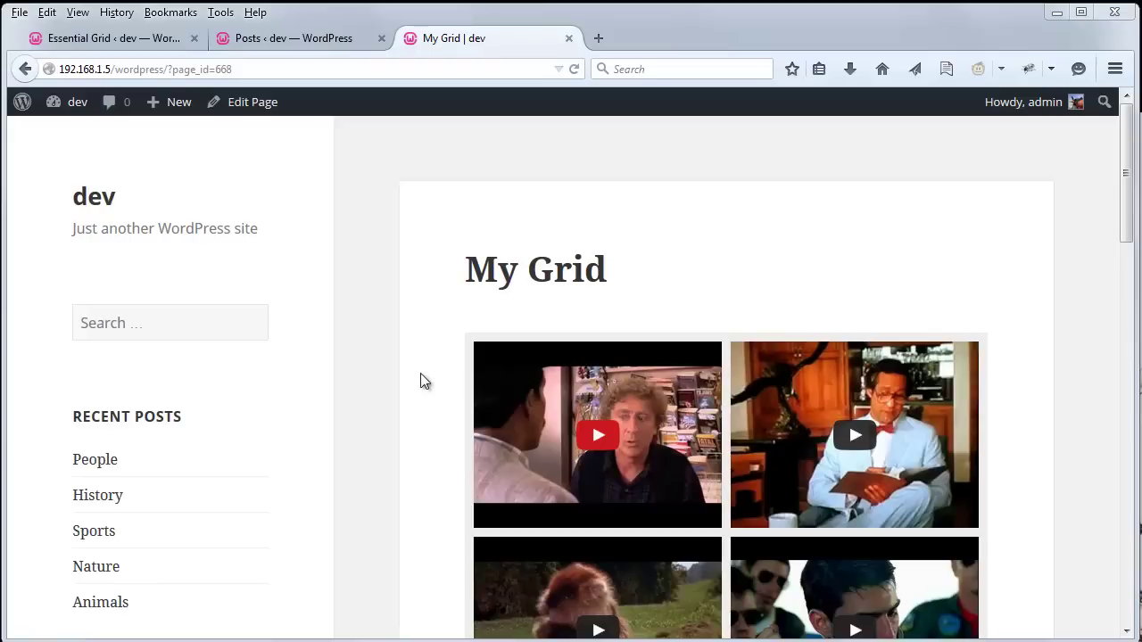
Review the published My Grid page and open the Source settings of My Grid in Essential Grid
{"action": "scroll", "coordinate": [423, 377], "scroll_direction": "down", "scroll_amount": 5}
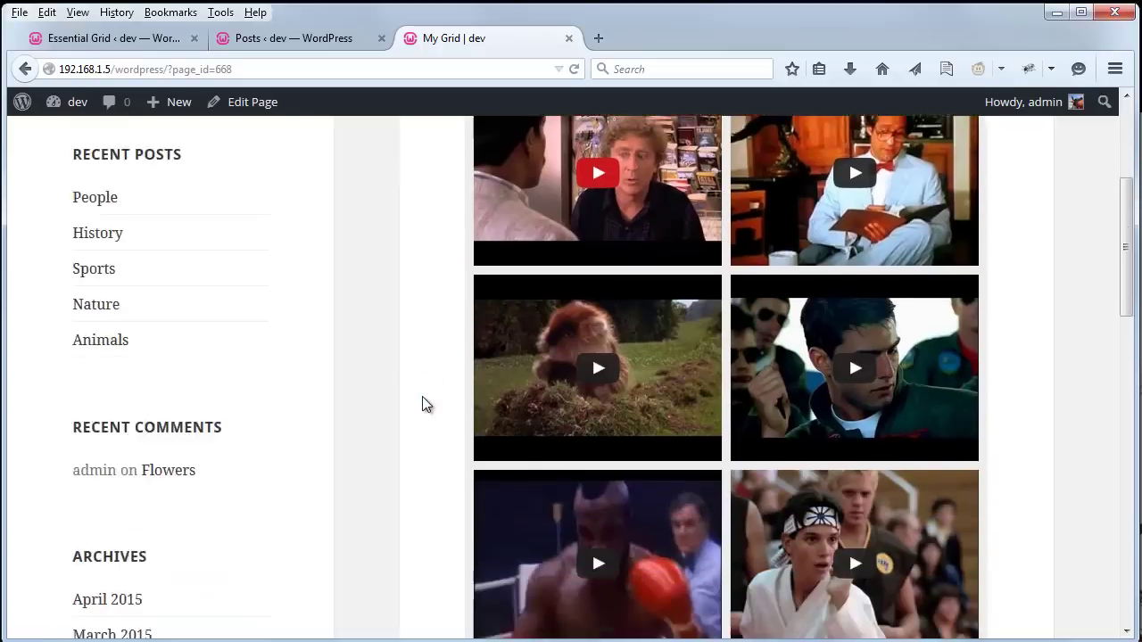
{"action": "scroll", "coordinate": [424, 404], "scroll_direction": "up", "scroll_amount": 5}
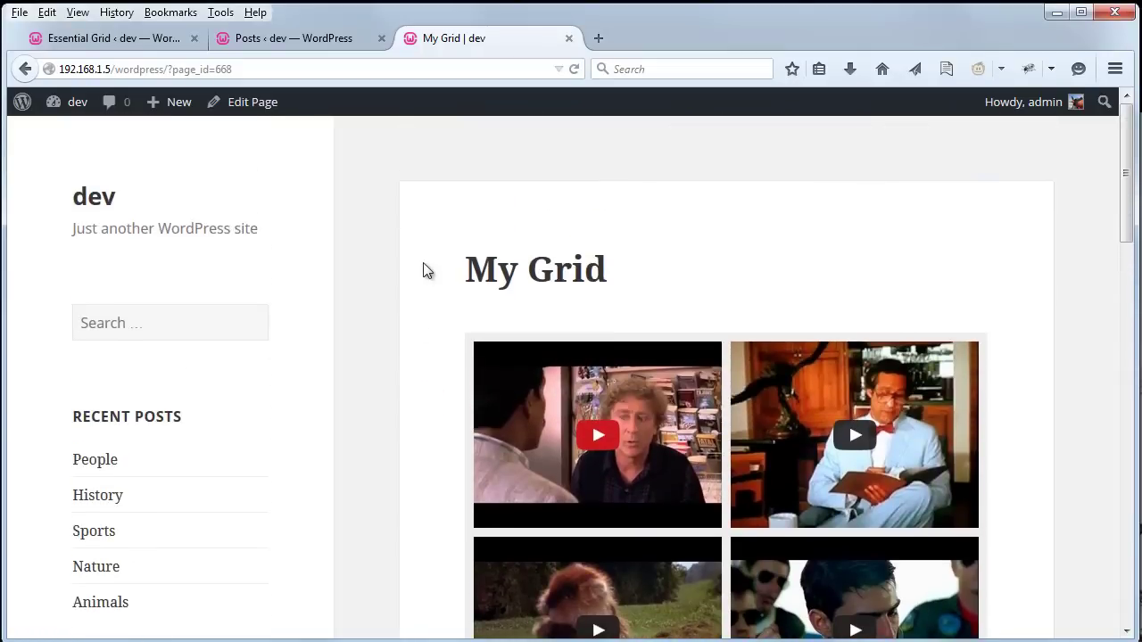
{"action": "left_click", "coordinate": [112, 38]}
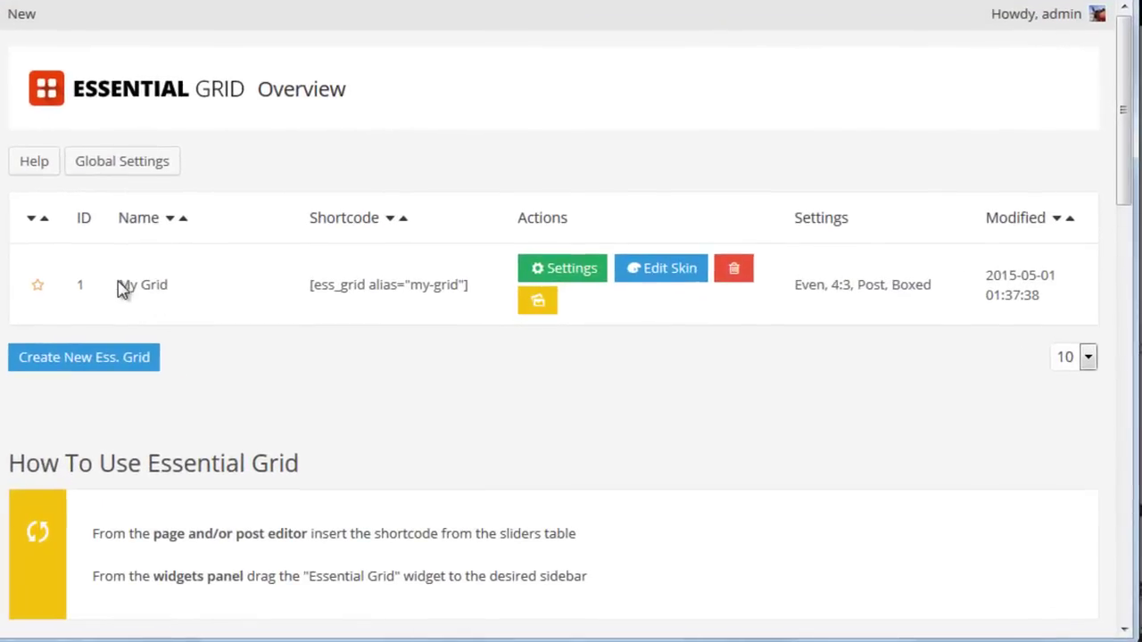
{"action": "left_click_drag", "start_coordinate": [261, 334], "coordinate": [324, 337]}
{"action": "left_click", "coordinate": [187, 283]}
{"action": "left_click", "coordinate": [577, 271]}
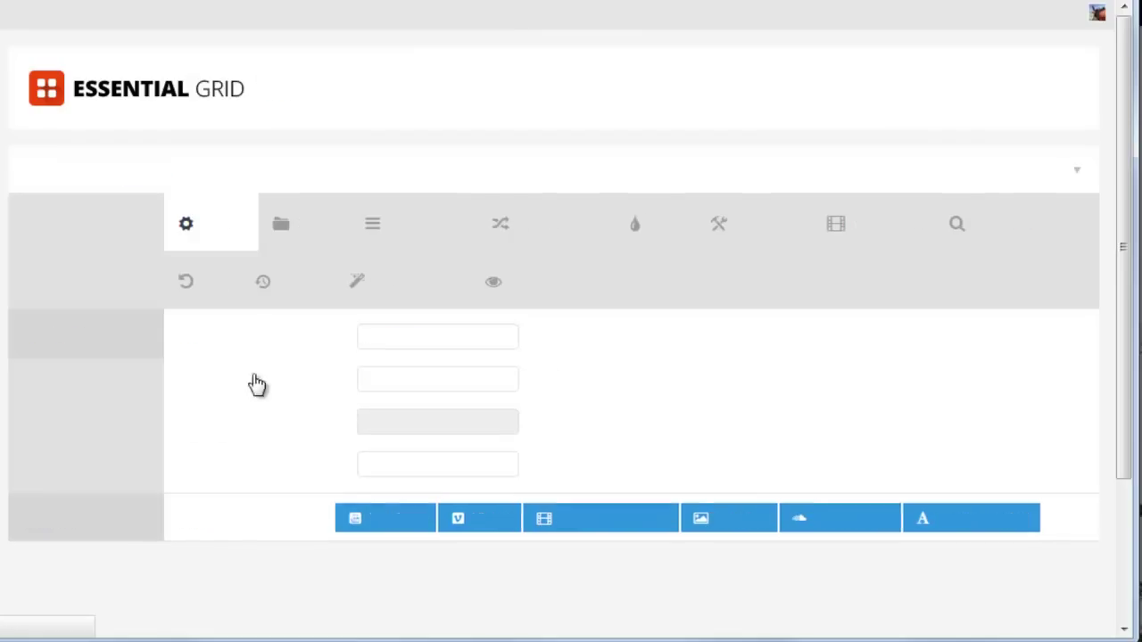
{"action": "left_click", "coordinate": [317, 232]}
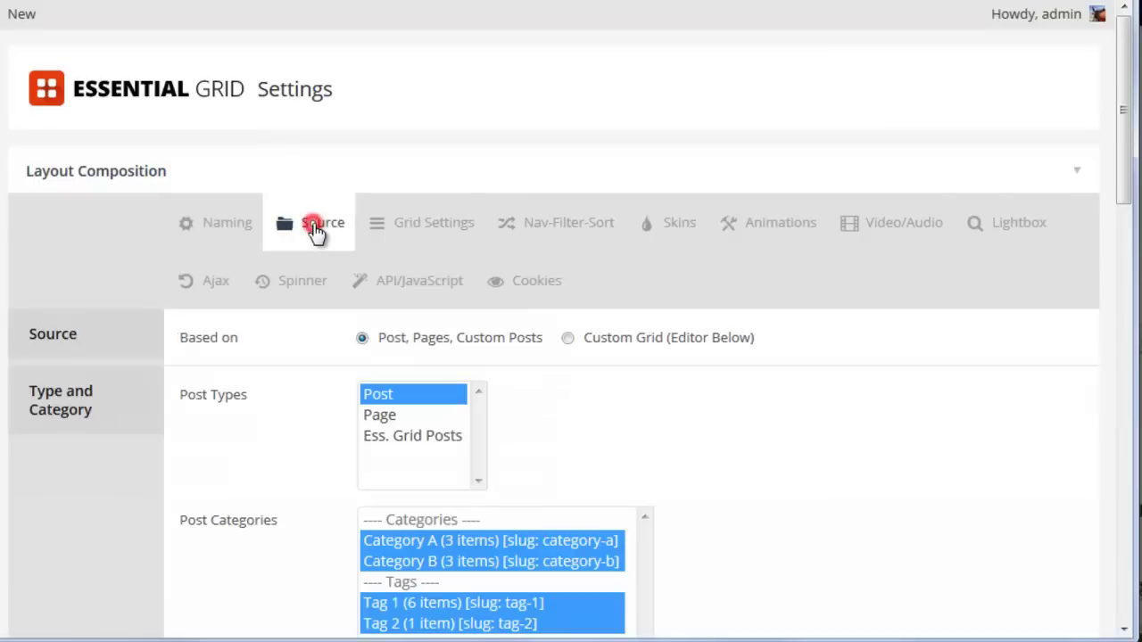
{"action": "scroll", "coordinate": [740, 260], "scroll_direction": "down", "scroll_amount": 3}
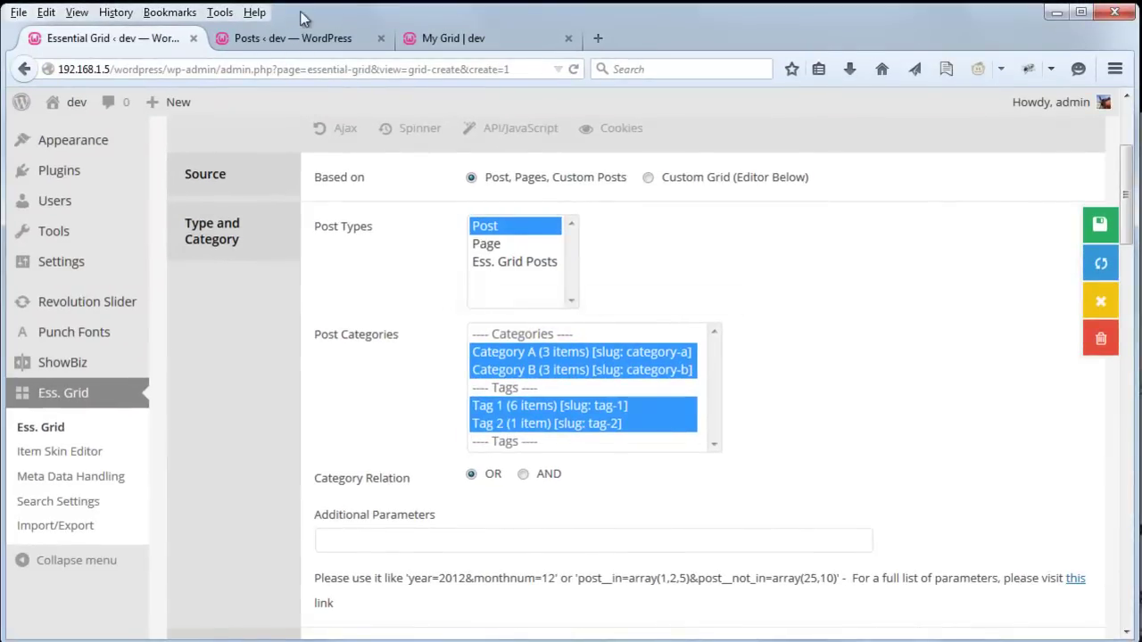
Open the People post for editing and show the Alternative Sources in its Essential Grid Custom Settings
{"action": "left_click", "coordinate": [281, 38]}
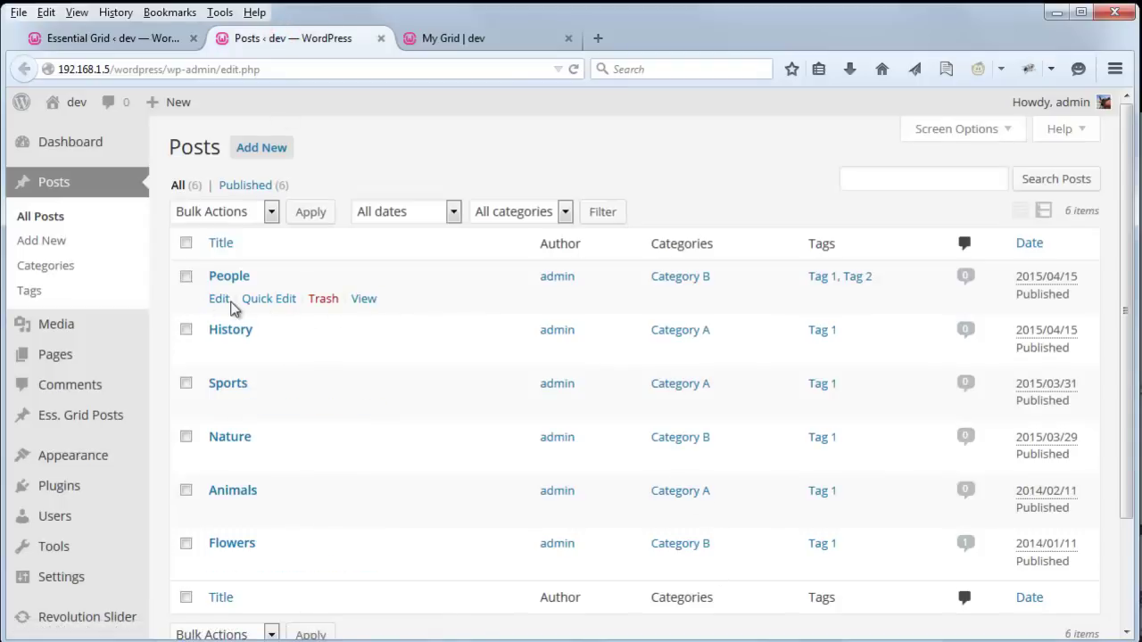
{"action": "left_click", "coordinate": [218, 299]}
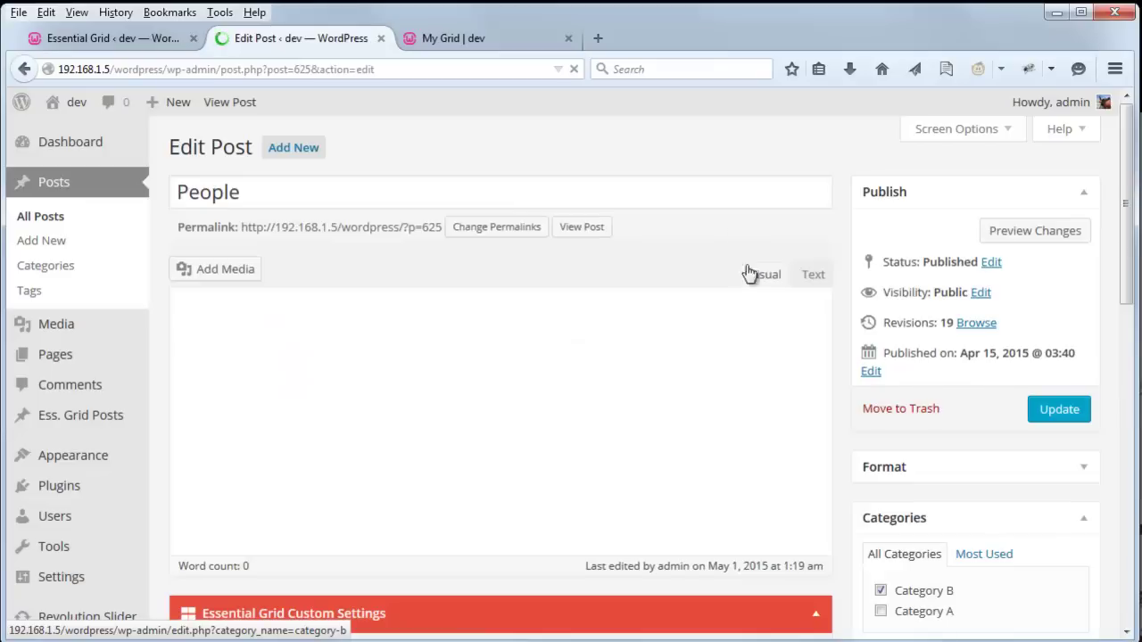
{"action": "scroll", "coordinate": [837, 438], "scroll_direction": "down", "scroll_amount": 5}
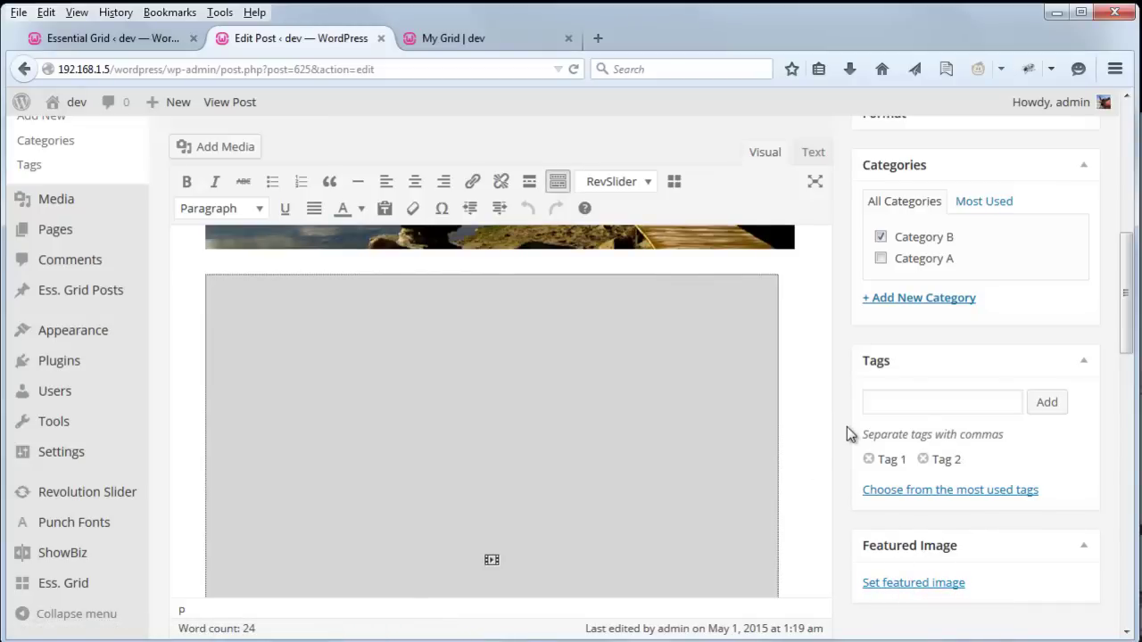
{"action": "scroll", "coordinate": [846, 426], "scroll_direction": "down", "scroll_amount": 5}
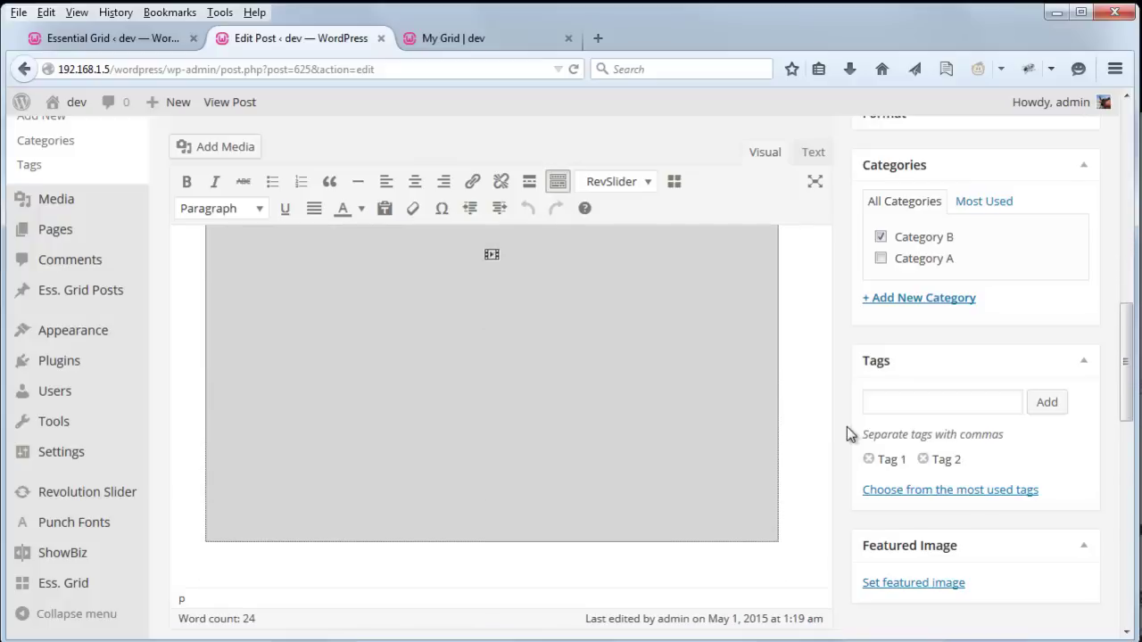
{"action": "scroll", "coordinate": [846, 426], "scroll_direction": "down", "scroll_amount": 5}
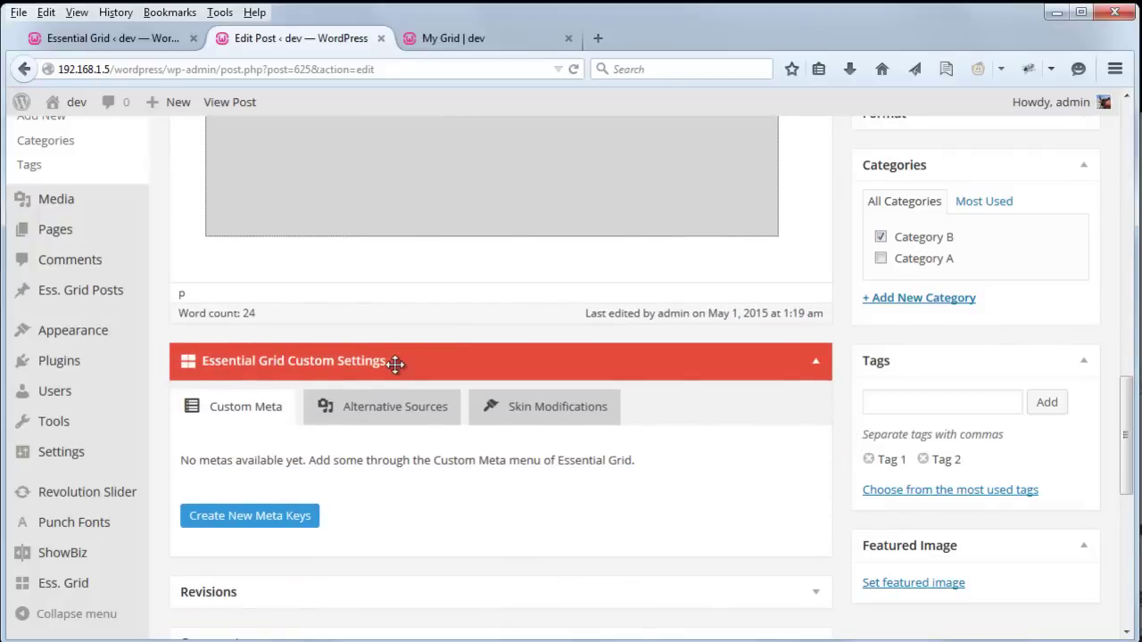
{"action": "scroll", "coordinate": [398, 360], "scroll_direction": "down", "scroll_amount": 2}
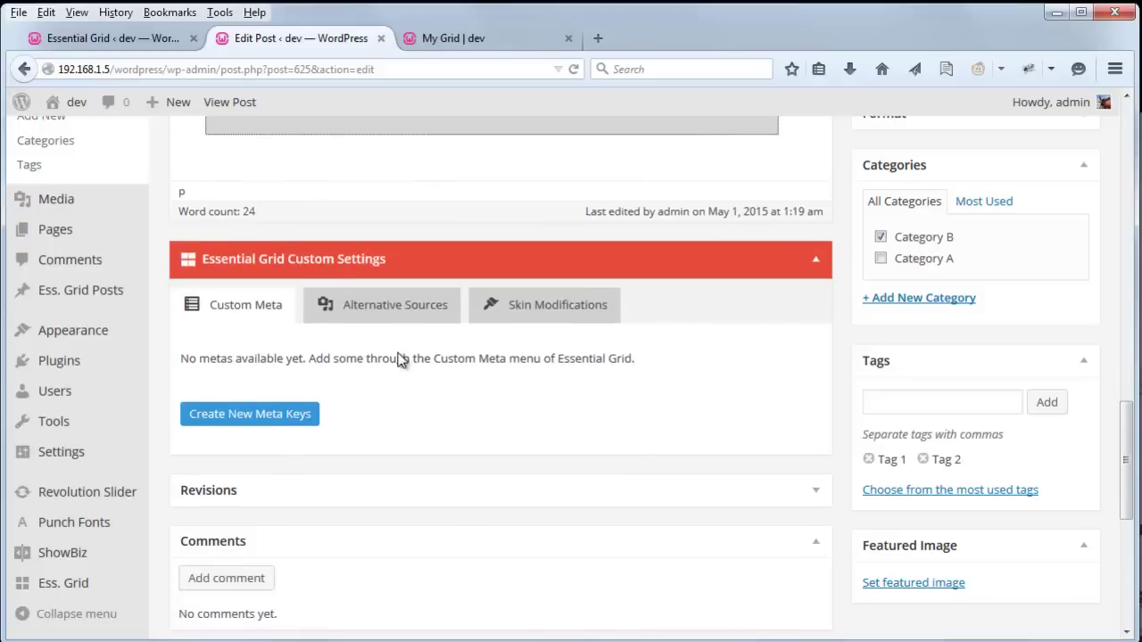
{"action": "left_click", "coordinate": [374, 312]}
{"action": "scroll", "coordinate": [419, 305], "scroll_direction": "down", "scroll_amount": 2}
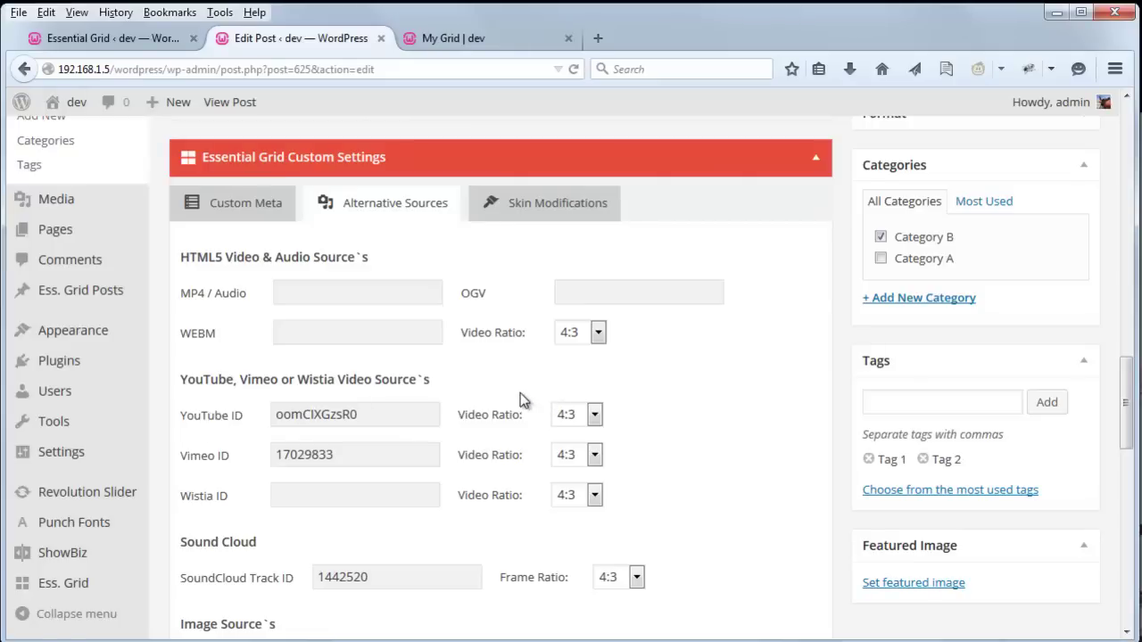
{"action": "scroll", "coordinate": [511, 391], "scroll_direction": "up", "scroll_amount": 6}
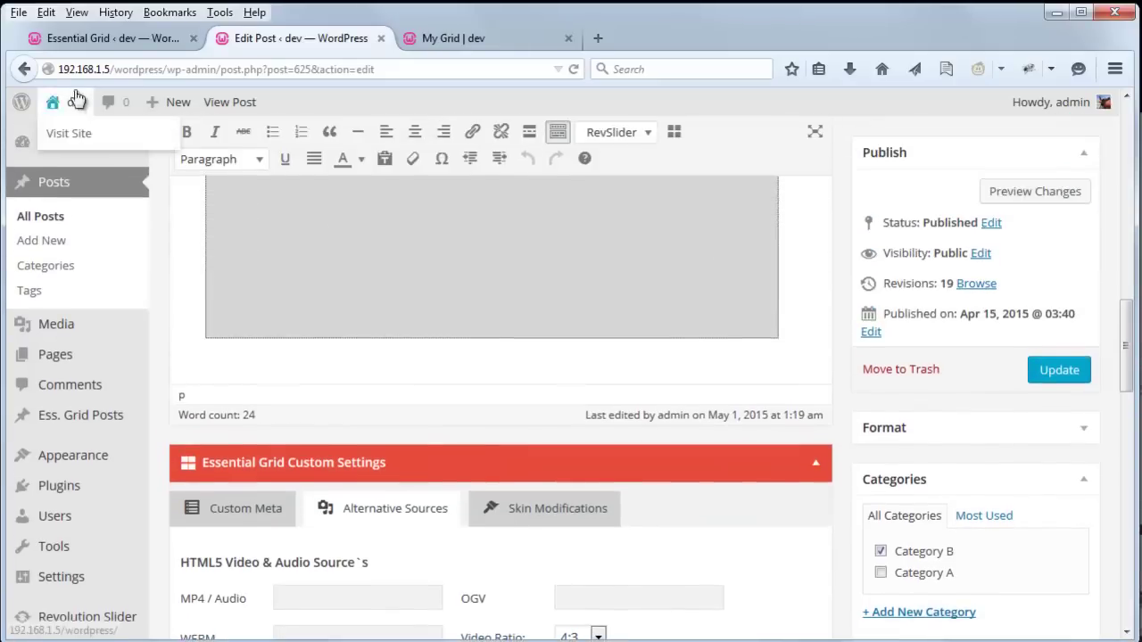
Examine the Media Source order in My Grid's settings and the matching alternative source fields in the People post
{"action": "left_click", "coordinate": [51, 35]}
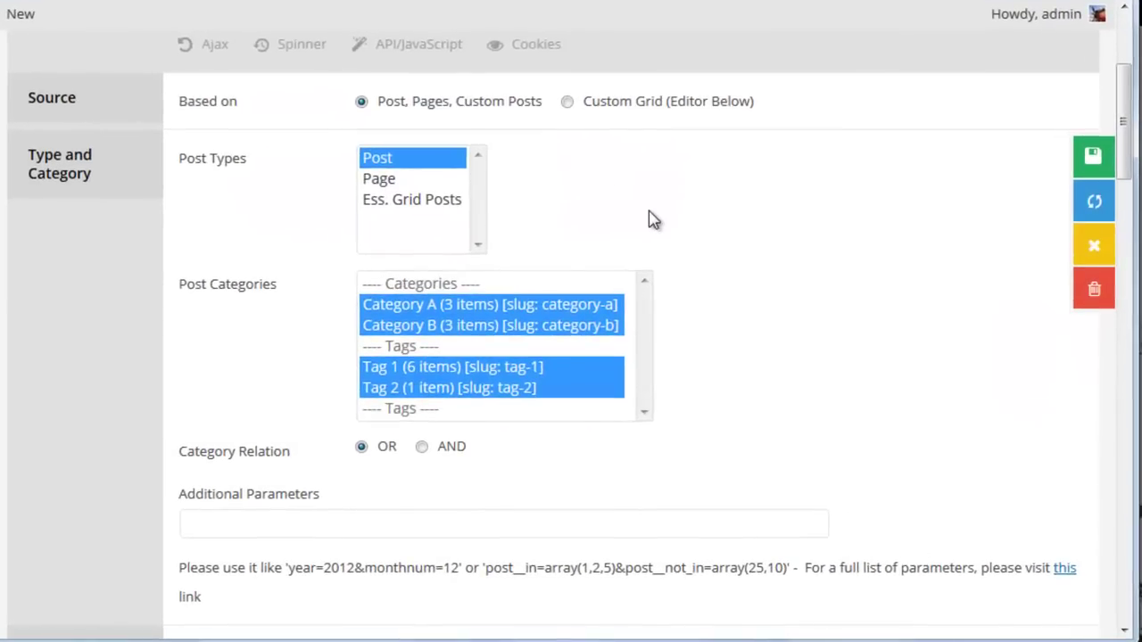
{"action": "scroll", "coordinate": [387, 229], "scroll_direction": "up", "scroll_amount": 3}
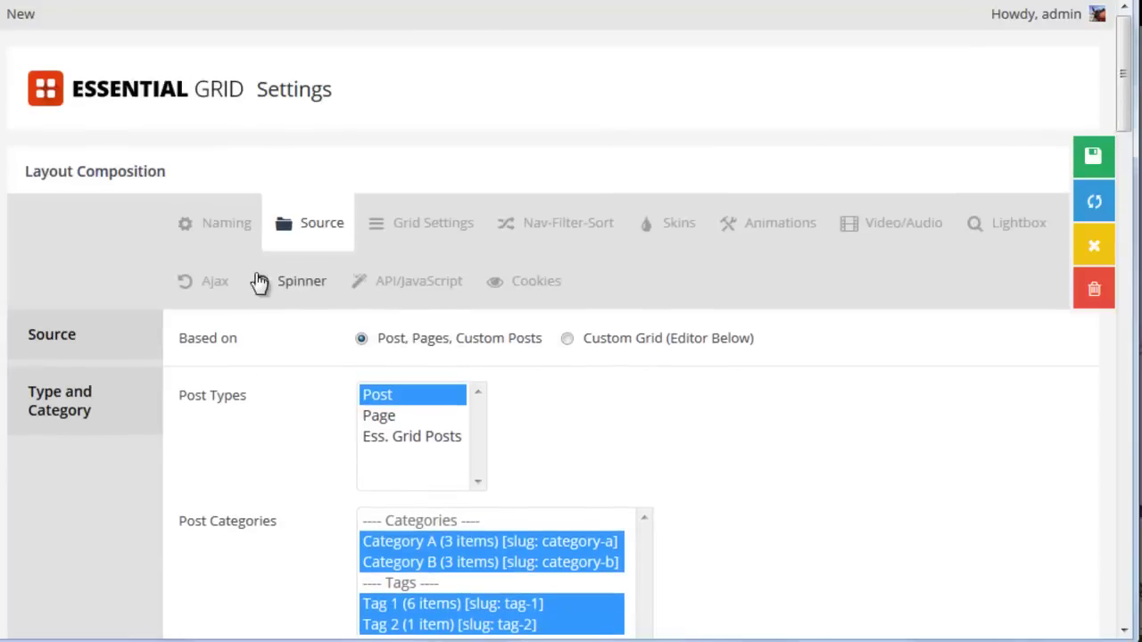
{"action": "scroll", "coordinate": [310, 225], "scroll_direction": "down", "scroll_amount": 10}
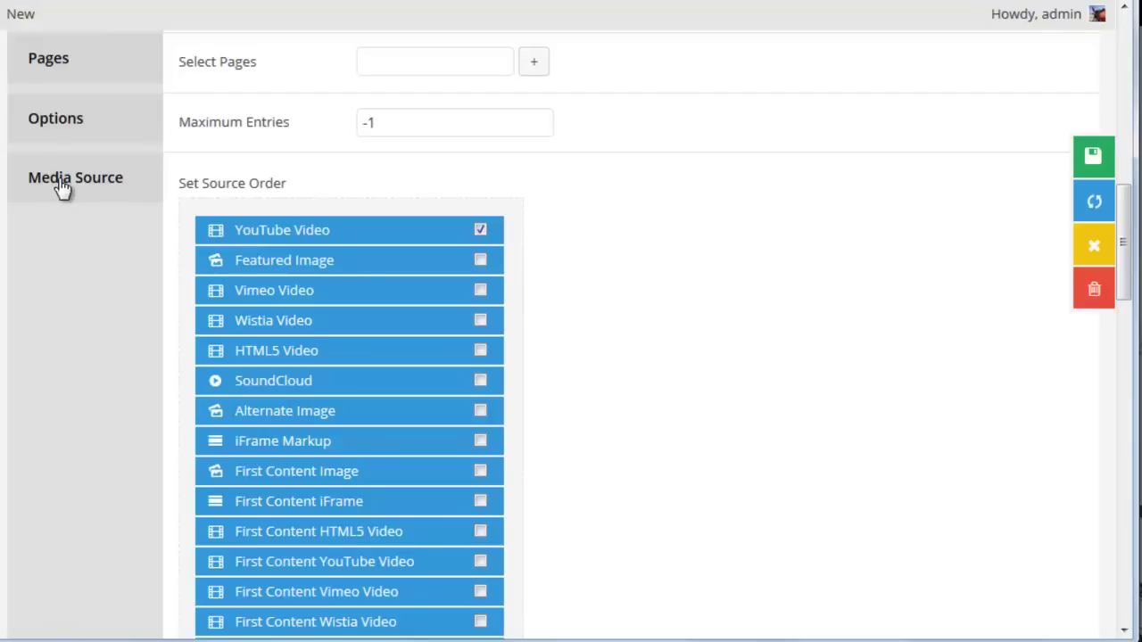
{"action": "mouse_move", "coordinate": [223, 203]}
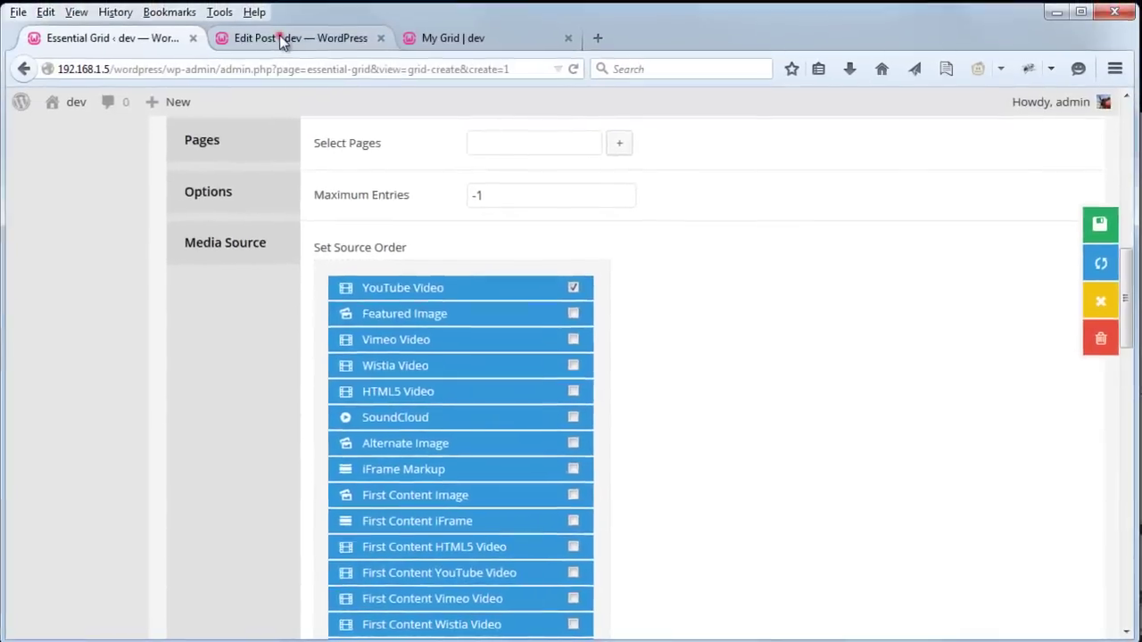
{"action": "left_click", "coordinate": [279, 37]}
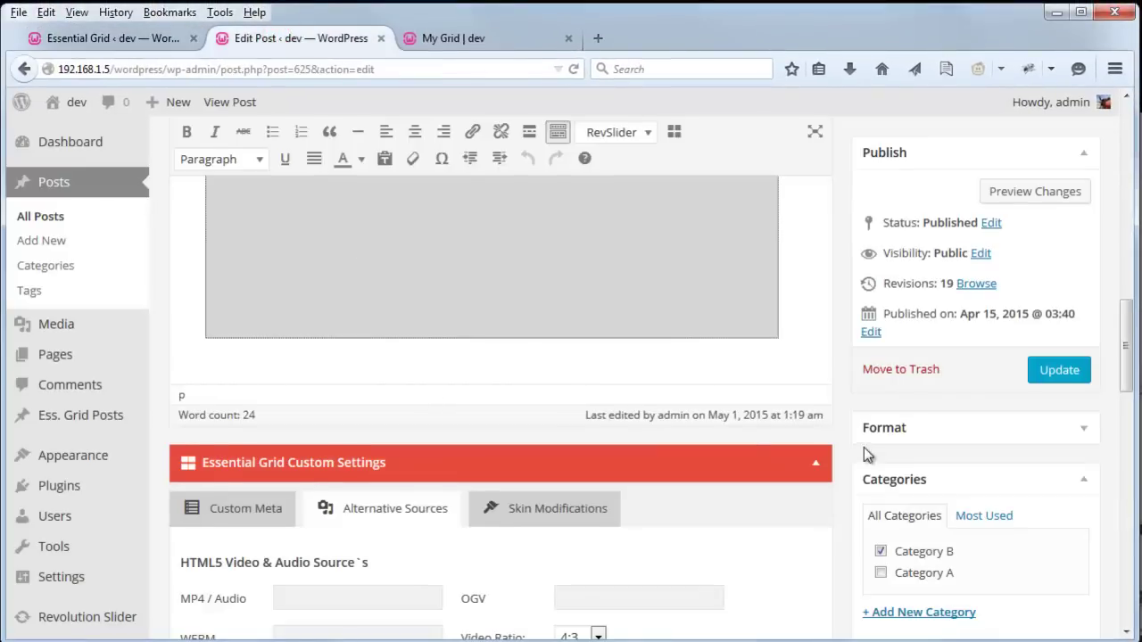
{"action": "scroll", "coordinate": [861, 457], "scroll_direction": "down", "scroll_amount": 2}
{"action": "scroll", "coordinate": [862, 494], "scroll_direction": "down", "scroll_amount": 2}
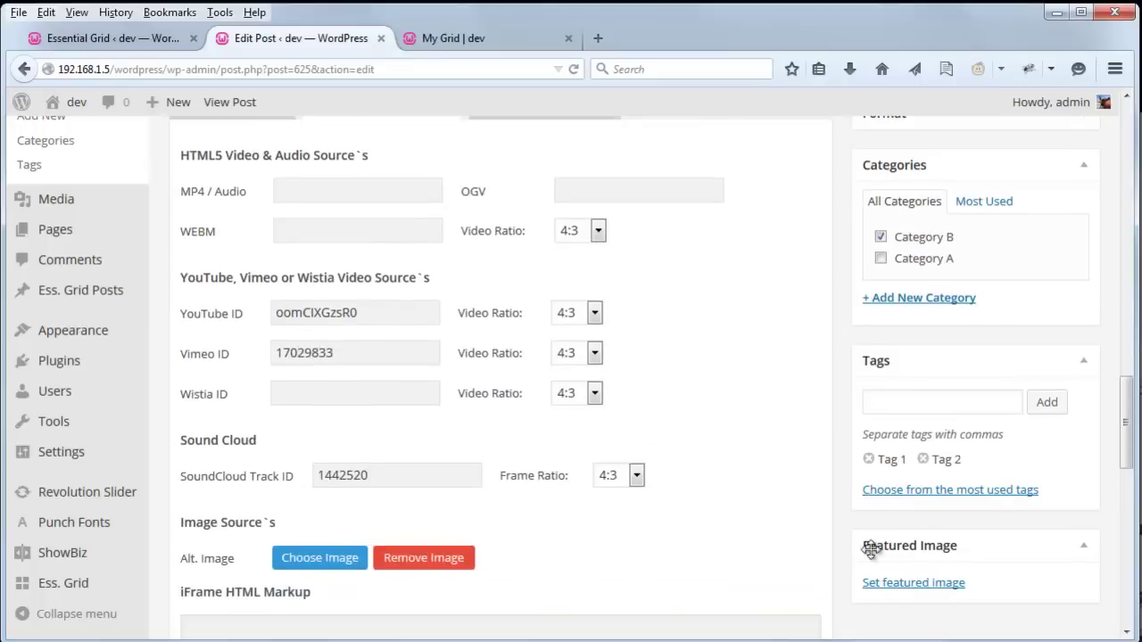
{"action": "scroll", "coordinate": [777, 511], "scroll_direction": "up", "scroll_amount": 1}
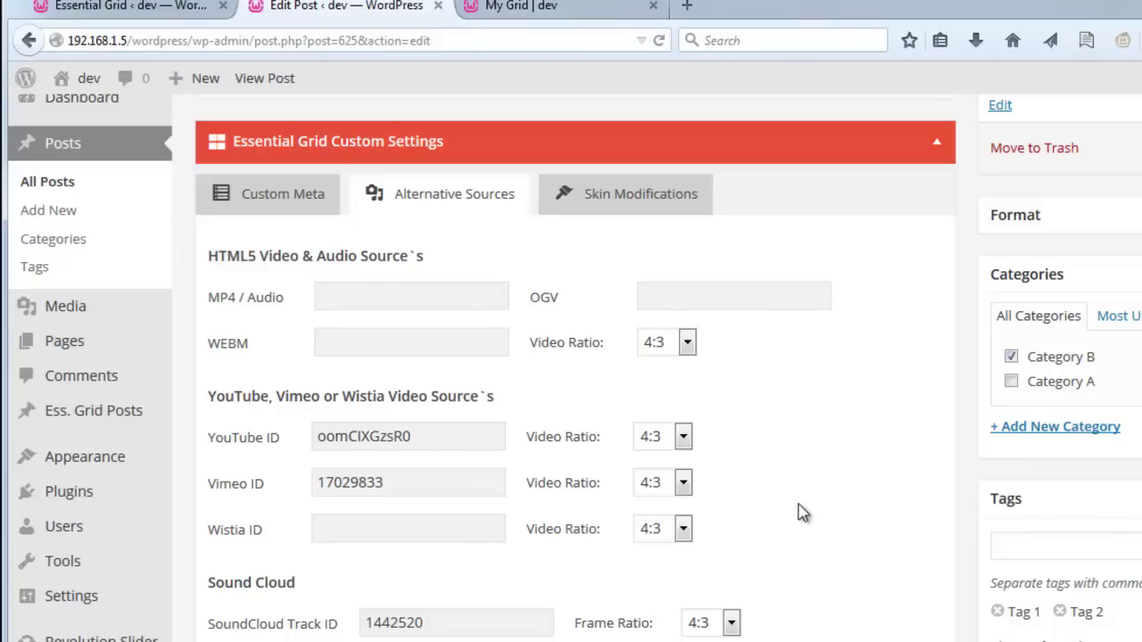
Enable Featured Image and Vimeo Video in the grid's media source order and move Vimeo Video above YouTube Video
{"action": "left_click", "coordinate": [125, 13]}
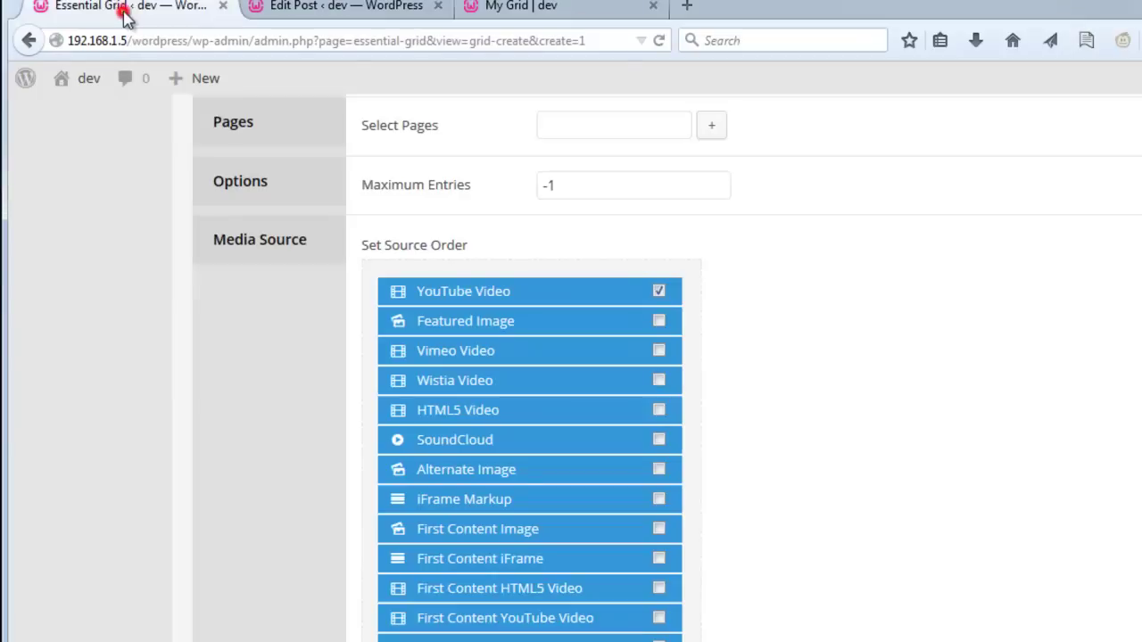
{"action": "left_click", "coordinate": [658, 322]}
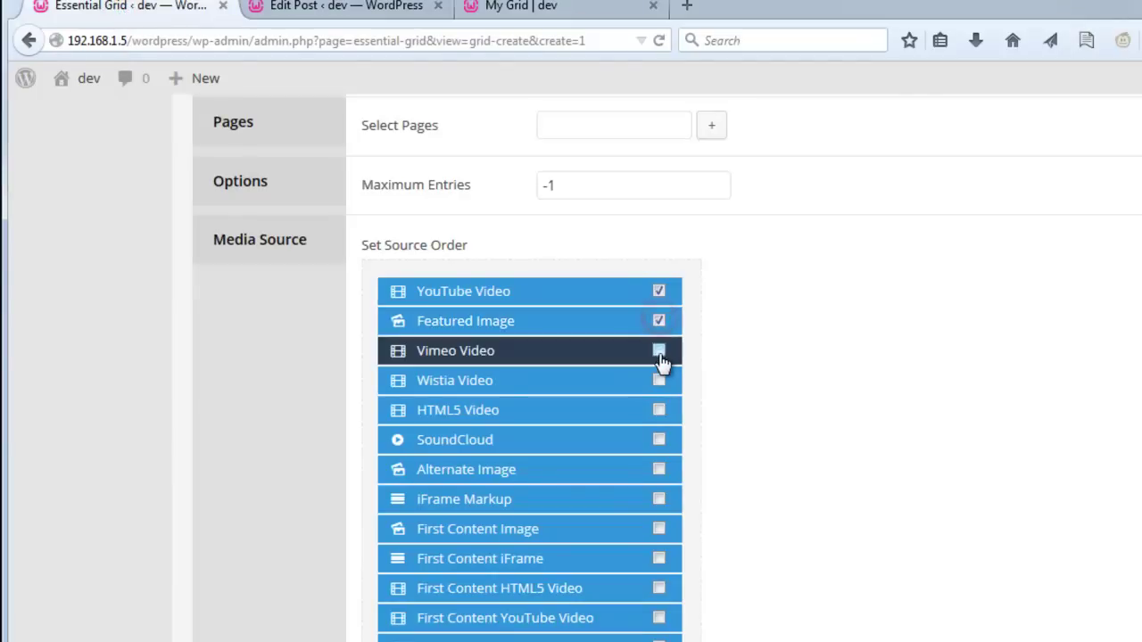
{"action": "left_click", "coordinate": [659, 351]}
{"action": "left_click_drag", "start_coordinate": [497, 354], "coordinate": [501, 269]}
{"action": "scroll", "coordinate": [872, 331], "scroll_direction": "up", "scroll_amount": 3}
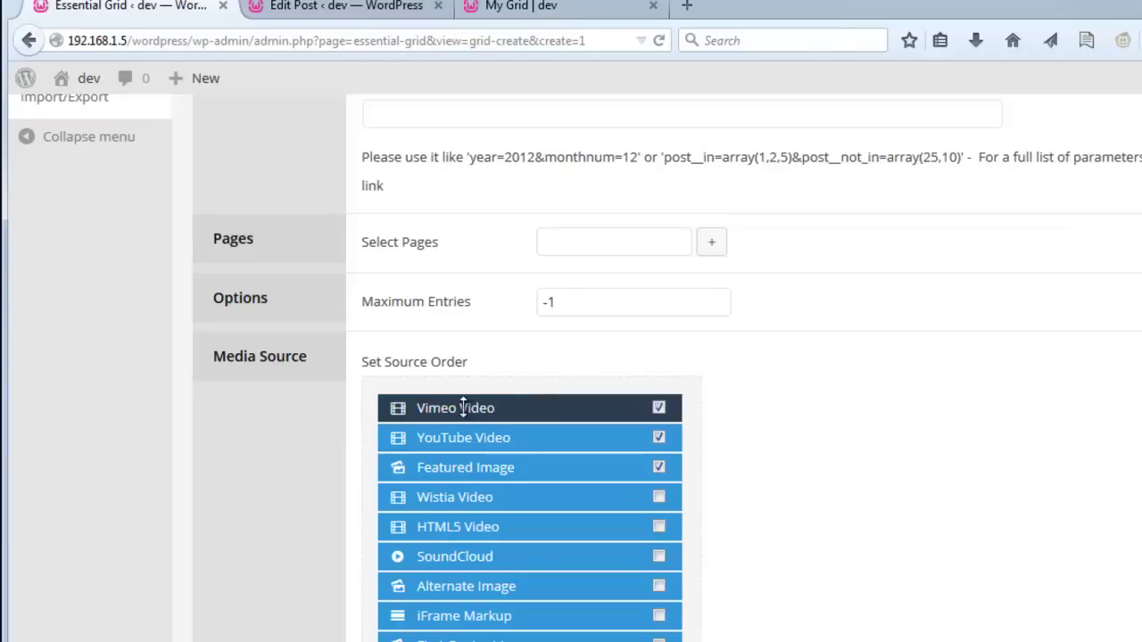
{"action": "mouse_move", "coordinate": [467, 370]}
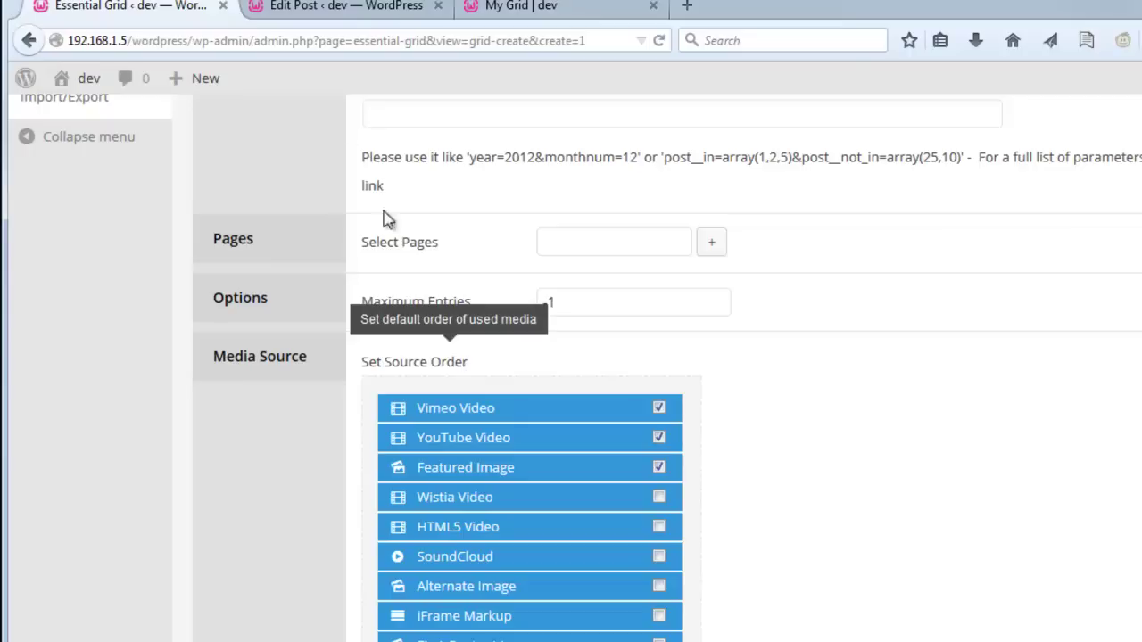
Compare the People post's Vimeo, YouTube and other alternative sources with the priority in the grid's media source order
{"action": "left_click", "coordinate": [346, 6]}
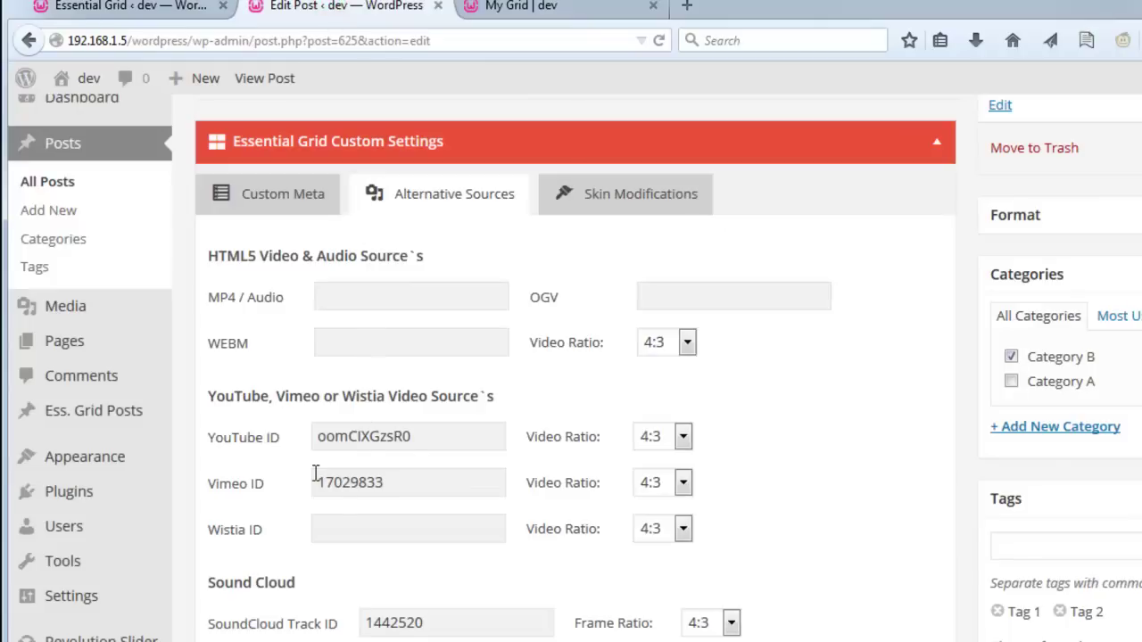
{"action": "left_click_drag", "start_coordinate": [314, 473], "coordinate": [390, 473]}
{"action": "left_click", "coordinate": [400, 476]}
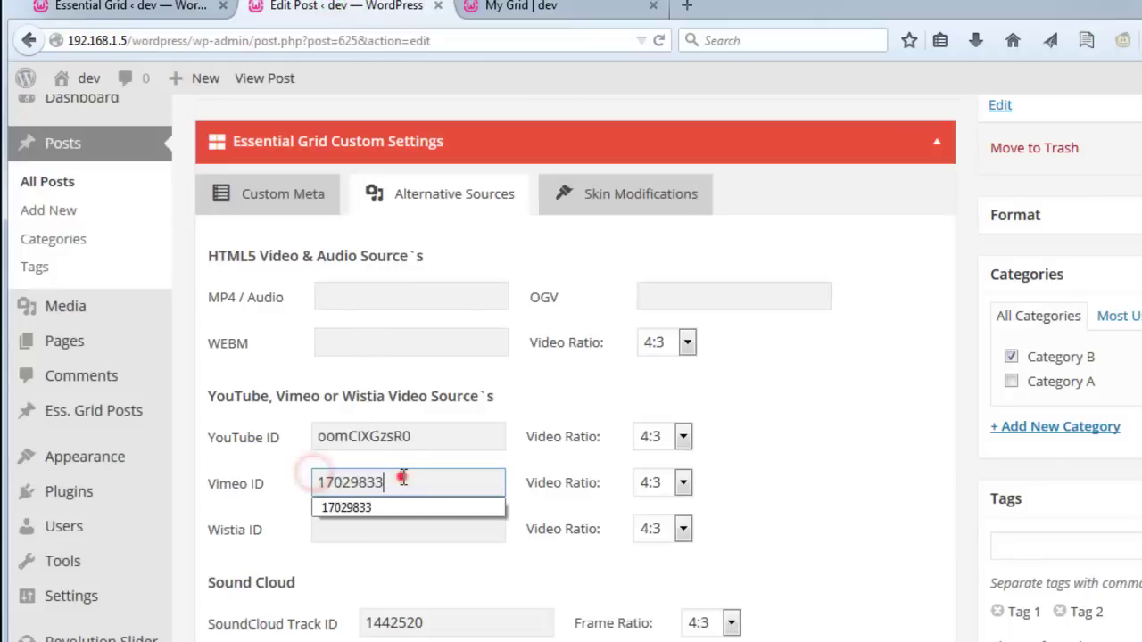
{"action": "left_click", "coordinate": [105, 9]}
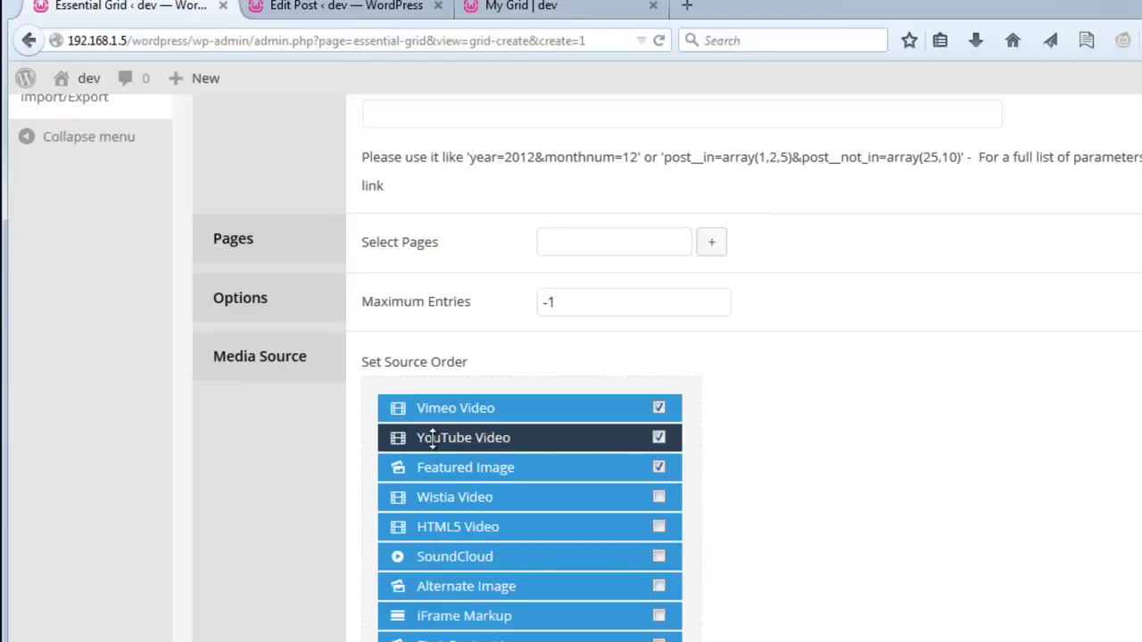
{"action": "left_click", "coordinate": [330, 12]}
{"action": "double_click", "coordinate": [319, 435]}
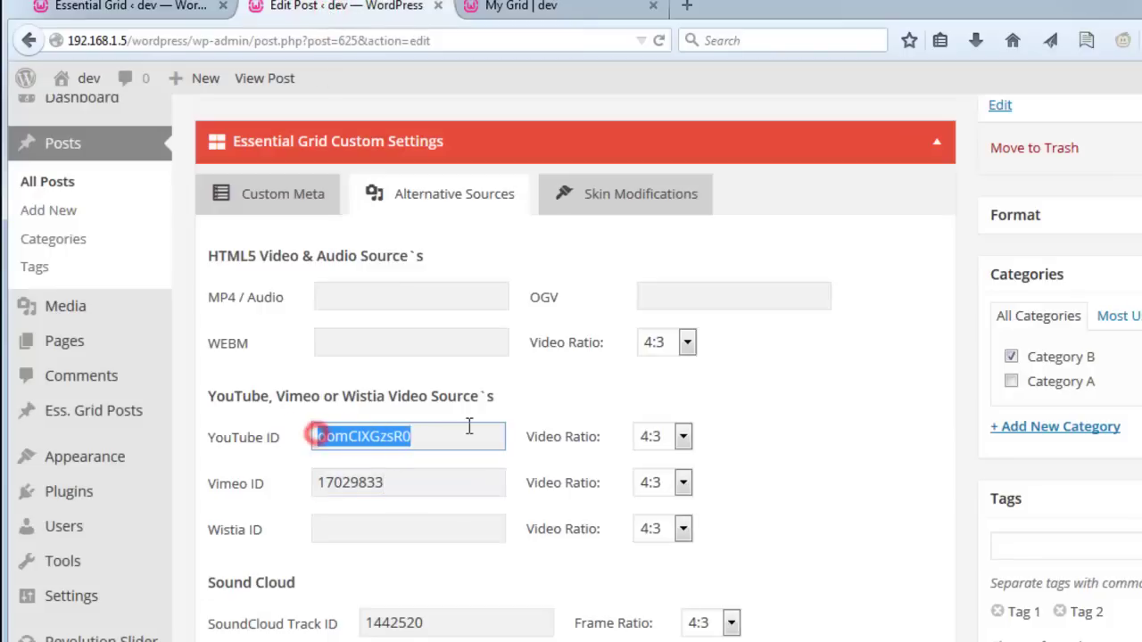
{"action": "left_click", "coordinate": [468, 431]}
{"action": "left_click", "coordinate": [580, 395]}
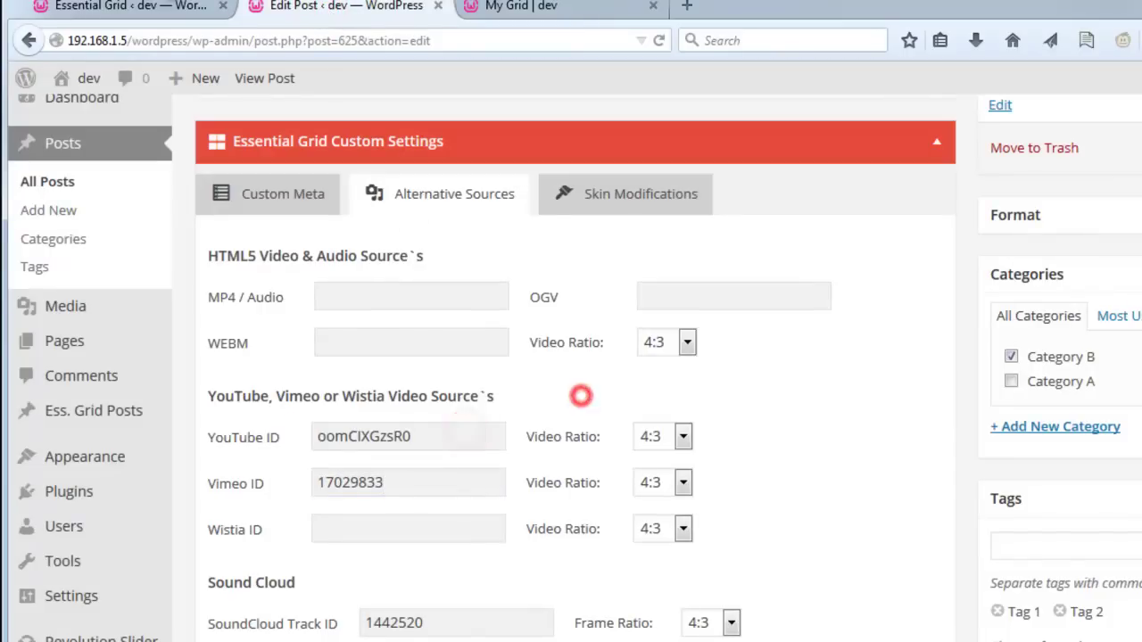
{"action": "left_click", "coordinate": [145, 9]}
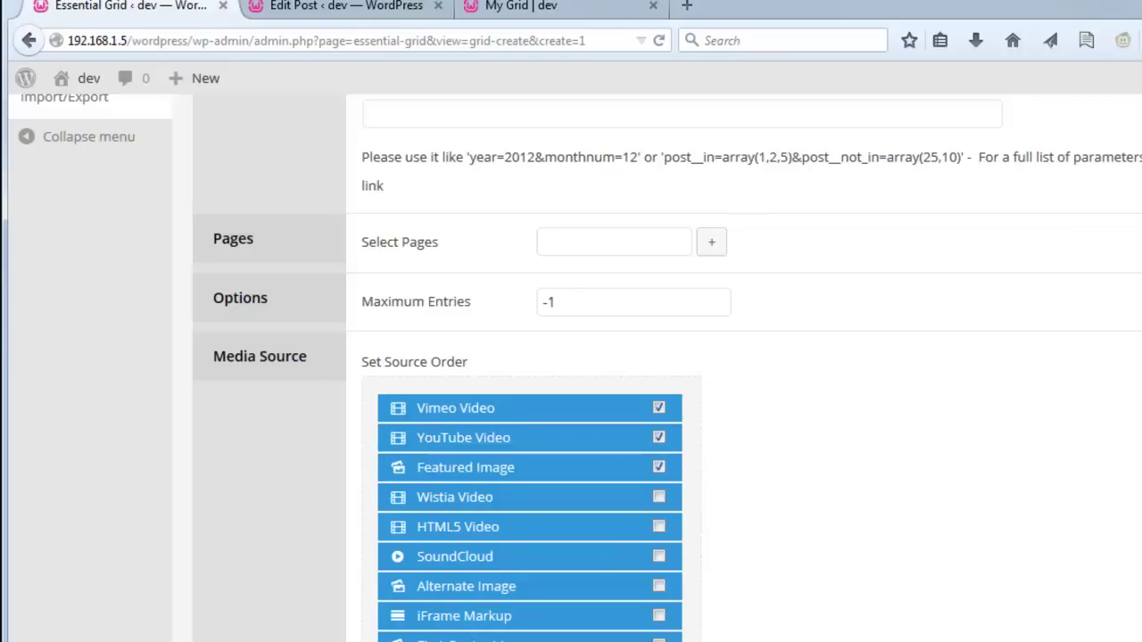
{"action": "left_click", "coordinate": [339, 7]}
{"action": "scroll", "coordinate": [526, 341], "scroll_direction": "down", "scroll_amount": 2}
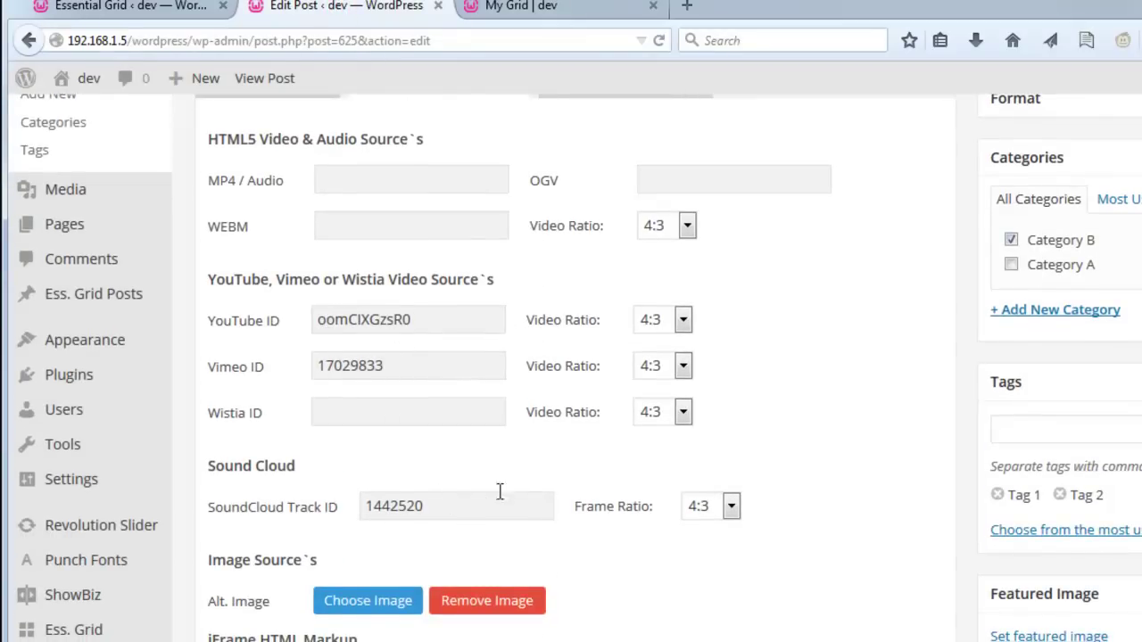
{"action": "scroll", "coordinate": [499, 491], "scroll_direction": "up", "scroll_amount": 4}
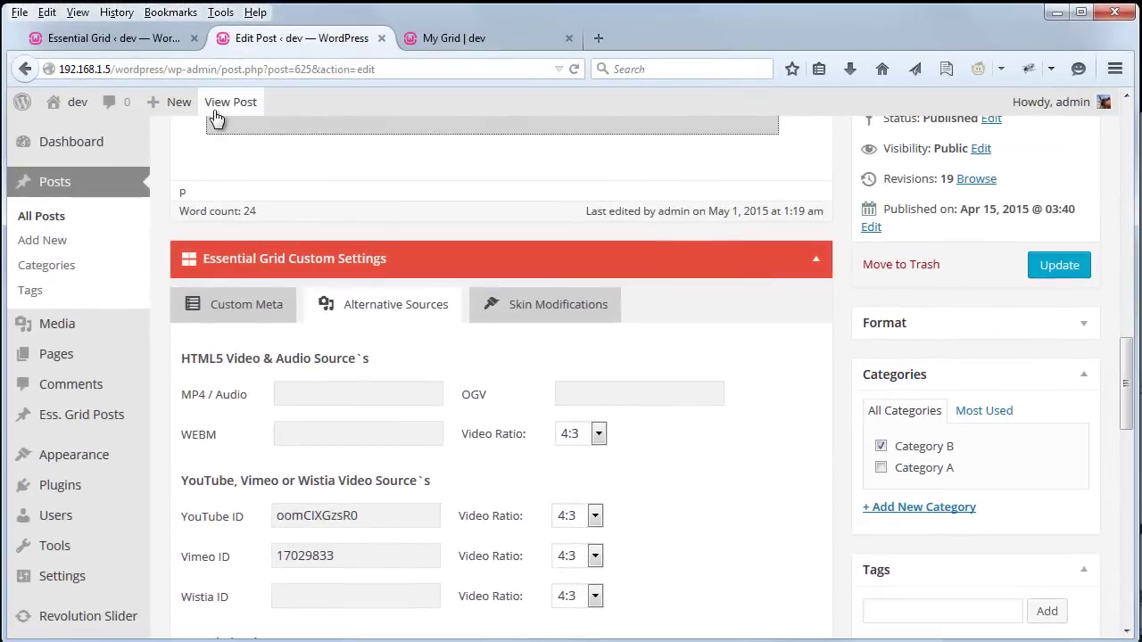
Disable YouTube Video and Featured Image in the grid's media source order, keeping only Vimeo Video, and save the grid
{"action": "left_click", "coordinate": [120, 43]}
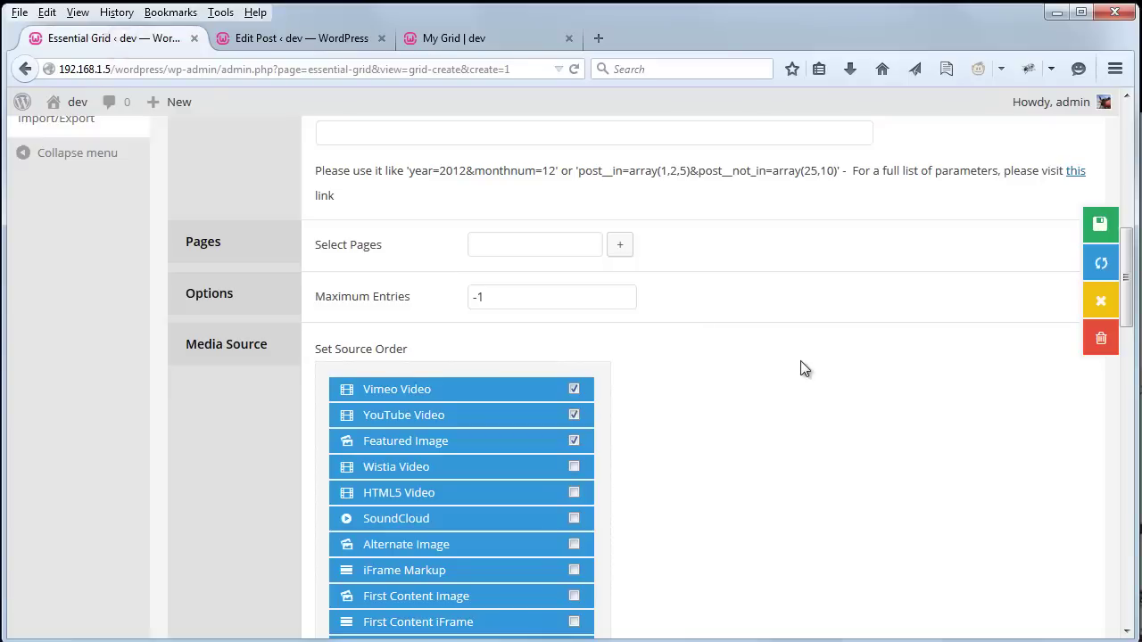
{"action": "left_click", "coordinate": [573, 416]}
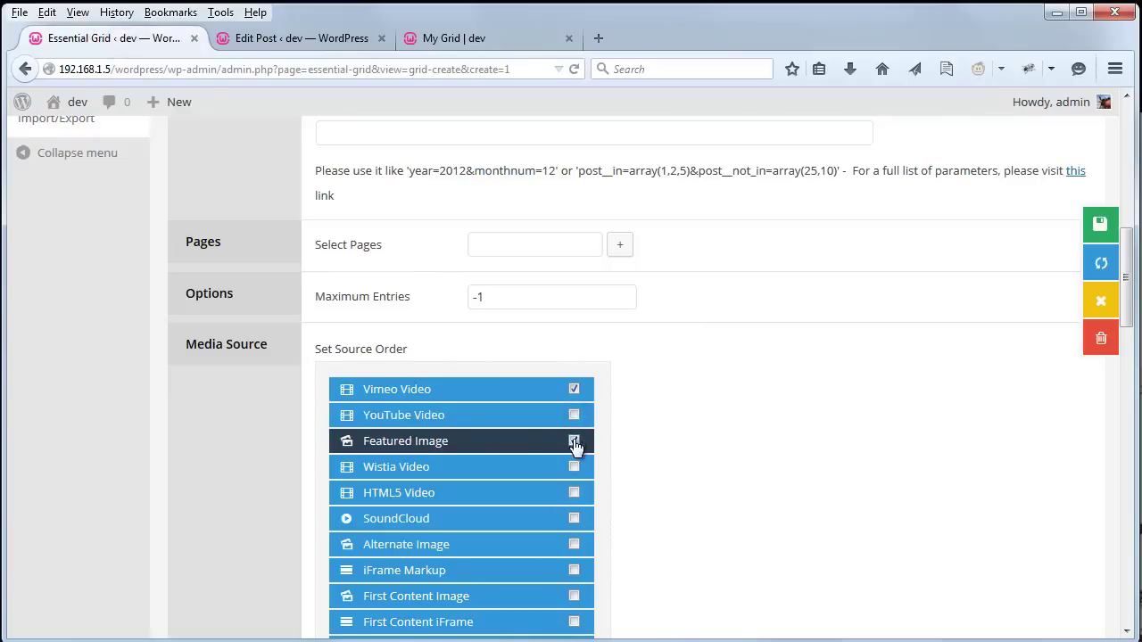
{"action": "left_click", "coordinate": [574, 441]}
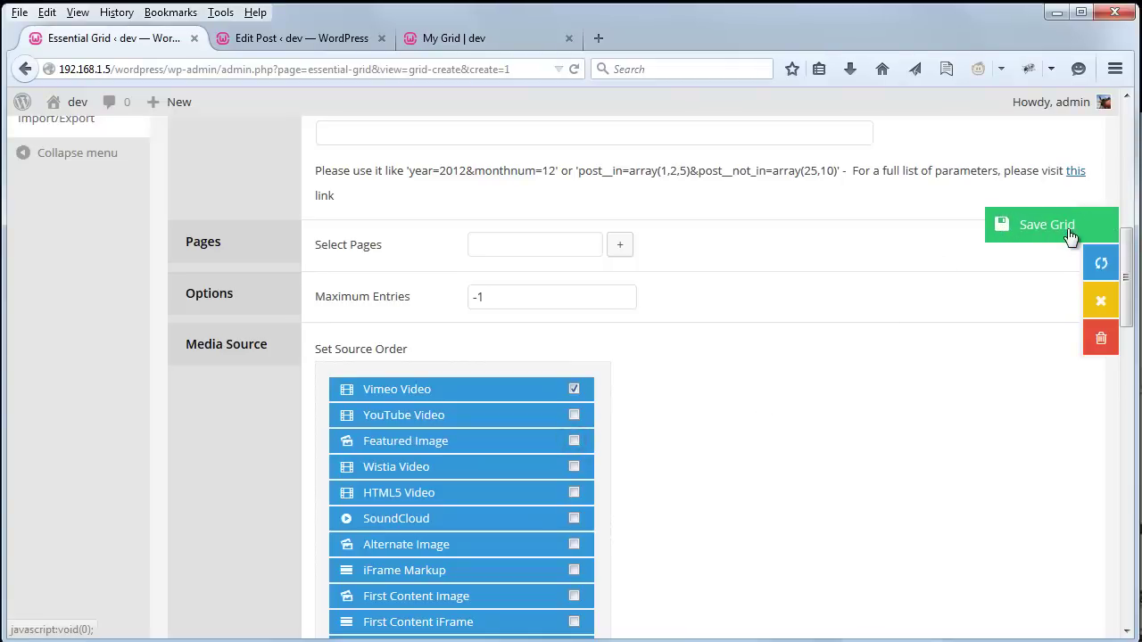
{"action": "left_click", "coordinate": [1070, 233]}
Reload the My Grid page and examine which media its items display with only Vimeo Video enabled
{"action": "left_click", "coordinate": [461, 40]}
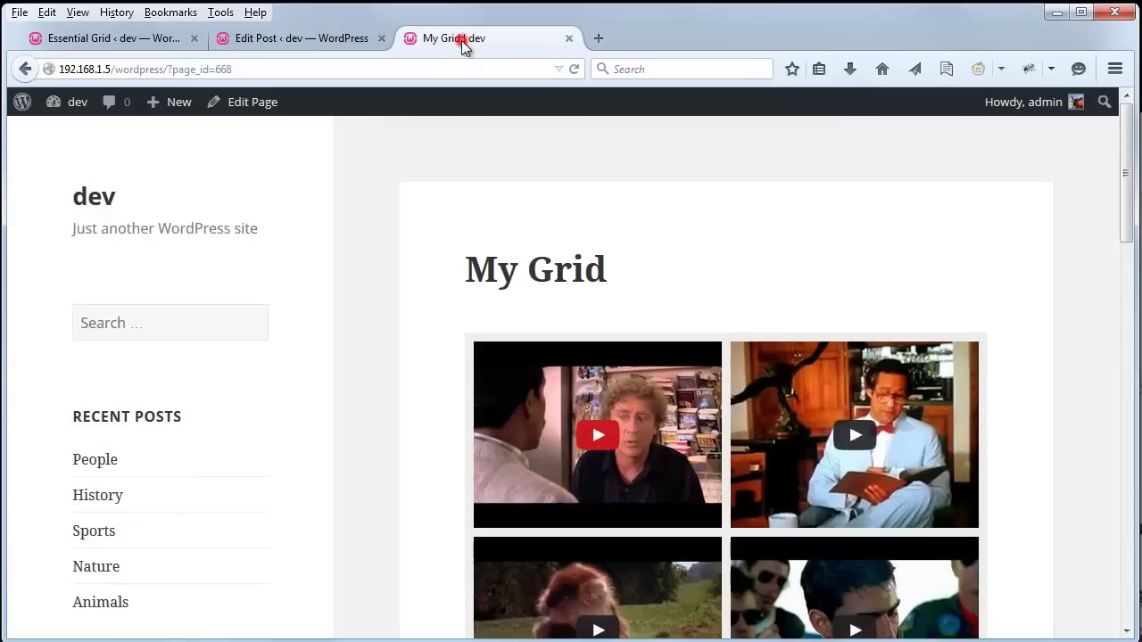
{"action": "scroll", "coordinate": [410, 347], "scroll_direction": "down", "scroll_amount": 2}
{"action": "scroll", "coordinate": [409, 350], "scroll_direction": "up", "scroll_amount": 2}
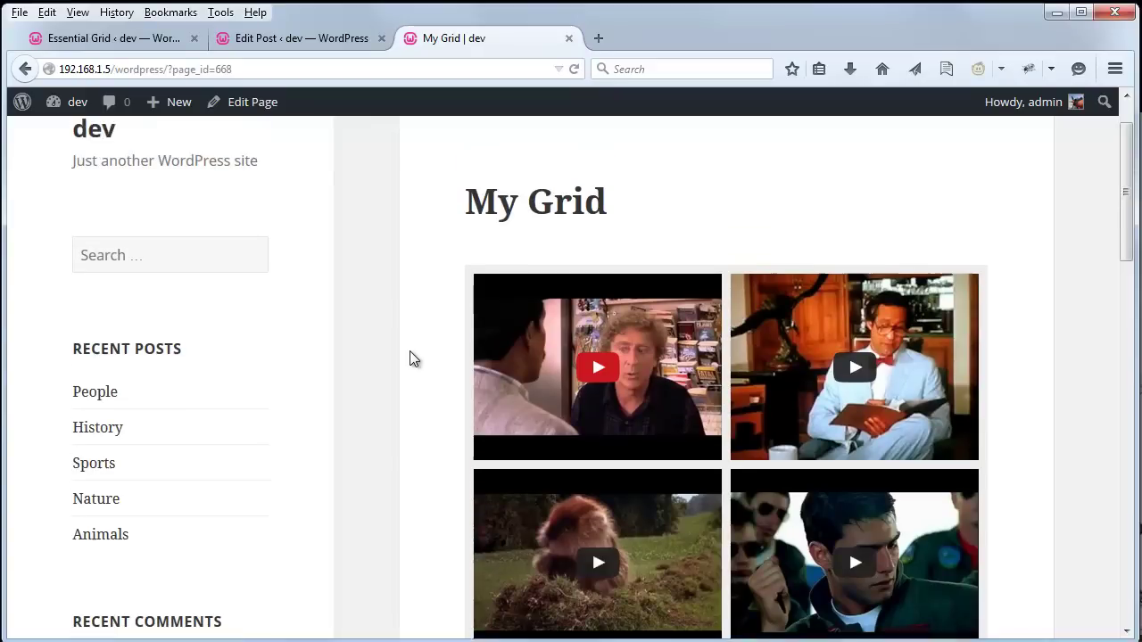
{"action": "left_click", "coordinate": [574, 68]}
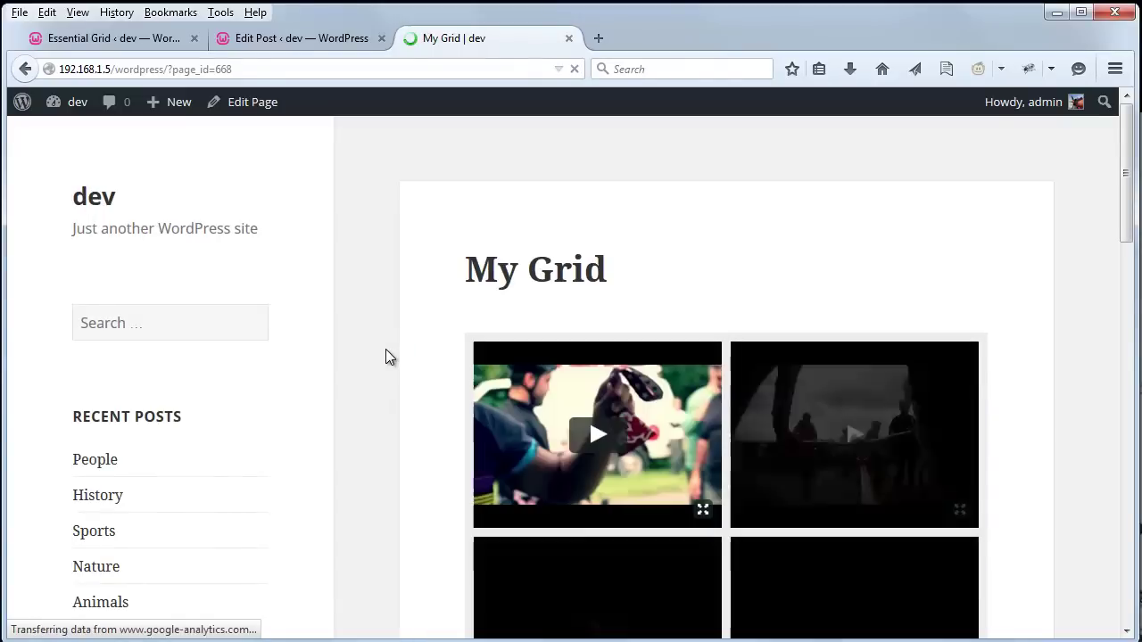
{"action": "scroll", "coordinate": [386, 349], "scroll_direction": "down", "scroll_amount": 2}
{"action": "scroll", "coordinate": [387, 353], "scroll_direction": "down", "scroll_amount": 5}
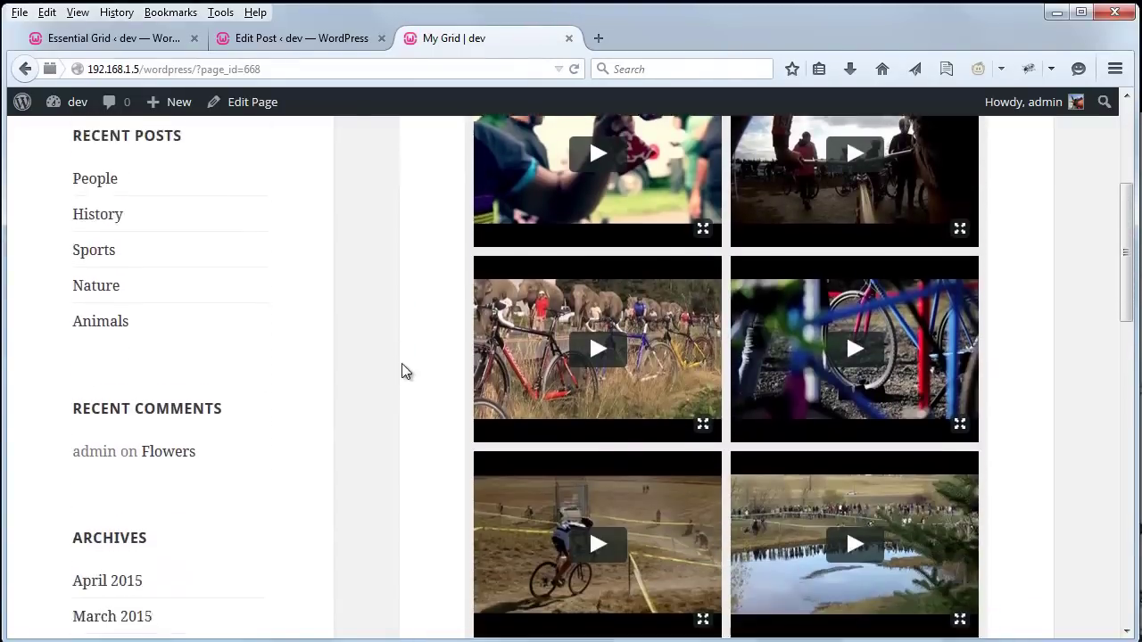
{"action": "scroll", "coordinate": [409, 397], "scroll_direction": "up", "scroll_amount": 2}
{"action": "scroll", "coordinate": [406, 400], "scroll_direction": "up", "scroll_amount": 4}
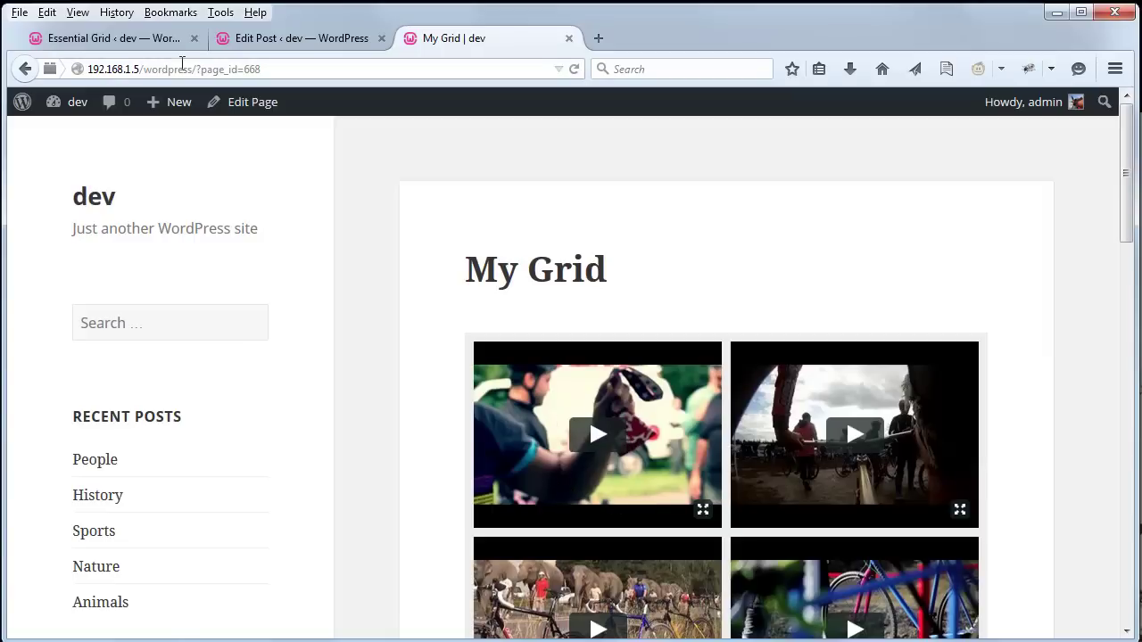
Set the grid's Items Ratio X:Y to 16:9, save the grid and reload the My Grid page
{"action": "left_click", "coordinate": [113, 38]}
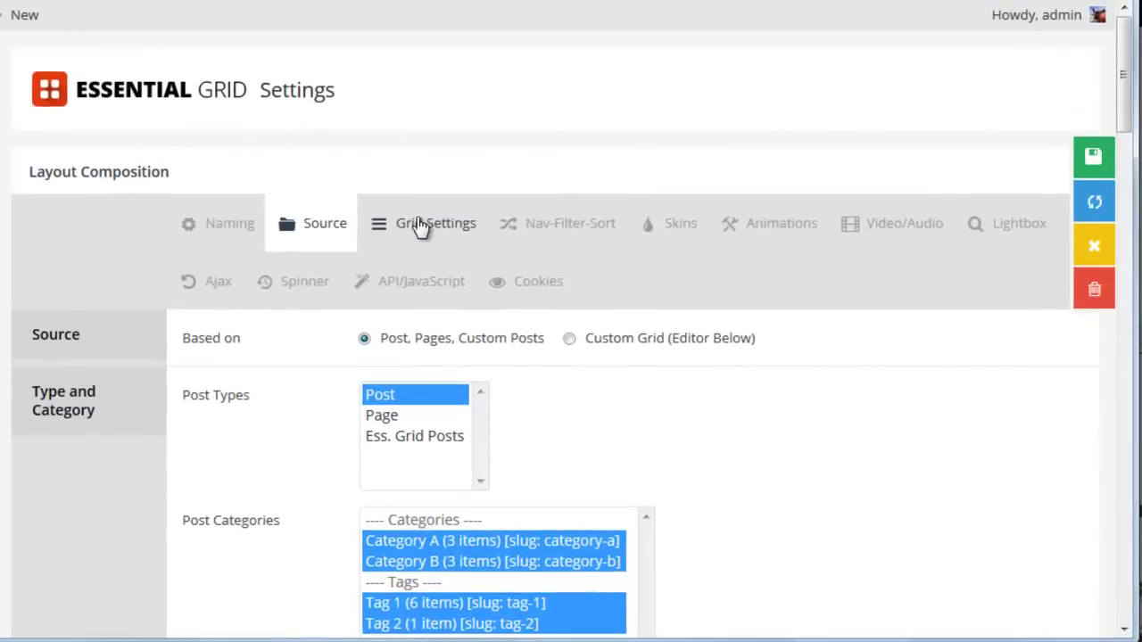
{"action": "left_click", "coordinate": [420, 228]}
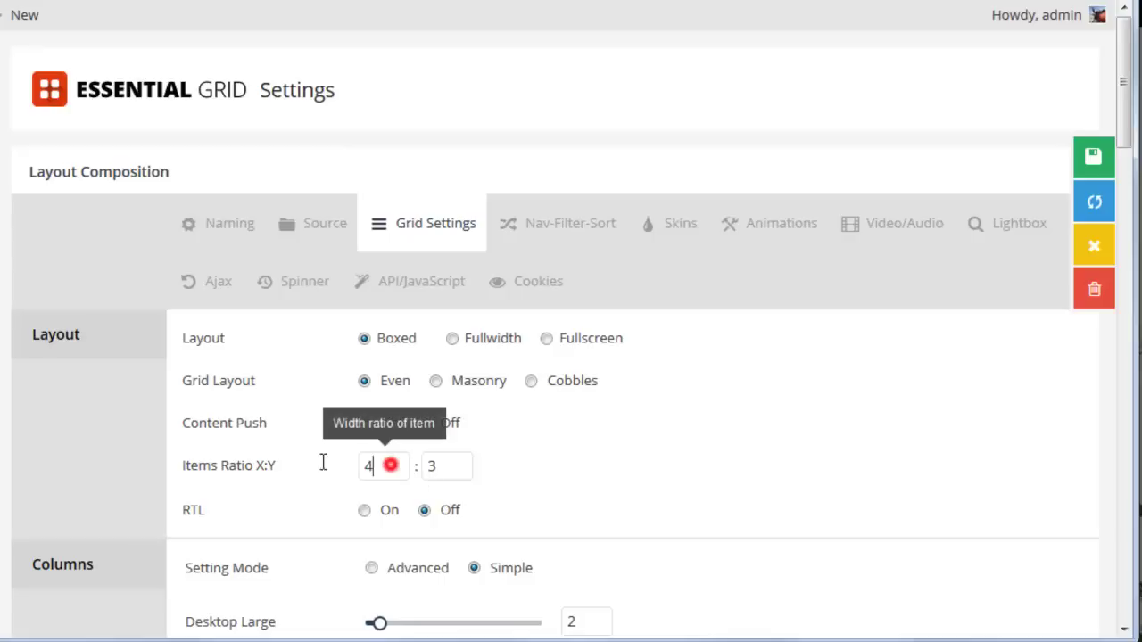
{"action": "double_click", "coordinate": [387, 466]}
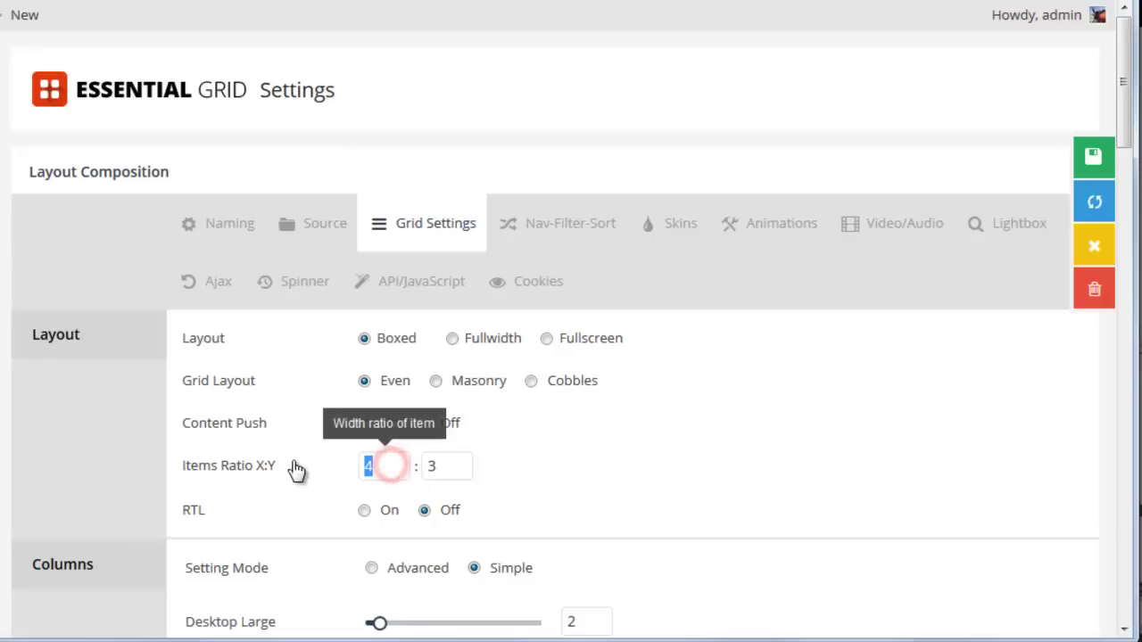
{"action": "double_click", "coordinate": [454, 467]}
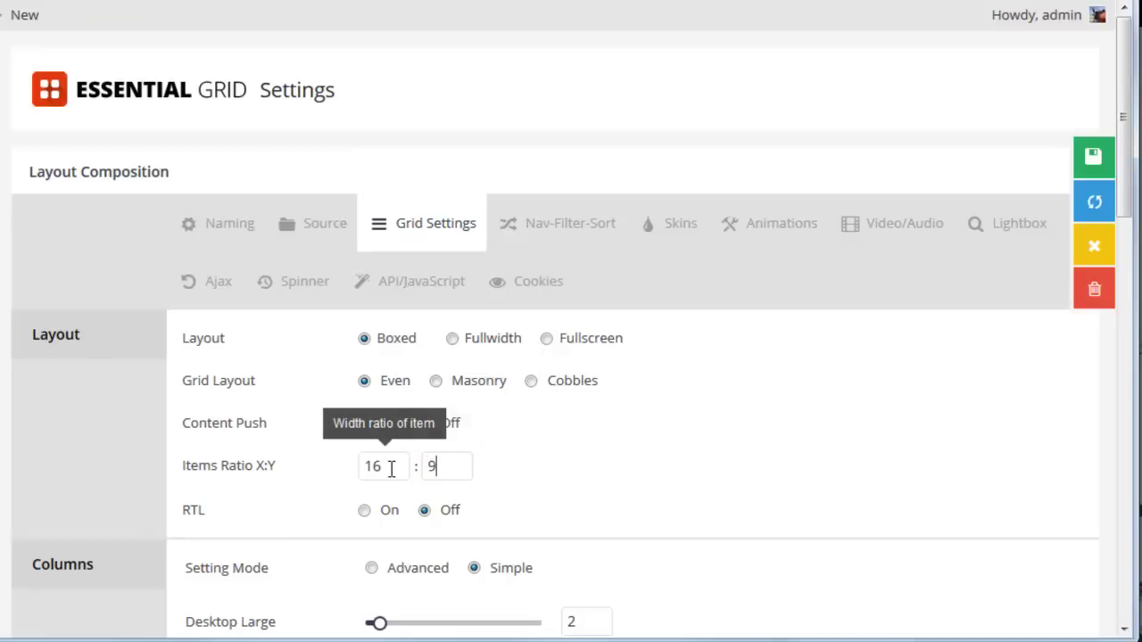
{"action": "left_click", "coordinate": [1083, 158]}
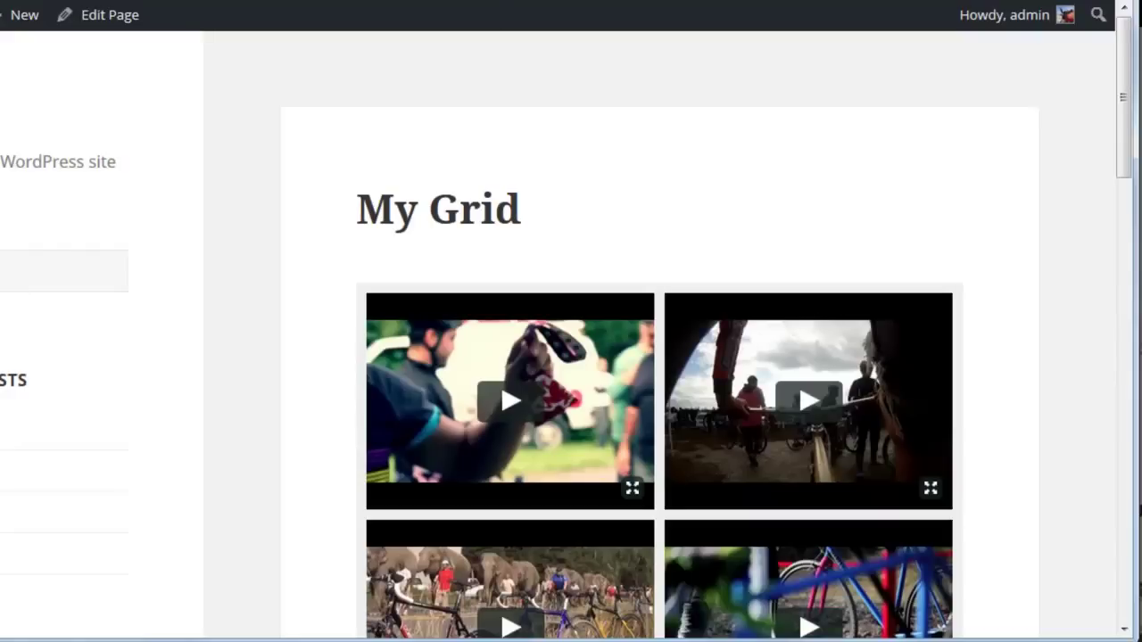
{"action": "key", "text": "F5"}
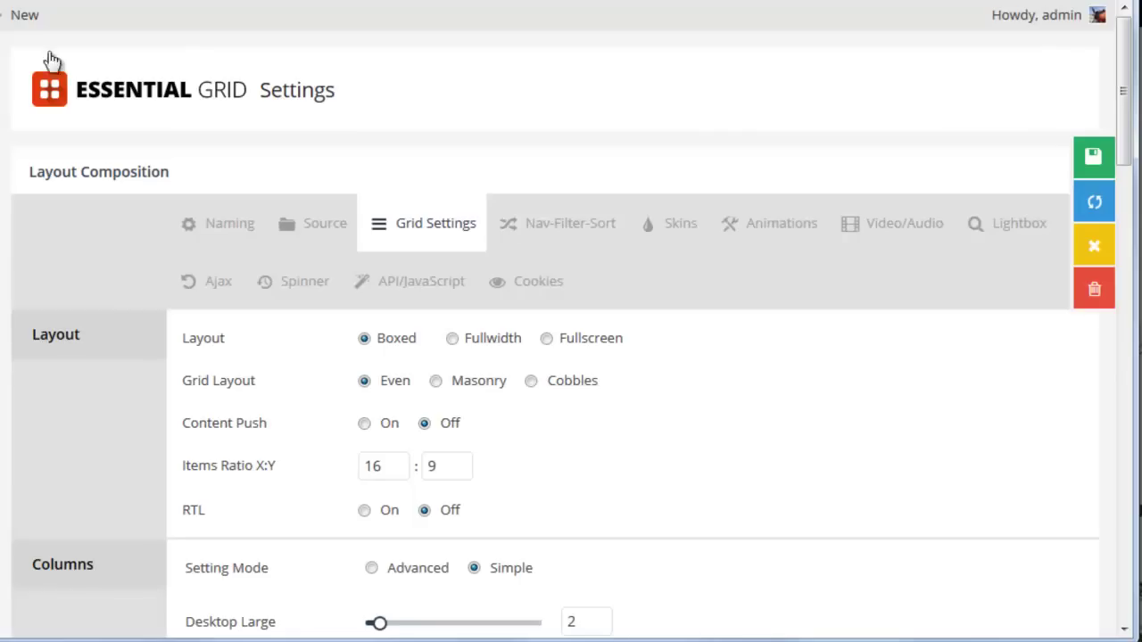
Enable YouTube Video in the grid's media source order, move it above Vimeo Video and save the grid
{"action": "scroll", "coordinate": [785, 331], "scroll_direction": "down", "scroll_amount": 4}
{"action": "scroll", "coordinate": [781, 331], "scroll_direction": "down", "scroll_amount": 4}
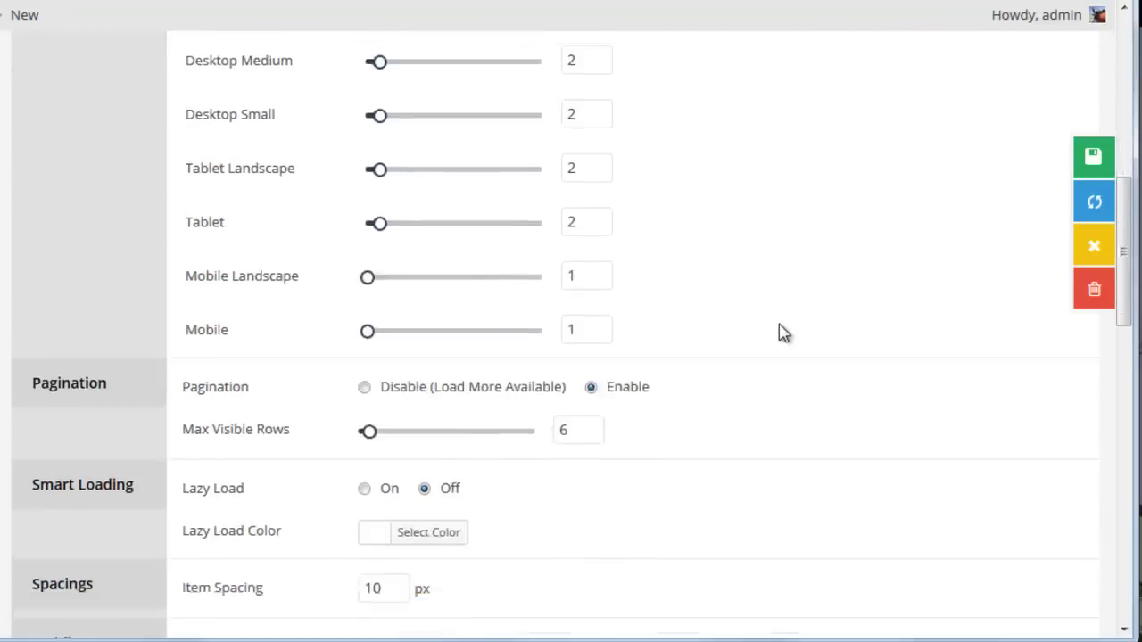
{"action": "scroll", "coordinate": [461, 271], "scroll_direction": "up", "scroll_amount": 8}
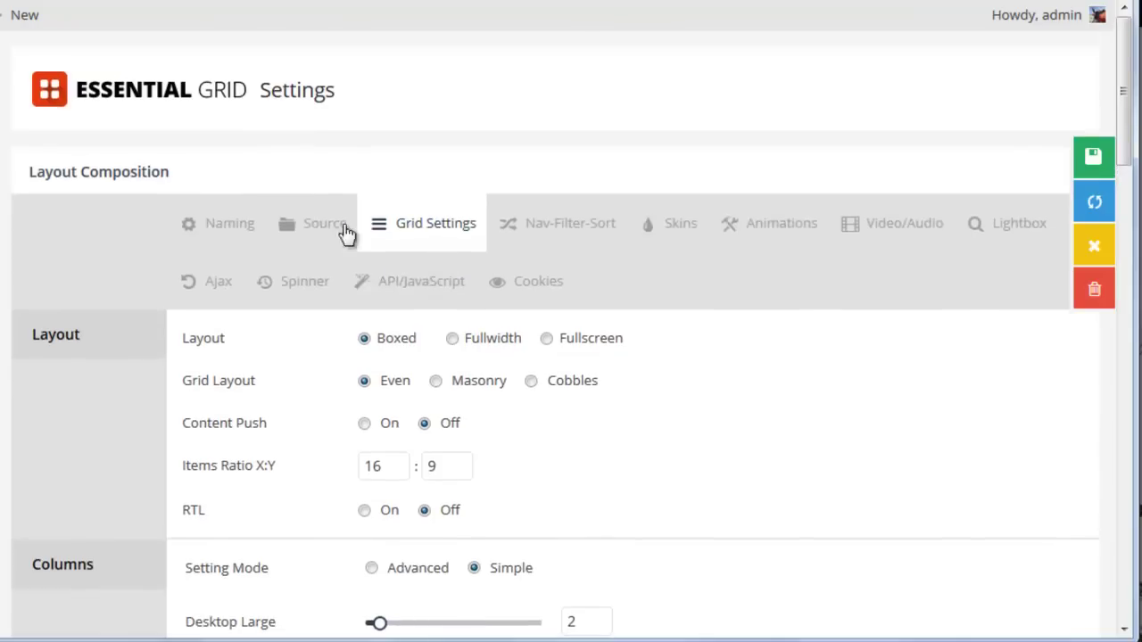
{"action": "left_click", "coordinate": [306, 224]}
{"action": "scroll", "coordinate": [704, 327], "scroll_direction": "down", "scroll_amount": 3}
{"action": "scroll", "coordinate": [705, 328], "scroll_direction": "down", "scroll_amount": 5}
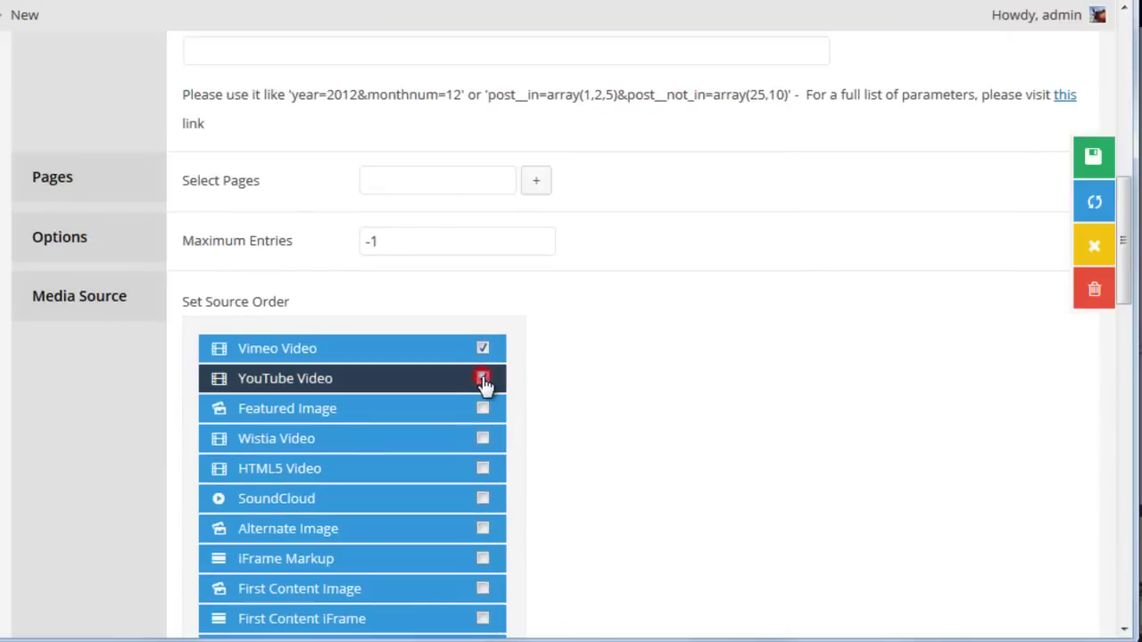
{"action": "left_click", "coordinate": [482, 378]}
{"action": "left_click_drag", "start_coordinate": [356, 381], "coordinate": [354, 318]}
{"action": "left_click", "coordinate": [1094, 159]}
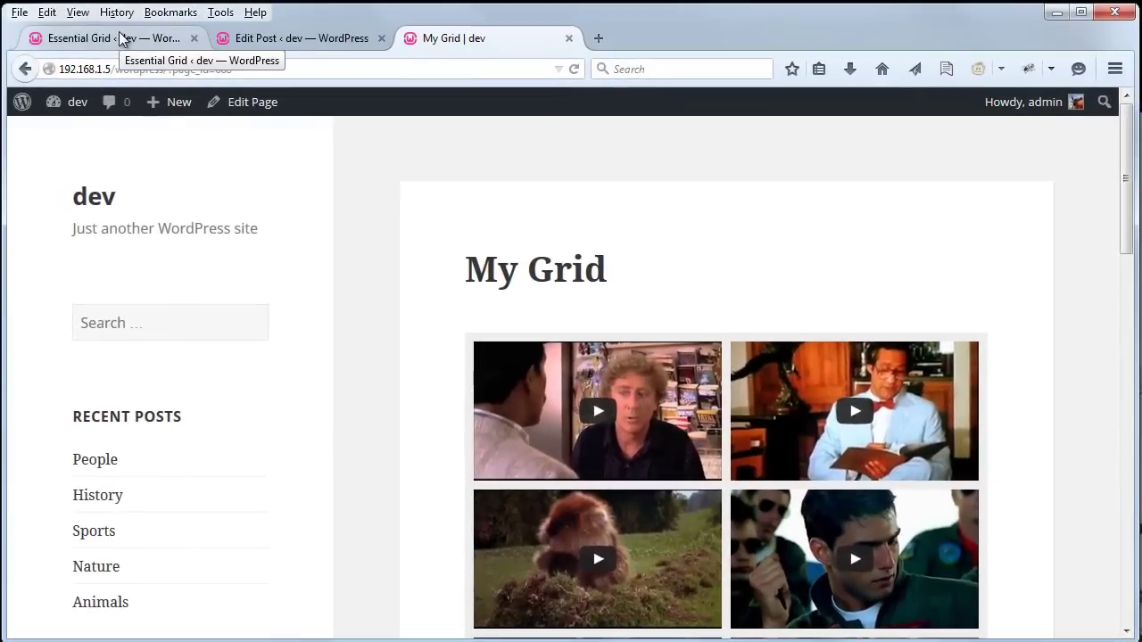
Enable SoundCloud in the media source order, move it above YouTube Video and save the grid after checking the post's SoundCloud Track ID
{"action": "left_click", "coordinate": [92, 21]}
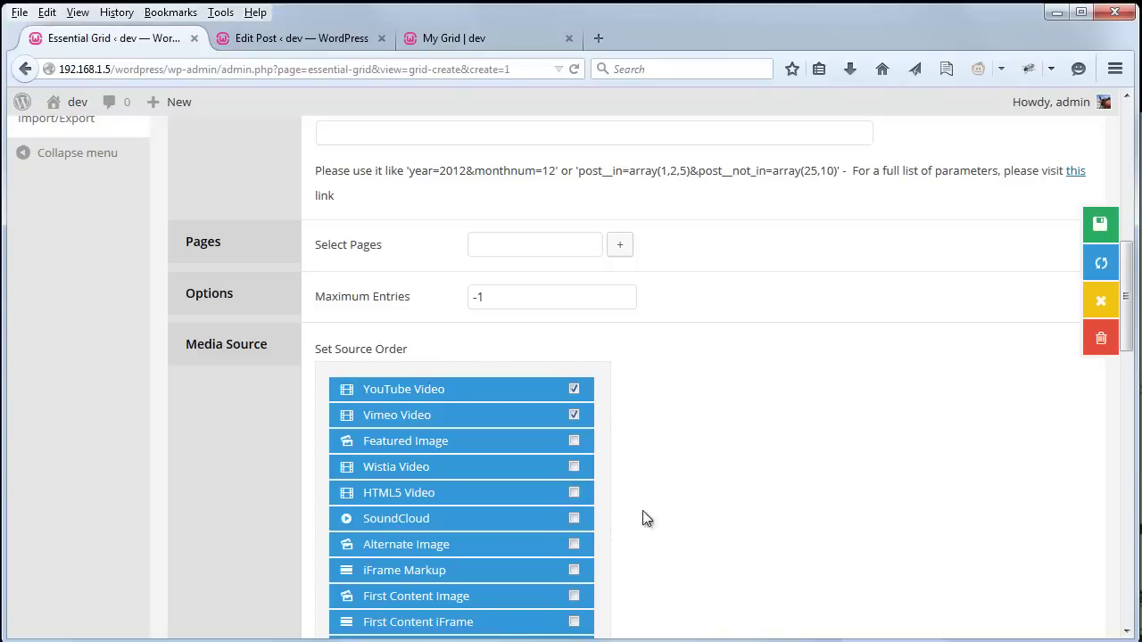
{"action": "left_click", "coordinate": [574, 518]}
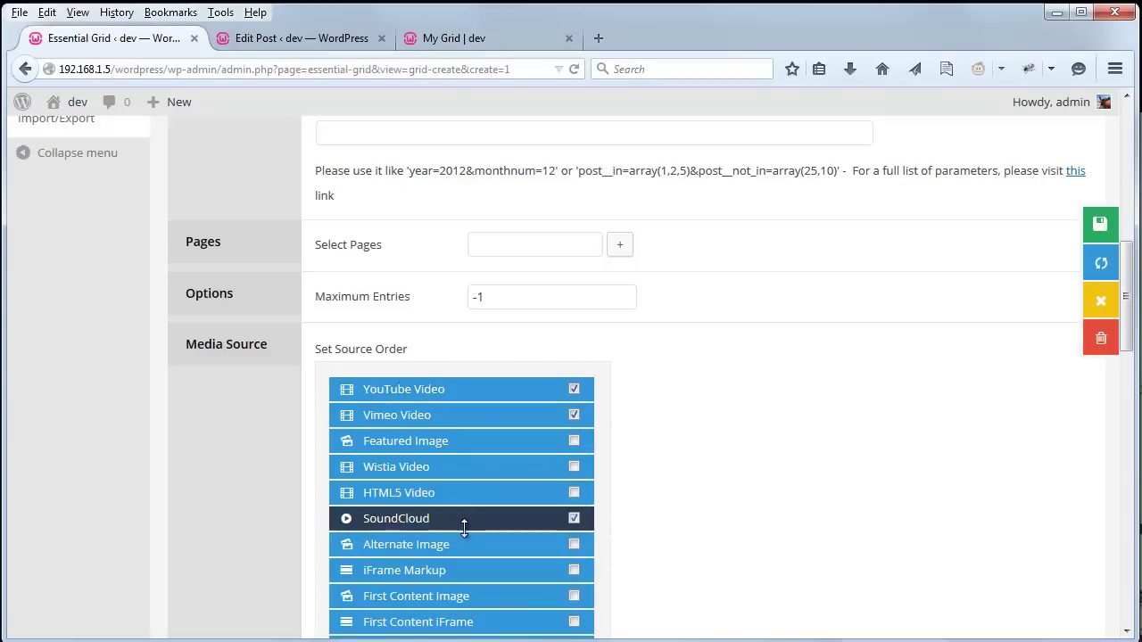
{"action": "left_click_drag", "start_coordinate": [464, 522], "coordinate": [454, 336]}
{"action": "left_click", "coordinate": [313, 44]}
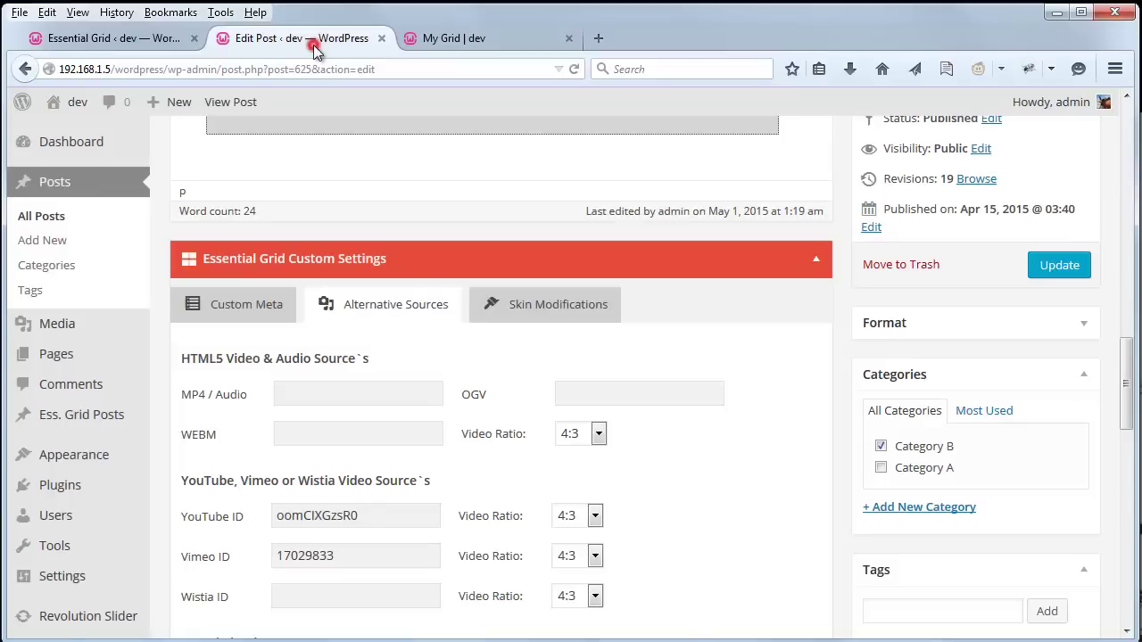
{"action": "scroll", "coordinate": [464, 523], "scroll_direction": "down", "scroll_amount": 2}
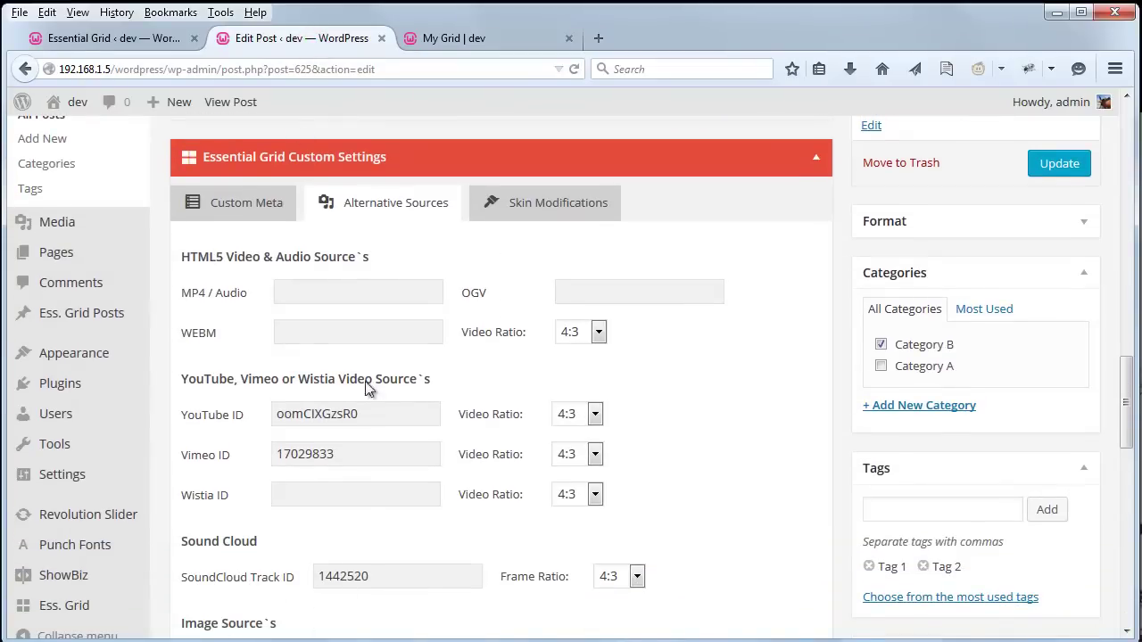
{"action": "left_click", "coordinate": [100, 38]}
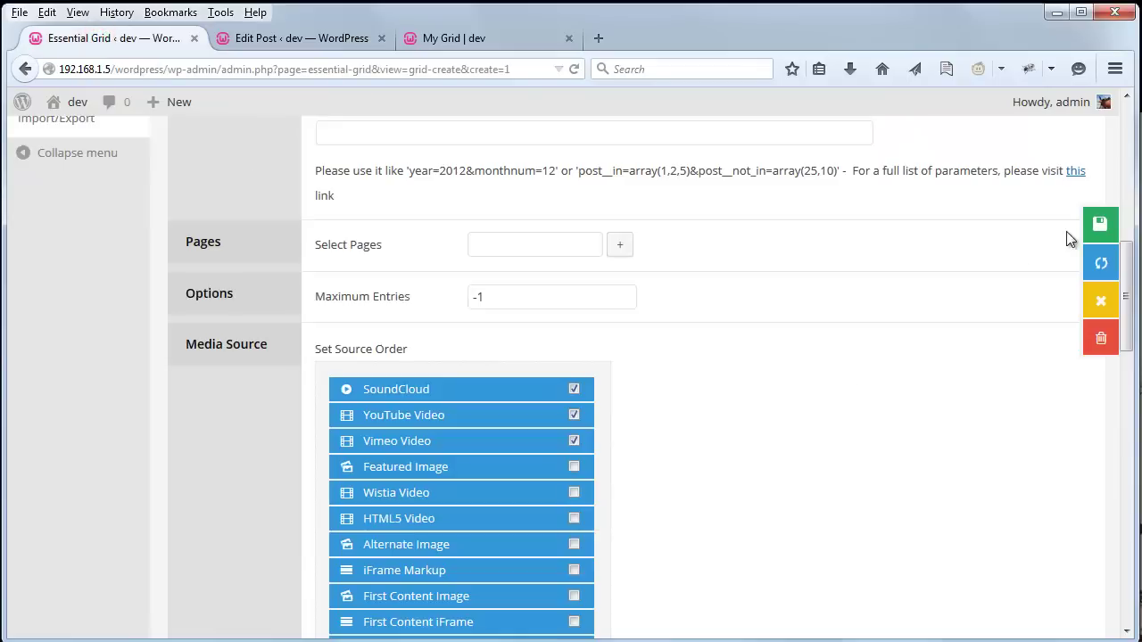
{"action": "left_click", "coordinate": [1067, 227]}
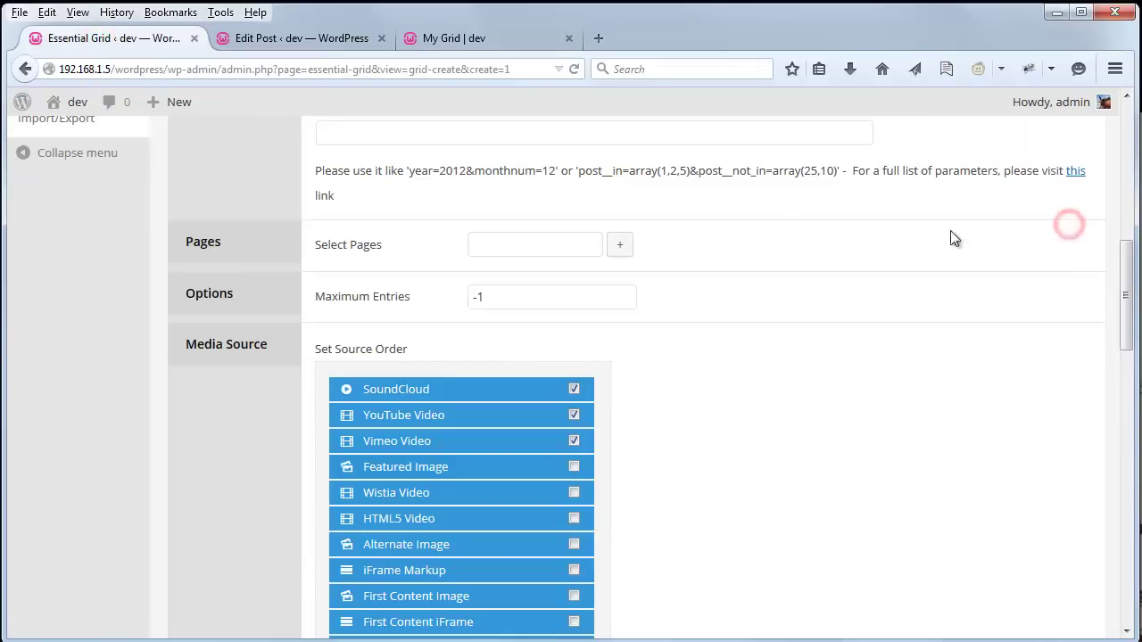
Reload the My Grid page and examine its items with SoundCloud as the first media source
{"action": "left_click", "coordinate": [446, 38]}
{"action": "left_click", "coordinate": [573, 68]}
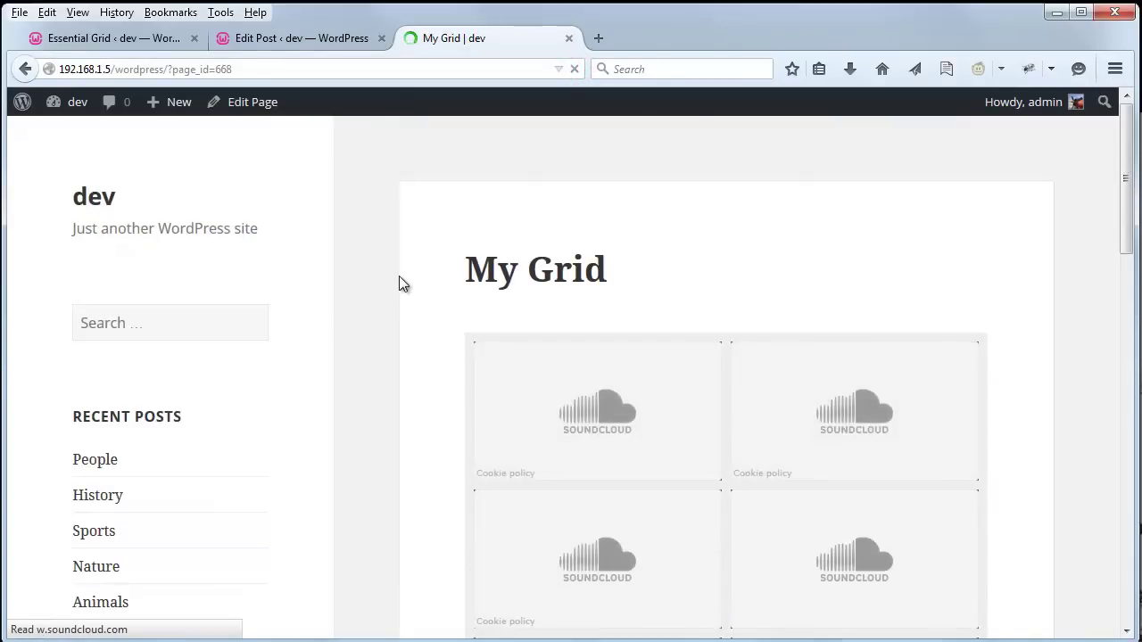
{"action": "scroll", "coordinate": [394, 271], "scroll_direction": "down", "scroll_amount": 1}
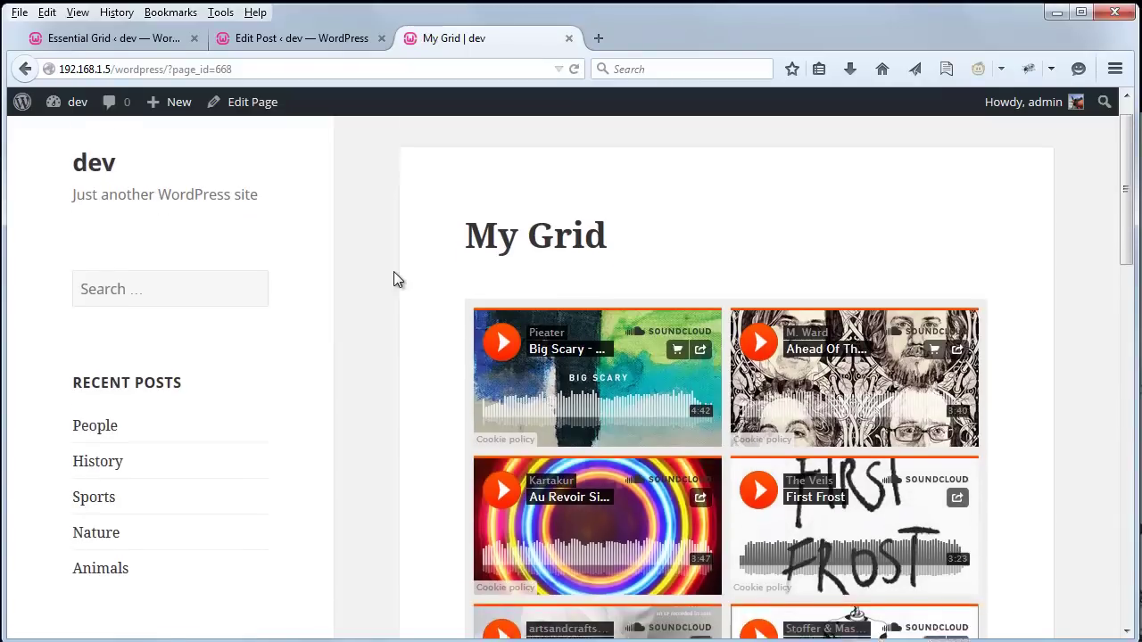
{"action": "scroll", "coordinate": [394, 271], "scroll_direction": "down", "scroll_amount": 3}
{"action": "scroll", "coordinate": [392, 271], "scroll_direction": "up", "scroll_amount": 4}
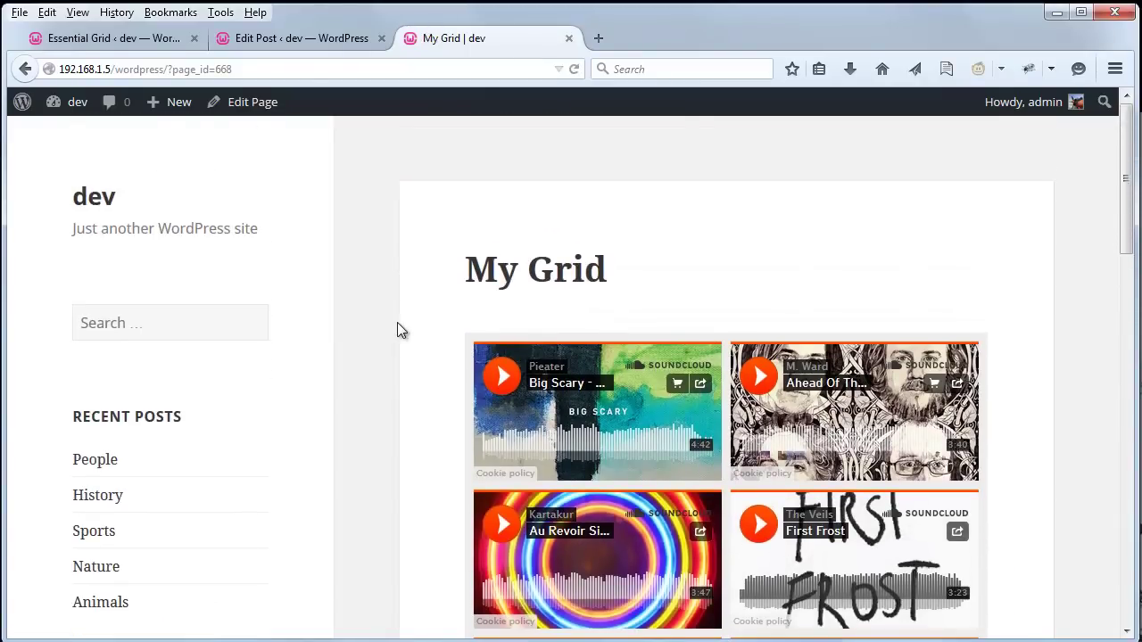
{"action": "scroll", "coordinate": [397, 322], "scroll_direction": "down", "scroll_amount": 2}
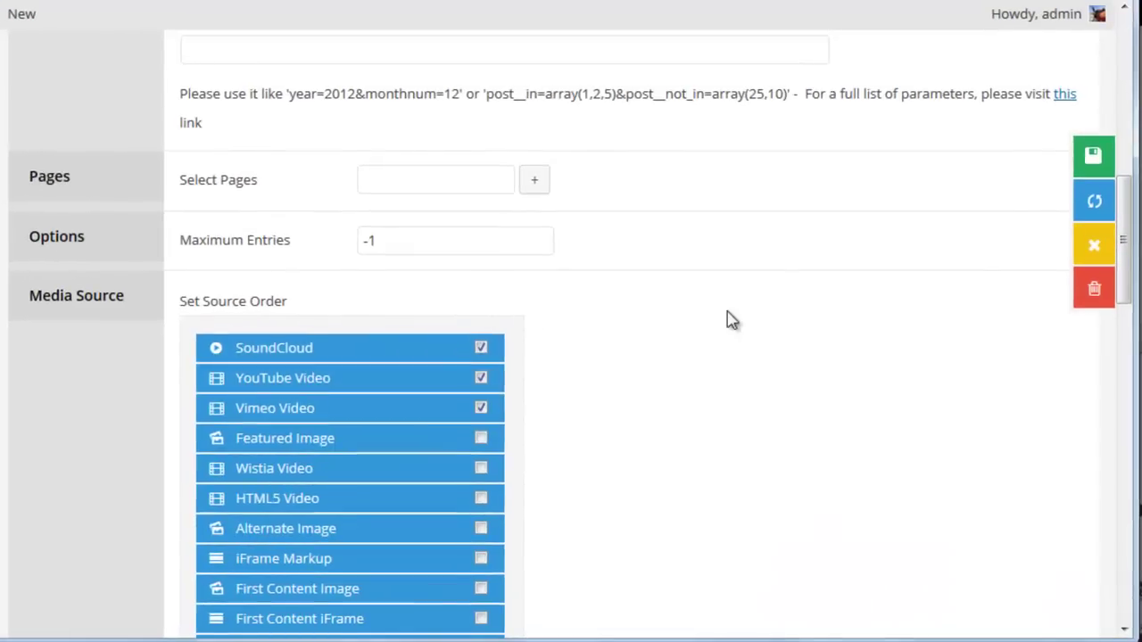
Set the grid's Items Ratio X:Y back to 4:3, save the grid and review the My Grid page
{"action": "scroll", "coordinate": [727, 317], "scroll_direction": "up", "scroll_amount": 8}
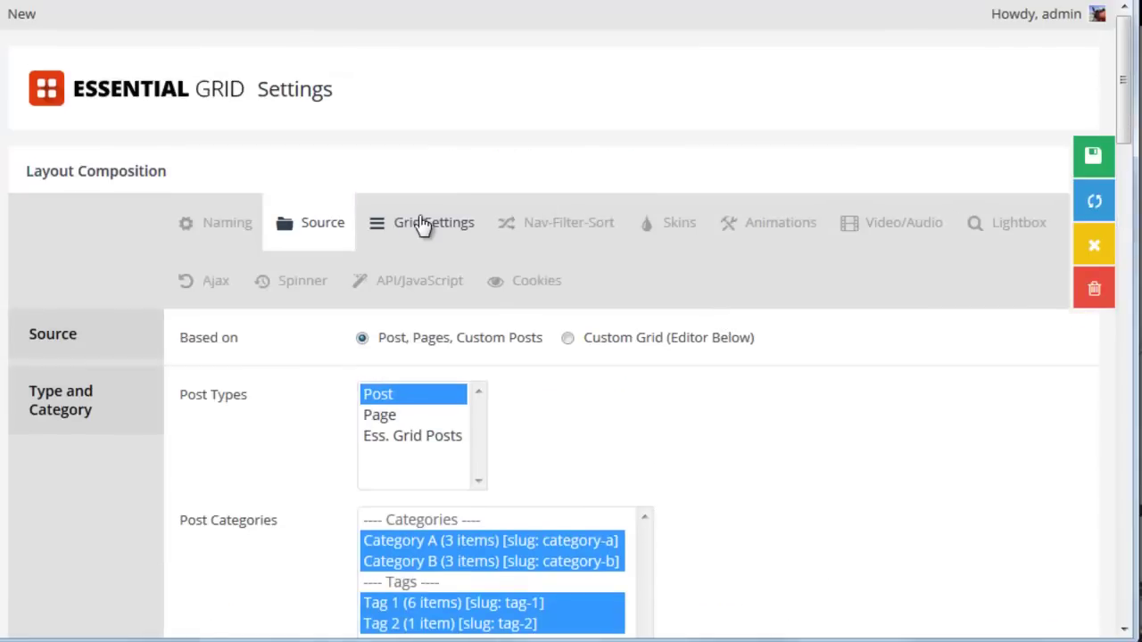
{"action": "left_click", "coordinate": [424, 226]}
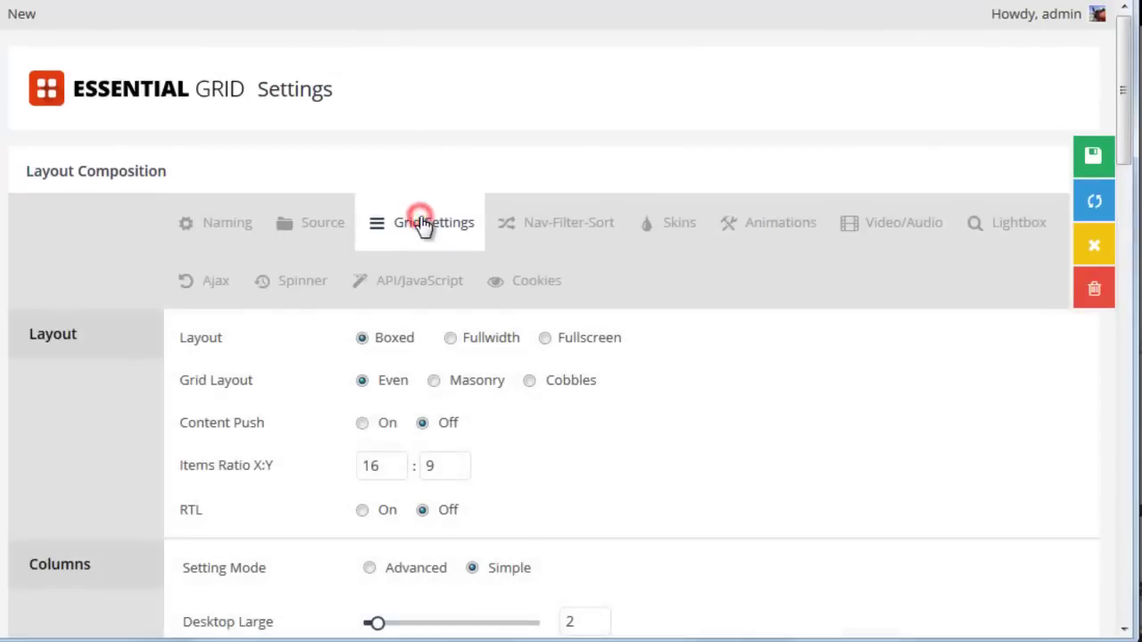
{"action": "double_click", "coordinate": [393, 465]}
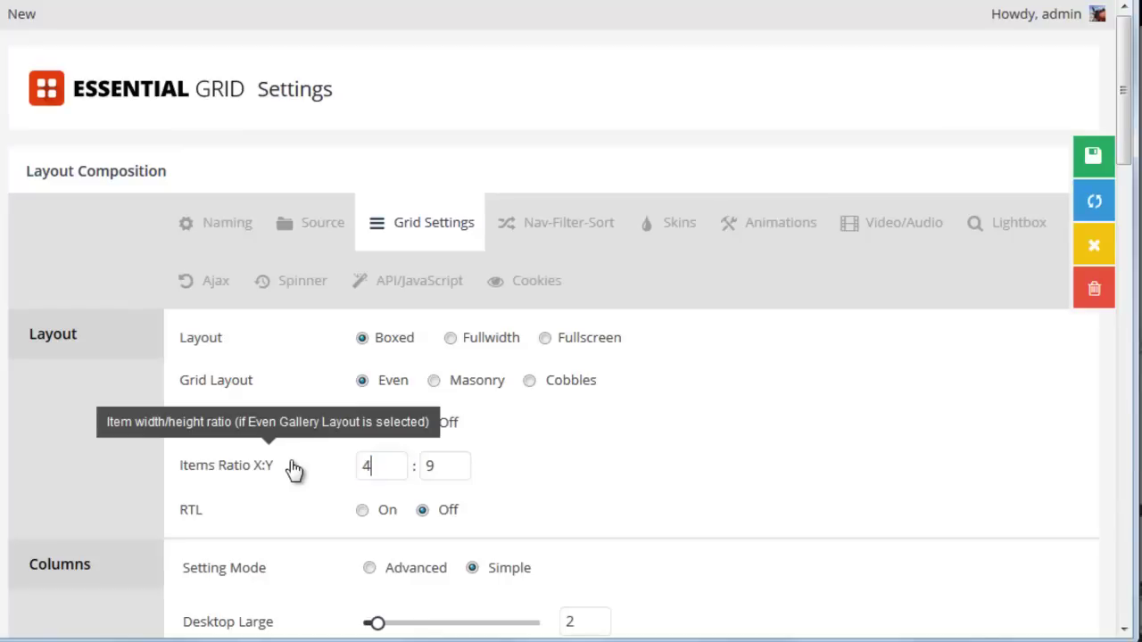
{"action": "type", "text": "4"}
{"action": "double_click", "coordinate": [452, 466]}
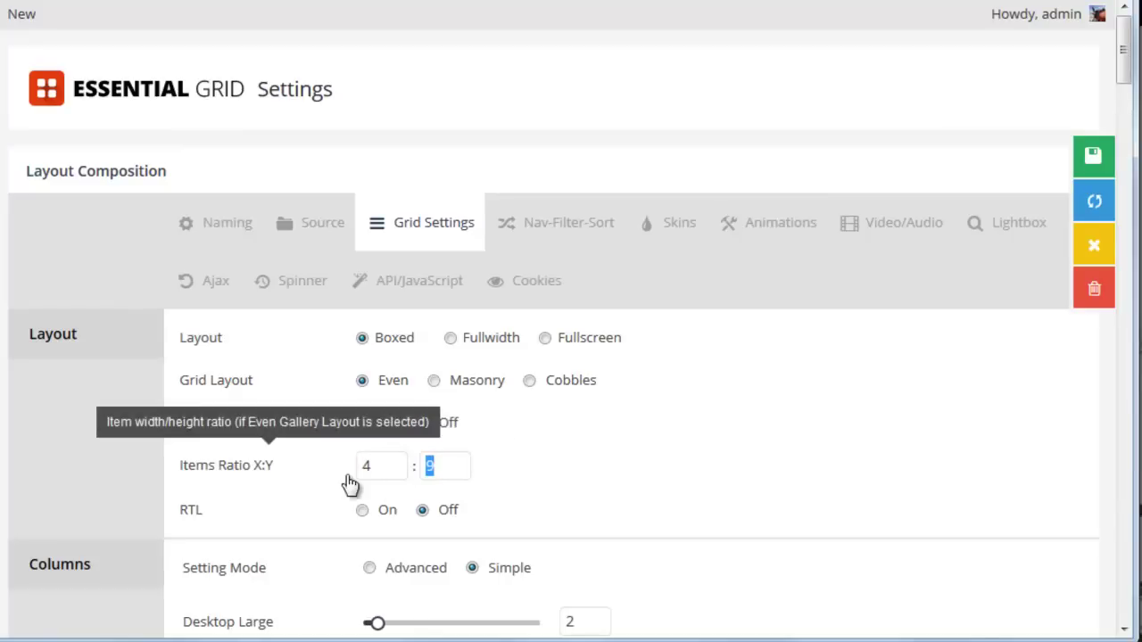
{"action": "left_click", "coordinate": [1096, 170]}
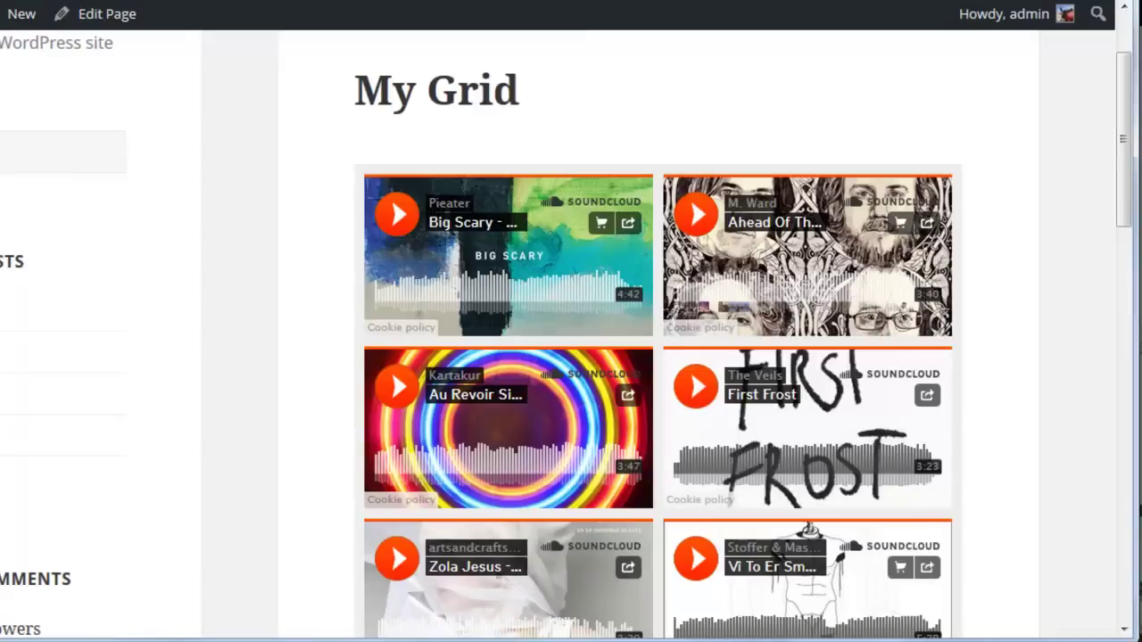
{"action": "scroll", "coordinate": [220, 188], "scroll_direction": "up", "scroll_amount": 2}
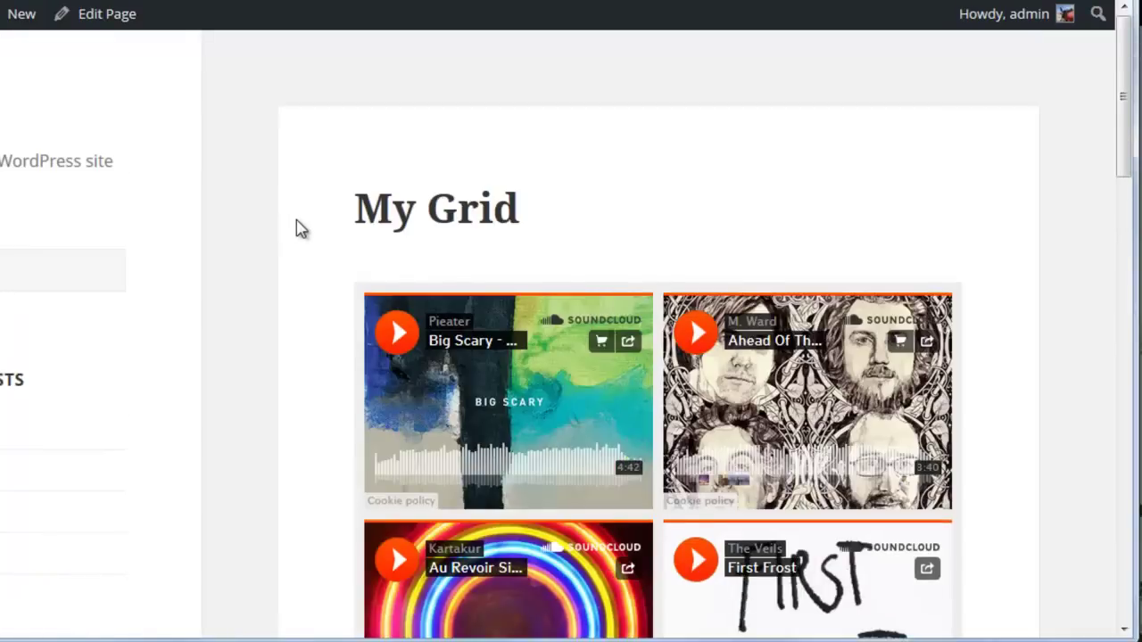
{"action": "scroll", "coordinate": [289, 237], "scroll_direction": "down", "scroll_amount": 3}
{"action": "scroll", "coordinate": [288, 248], "scroll_direction": "down", "scroll_amount": 2}
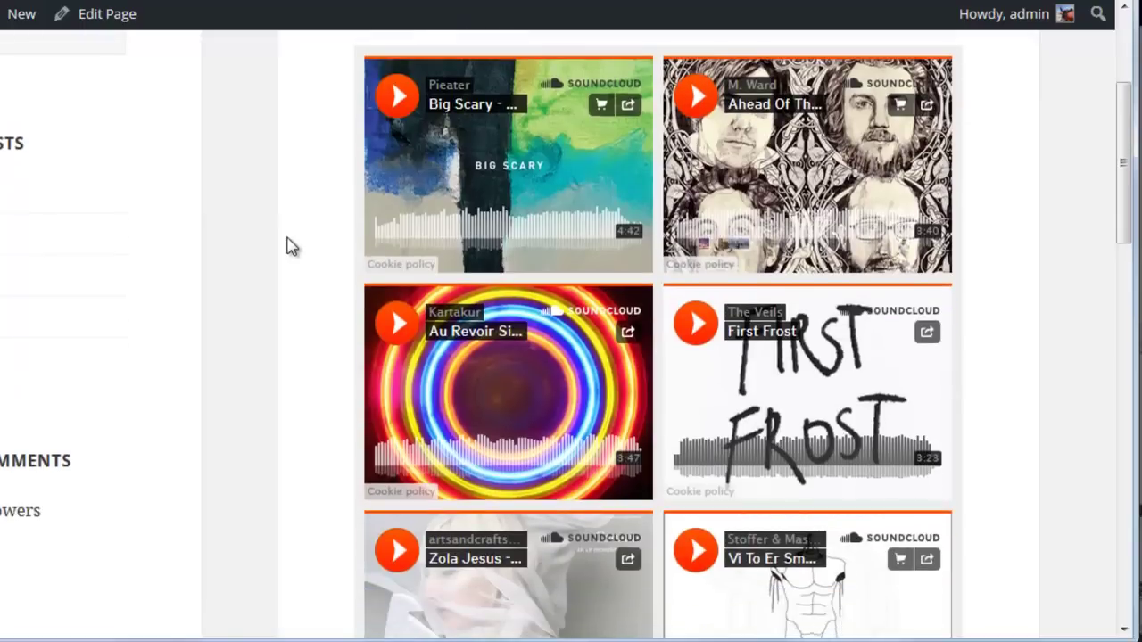
Review the Items Ratio X:Y setting and set the grid's Grid Layout to Masonry
{"action": "scroll", "coordinate": [293, 250], "scroll_direction": "up", "scroll_amount": 5}
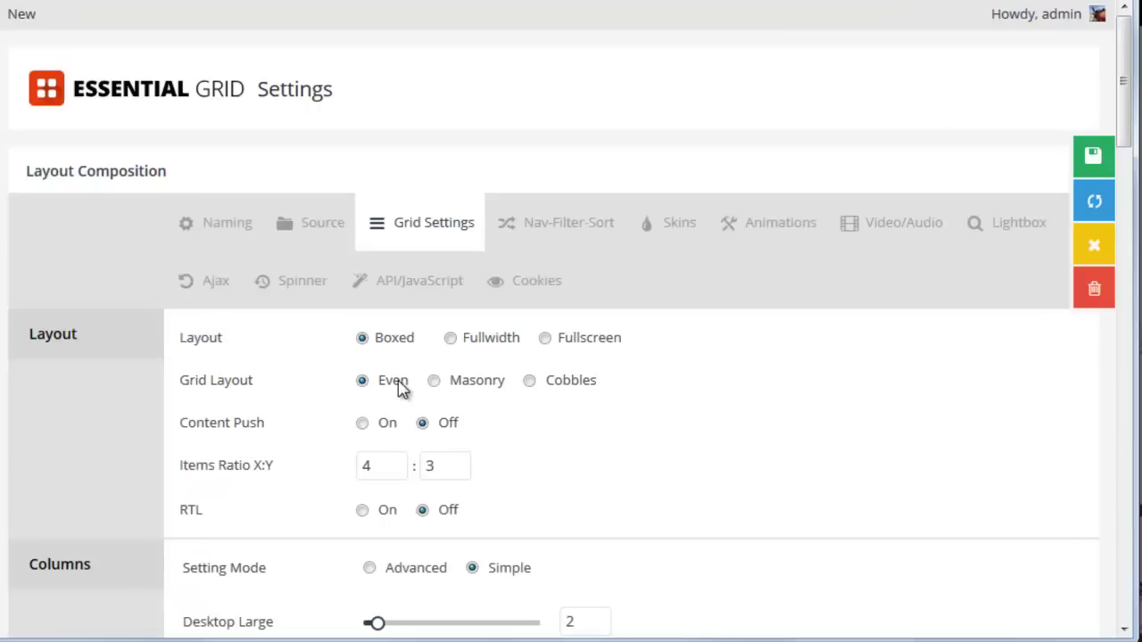
{"action": "mouse_move", "coordinate": [257, 482]}
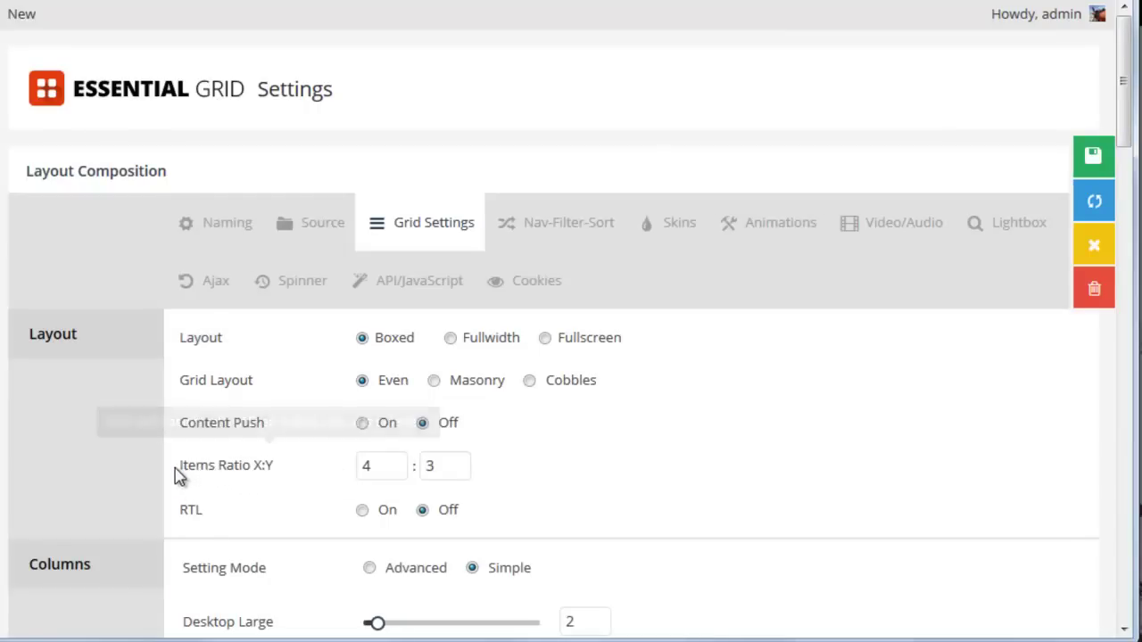
{"action": "left_click", "coordinate": [179, 472]}
{"action": "double_click", "coordinate": [254, 475]}
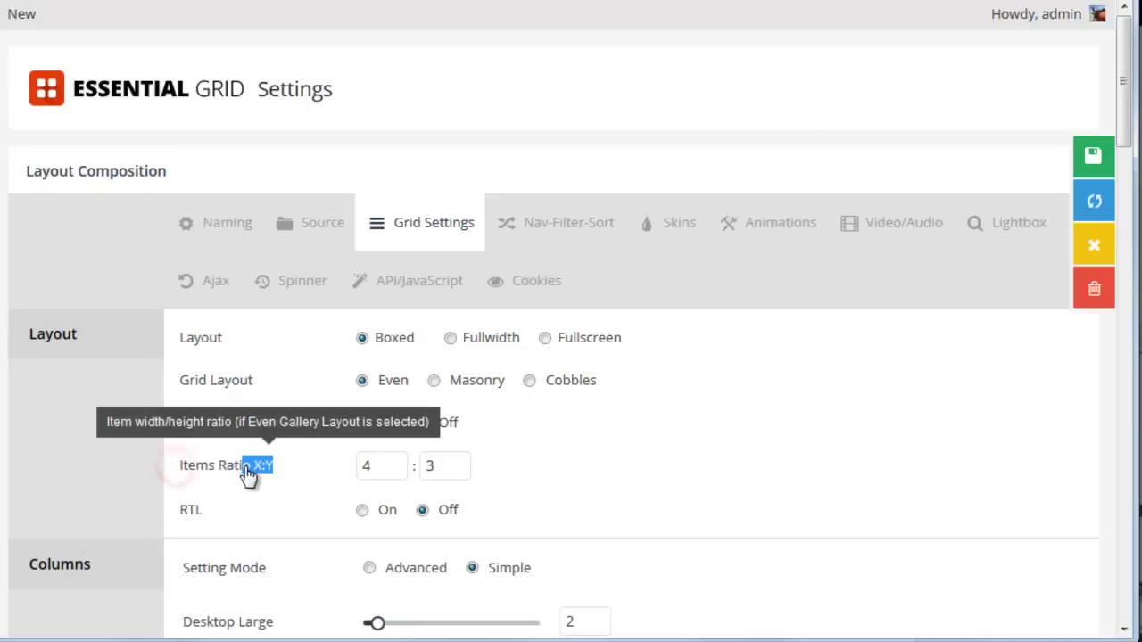
{"action": "left_click", "coordinate": [571, 462]}
{"action": "mouse_move", "coordinate": [434, 386]}
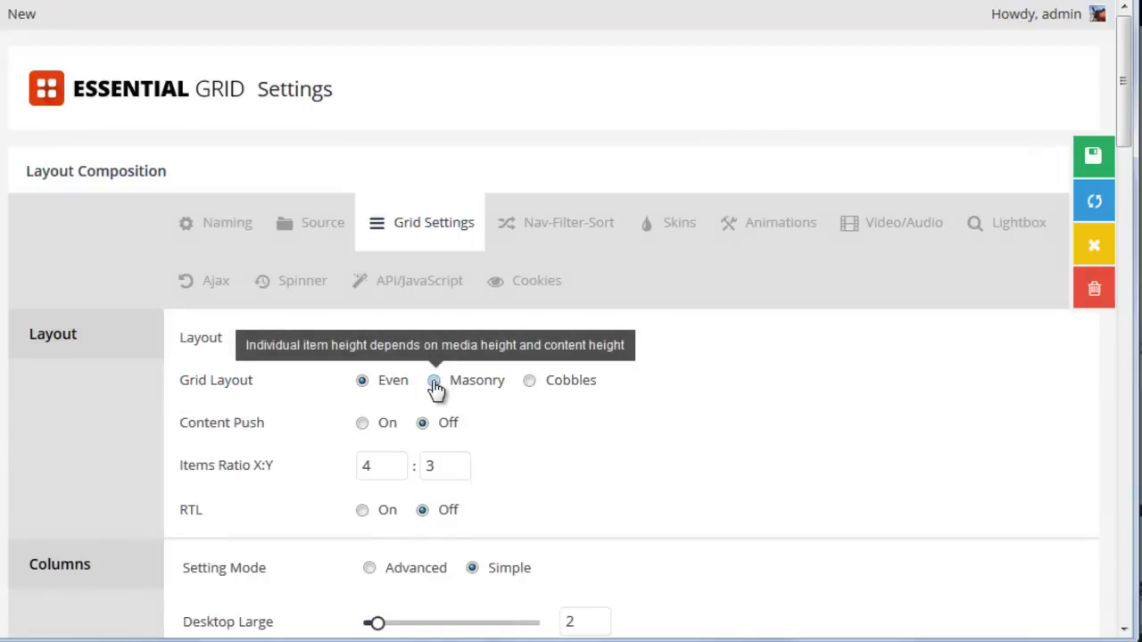
{"action": "left_click", "coordinate": [434, 383]}
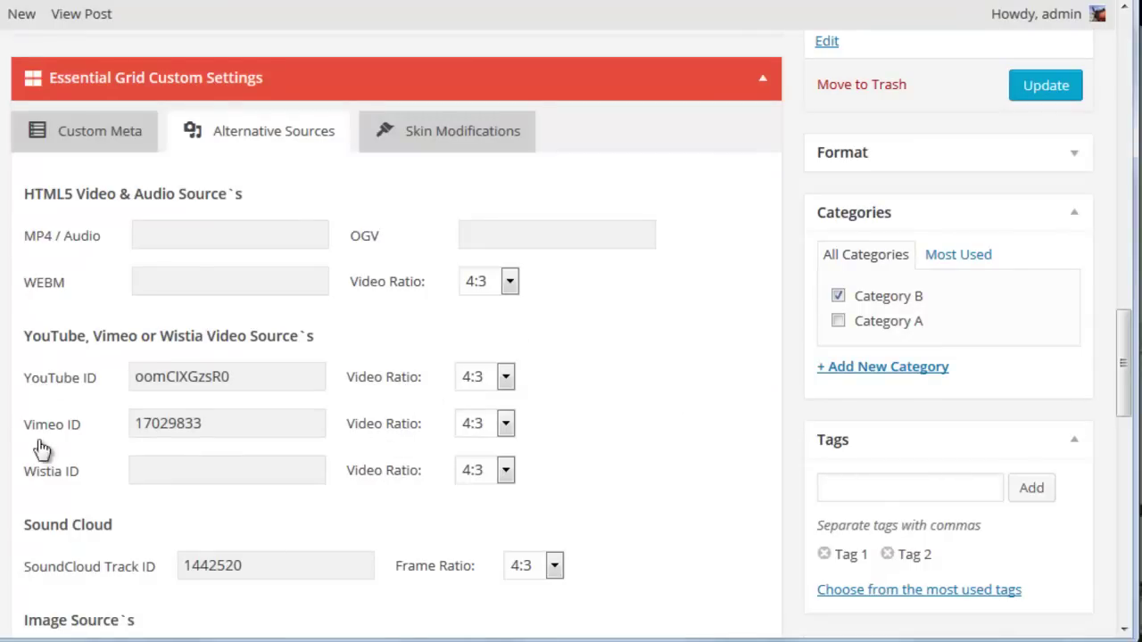
Set the YouTube Video Ratio of the People post to 16:9 after checking the available ratios, and update the post
{"action": "left_click", "coordinate": [473, 380]}
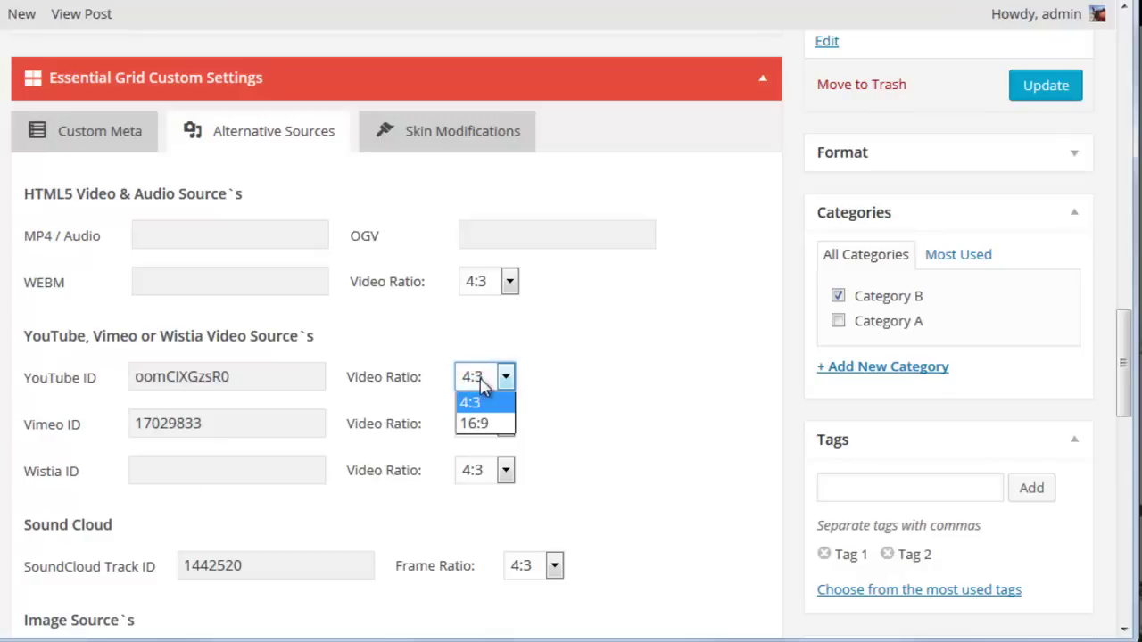
{"action": "left_click", "coordinate": [579, 374]}
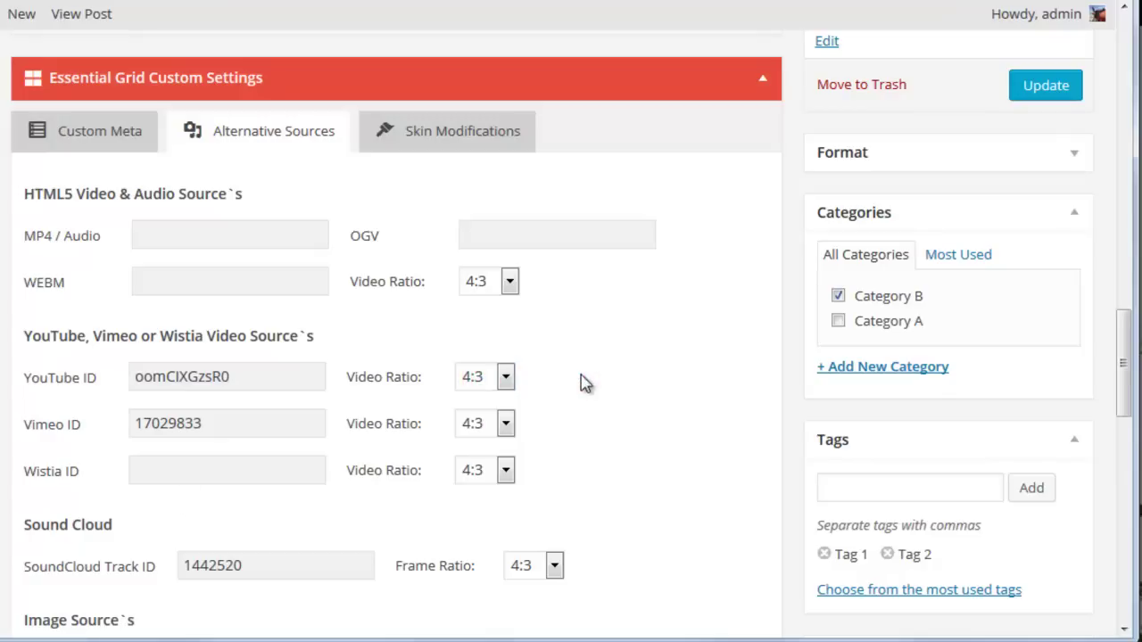
{"action": "left_click", "coordinate": [541, 576]}
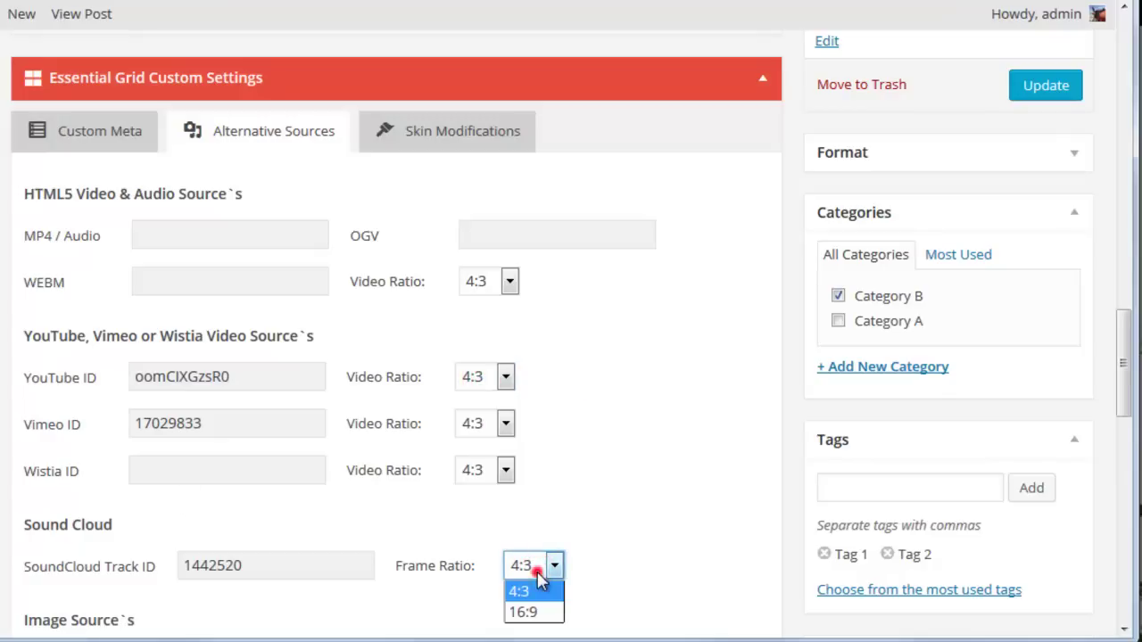
{"action": "left_click", "coordinate": [627, 502]}
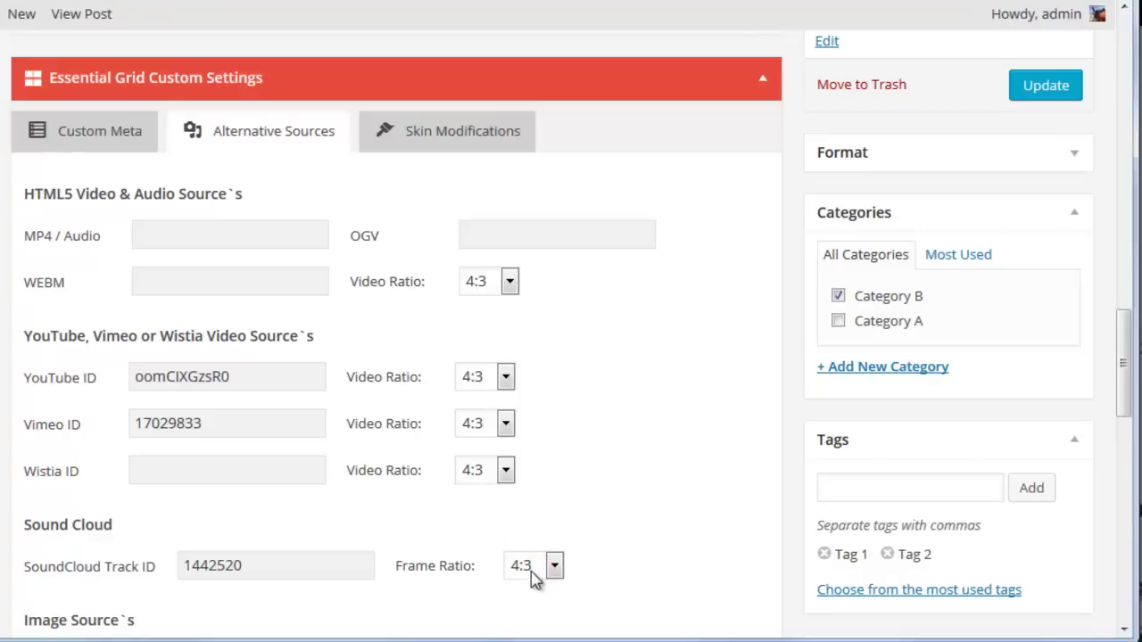
{"action": "left_click", "coordinate": [493, 376]}
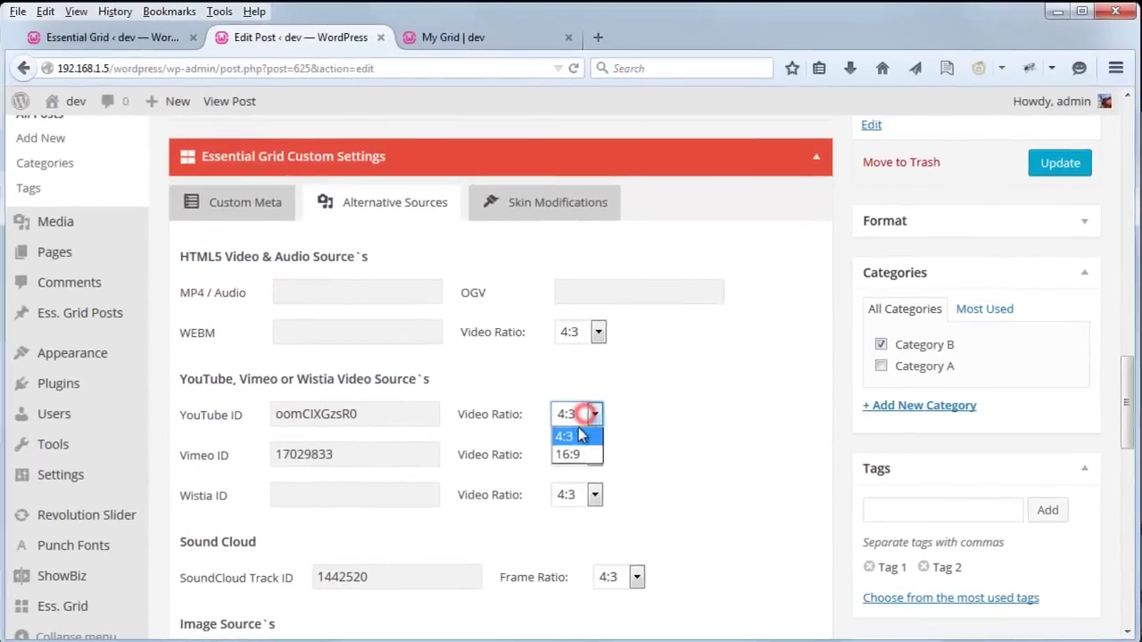
{"action": "left_click", "coordinate": [575, 454]}
{"action": "scroll", "coordinate": [798, 444], "scroll_direction": "up", "scroll_amount": 2}
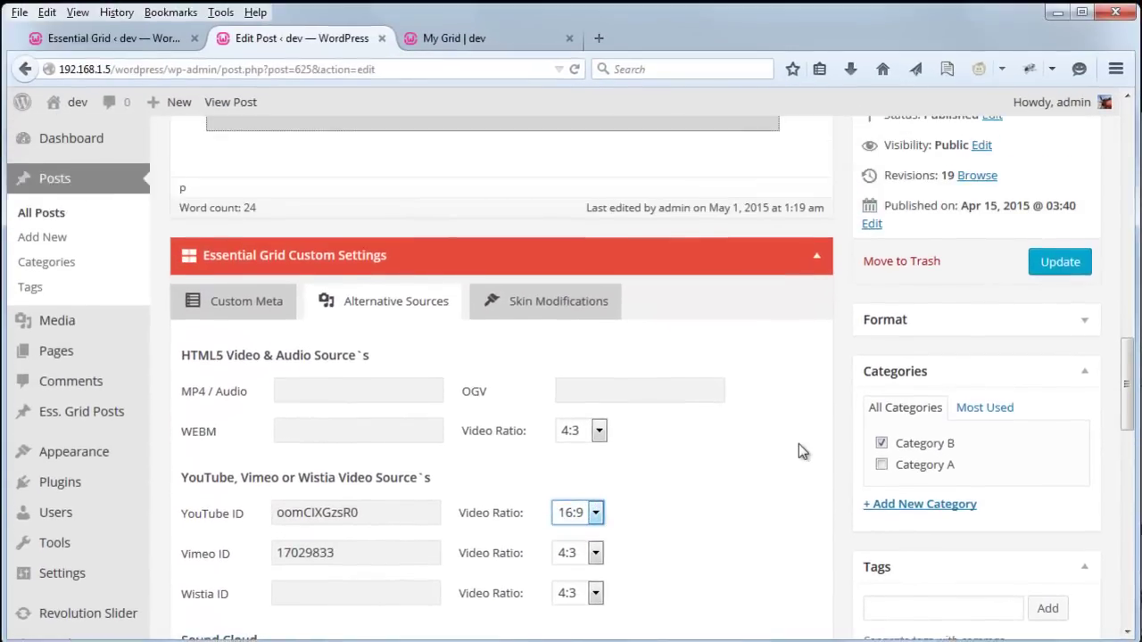
{"action": "left_click", "coordinate": [1052, 268]}
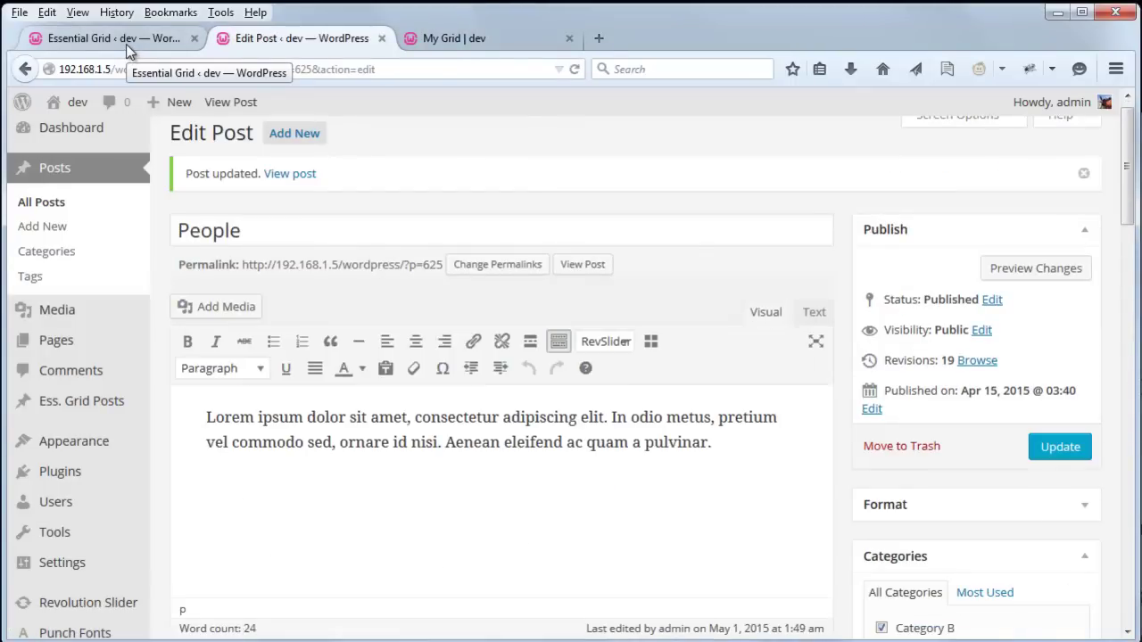
Save the grid with its Masonry layout and switch to the My Grid page
{"action": "left_click", "coordinate": [126, 47]}
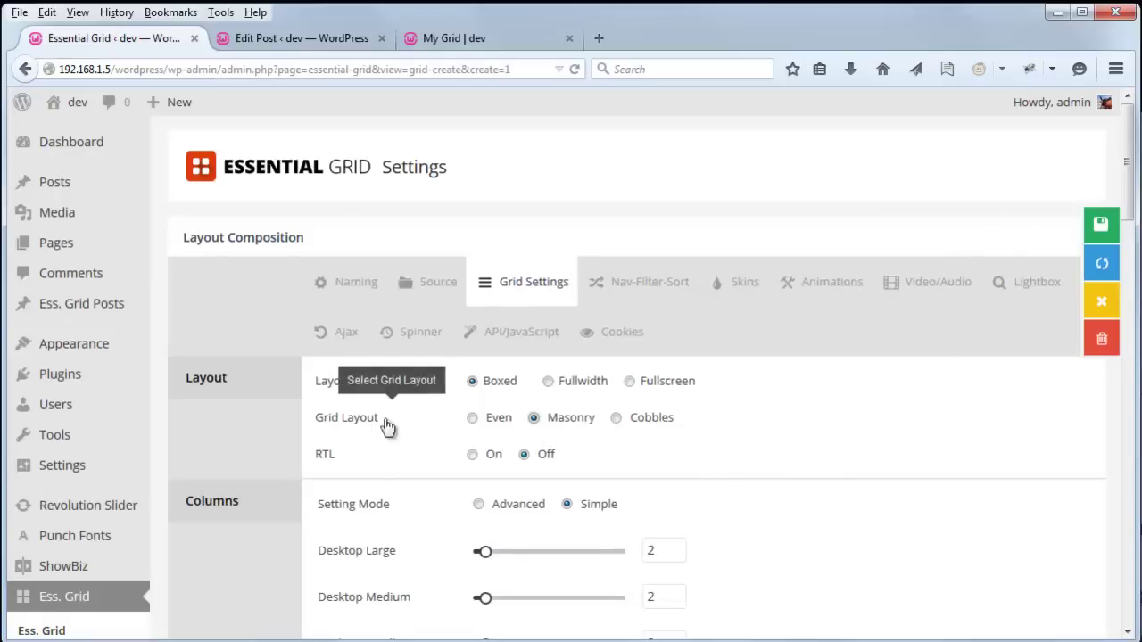
{"action": "left_click", "coordinate": [1090, 230]}
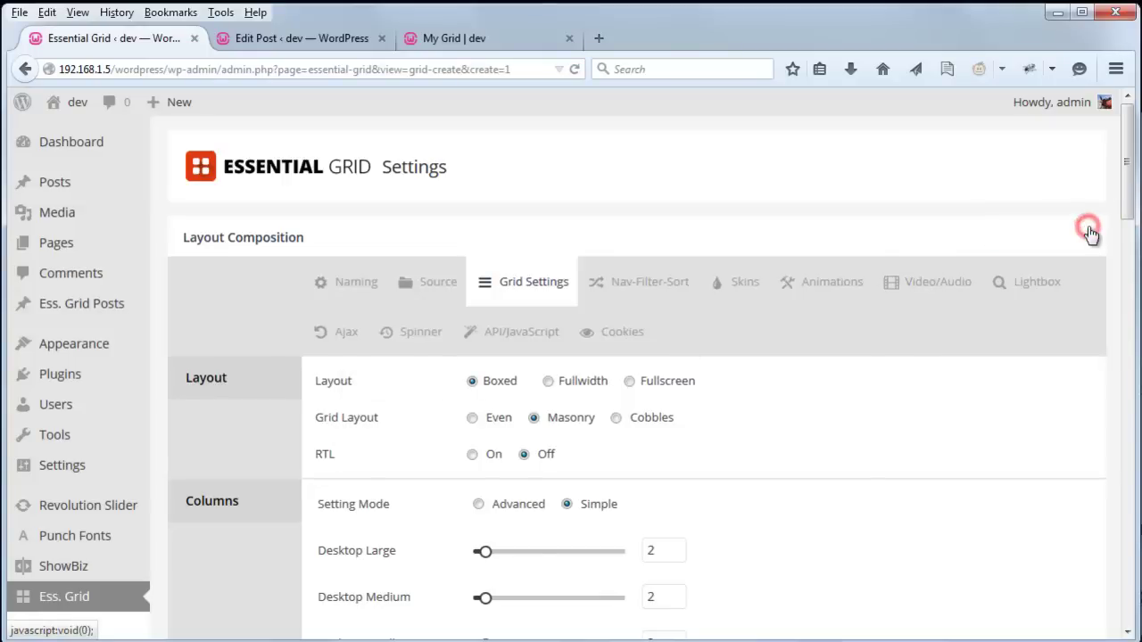
{"action": "left_click", "coordinate": [461, 45]}
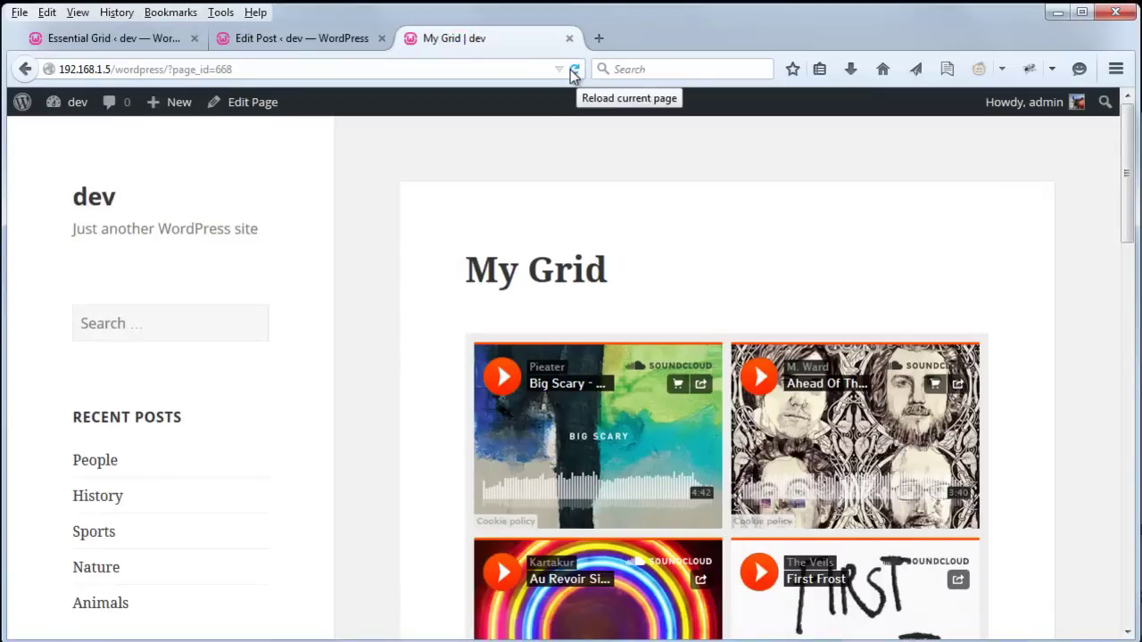
Move YouTube Video above SoundCloud in the grid's media source order and save the grid
{"action": "left_click", "coordinate": [120, 40]}
{"action": "scroll", "coordinate": [794, 372], "scroll_direction": "down", "scroll_amount": 3}
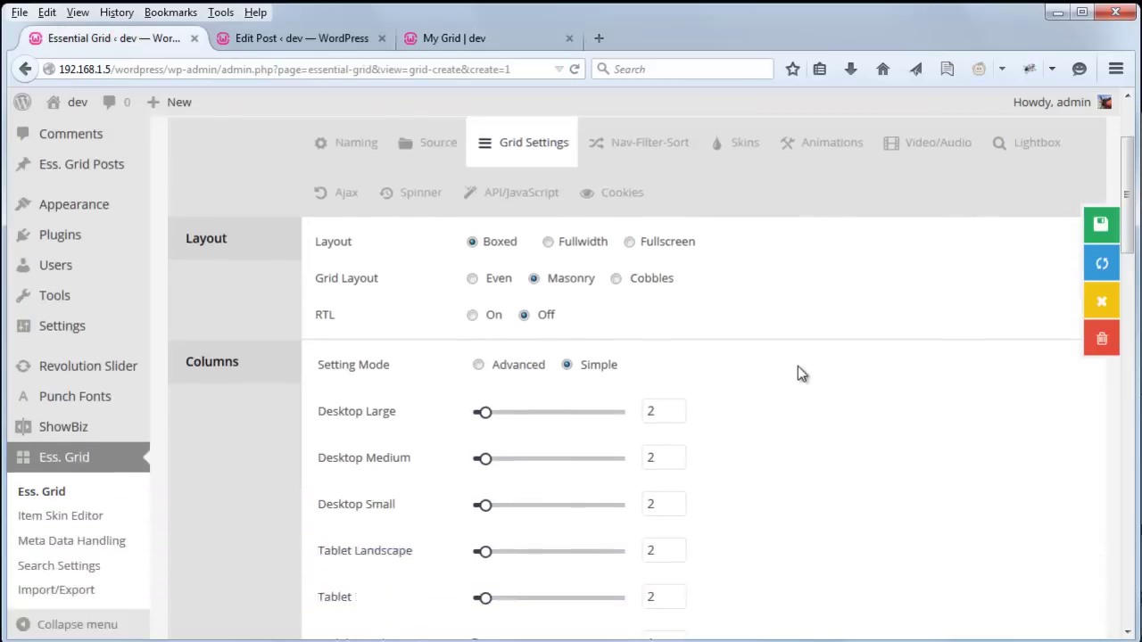
{"action": "scroll", "coordinate": [725, 348], "scroll_direction": "up", "scroll_amount": 2}
{"action": "left_click", "coordinate": [438, 182]}
{"action": "scroll", "coordinate": [804, 385], "scroll_direction": "down", "scroll_amount": 6}
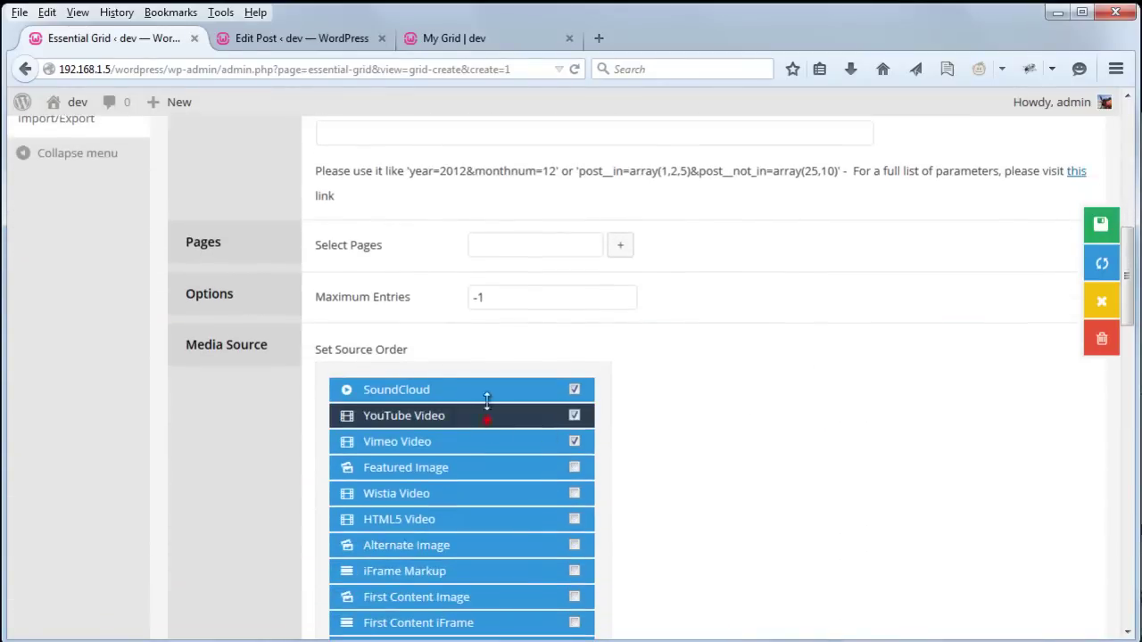
{"action": "left_click_drag", "start_coordinate": [486, 400], "coordinate": [485, 414]}
{"action": "left_click", "coordinate": [1094, 227]}
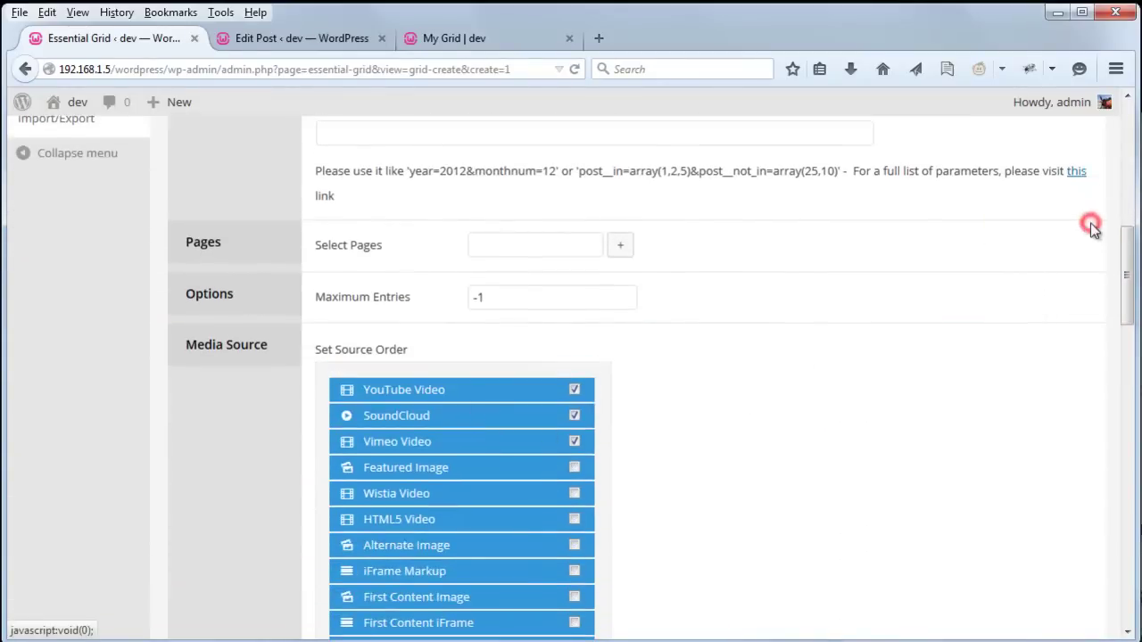
Reload the My Grid page and compare the heights of its YouTube items in the Masonry layout
{"action": "left_click", "coordinate": [446, 39]}
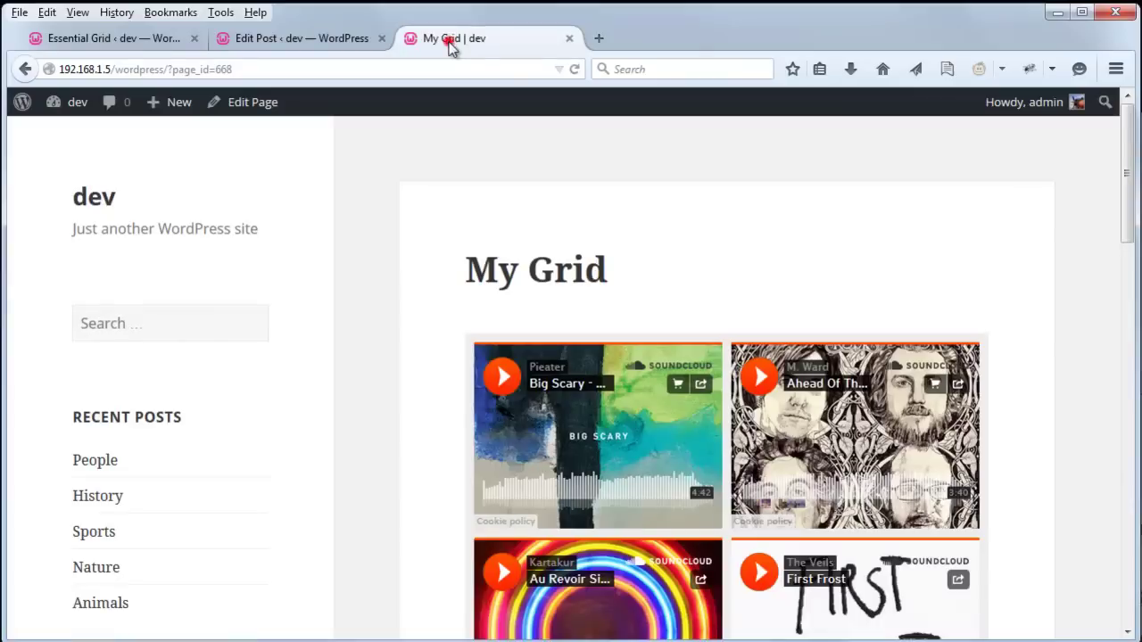
{"action": "left_click", "coordinate": [575, 70]}
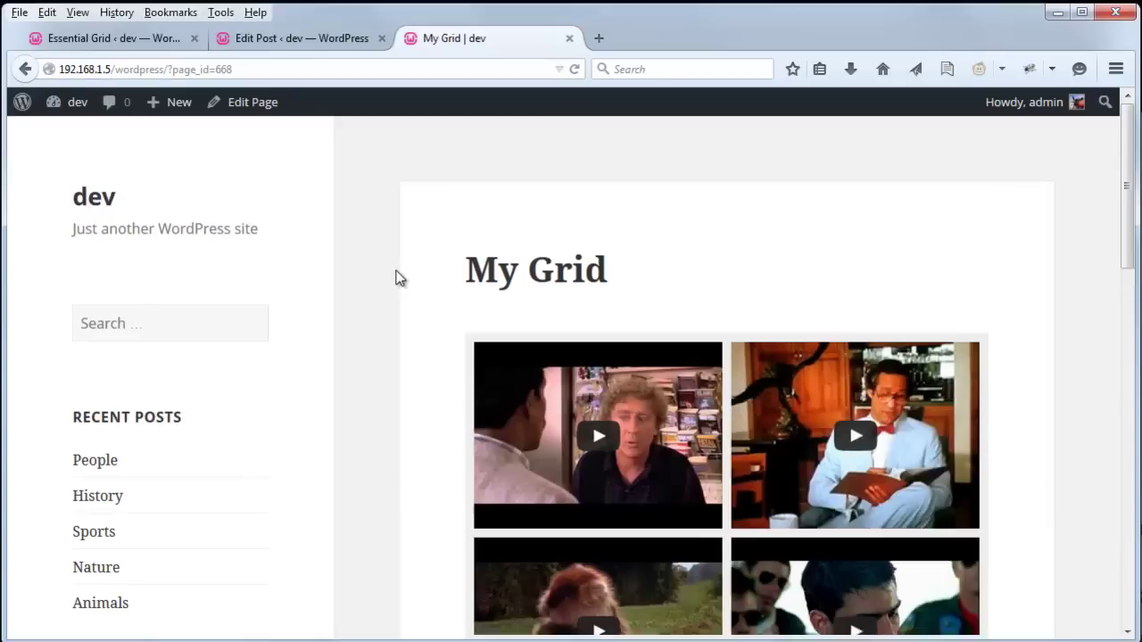
{"action": "scroll", "coordinate": [413, 364], "scroll_direction": "down", "scroll_amount": 2}
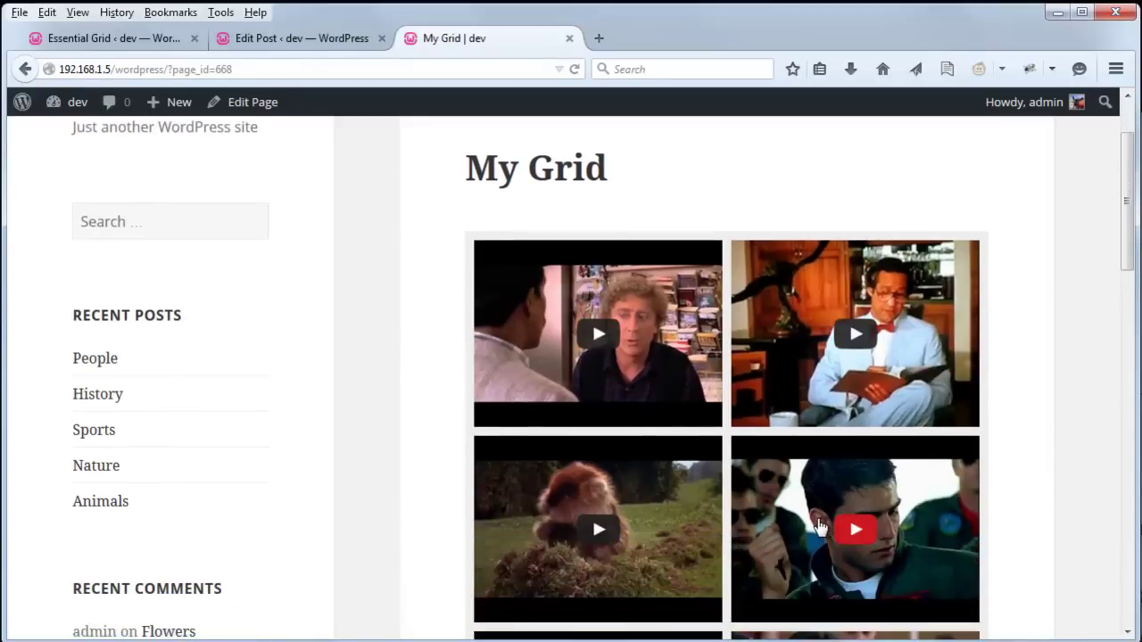
{"action": "scroll", "coordinate": [410, 416], "scroll_direction": "down", "scroll_amount": 6}
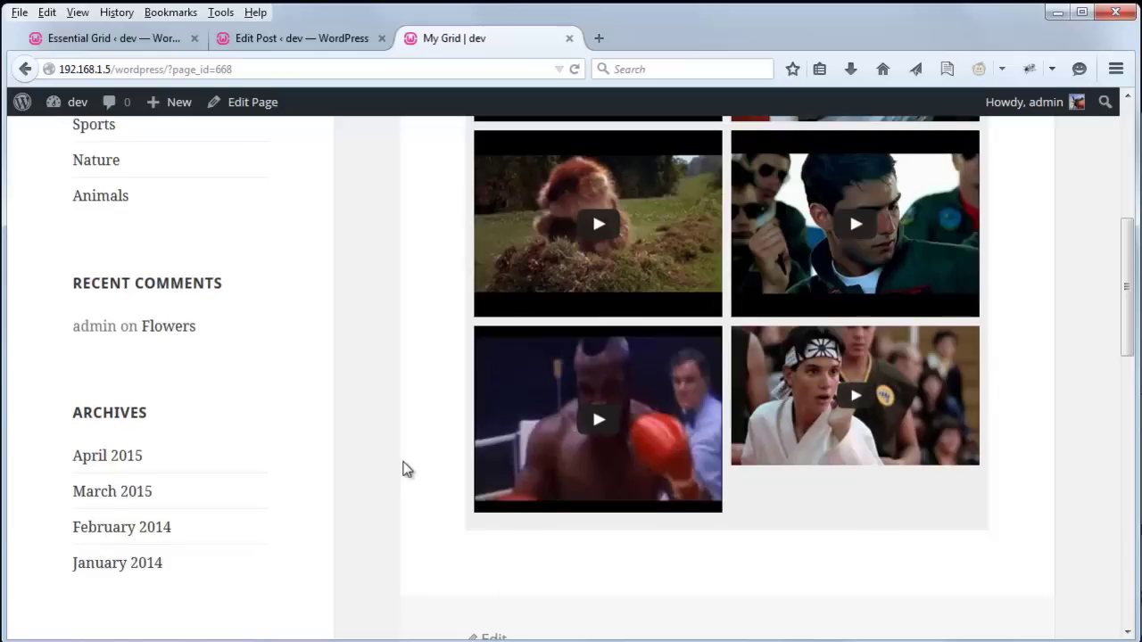
{"action": "scroll", "coordinate": [404, 473], "scroll_direction": "up", "scroll_amount": 2}
{"action": "scroll", "coordinate": [821, 334], "scroll_direction": "up", "scroll_amount": 2}
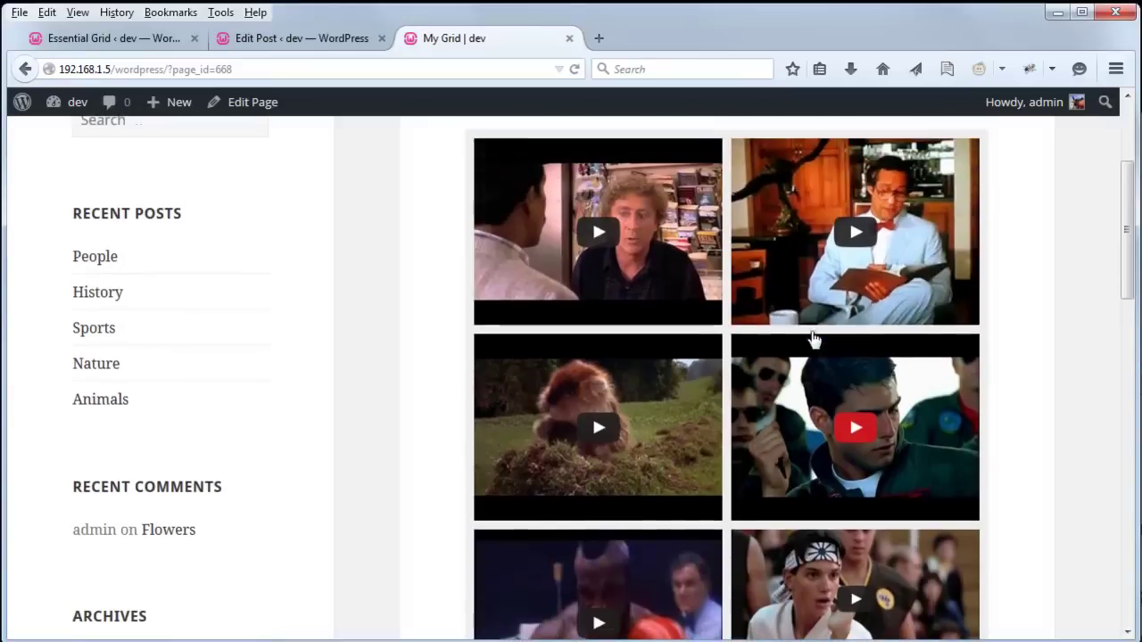
Review the video and frame ratio settings in the People post's Alternative Sources
{"action": "left_click", "coordinate": [297, 39]}
{"action": "scroll", "coordinate": [547, 373], "scroll_direction": "down", "scroll_amount": 10}
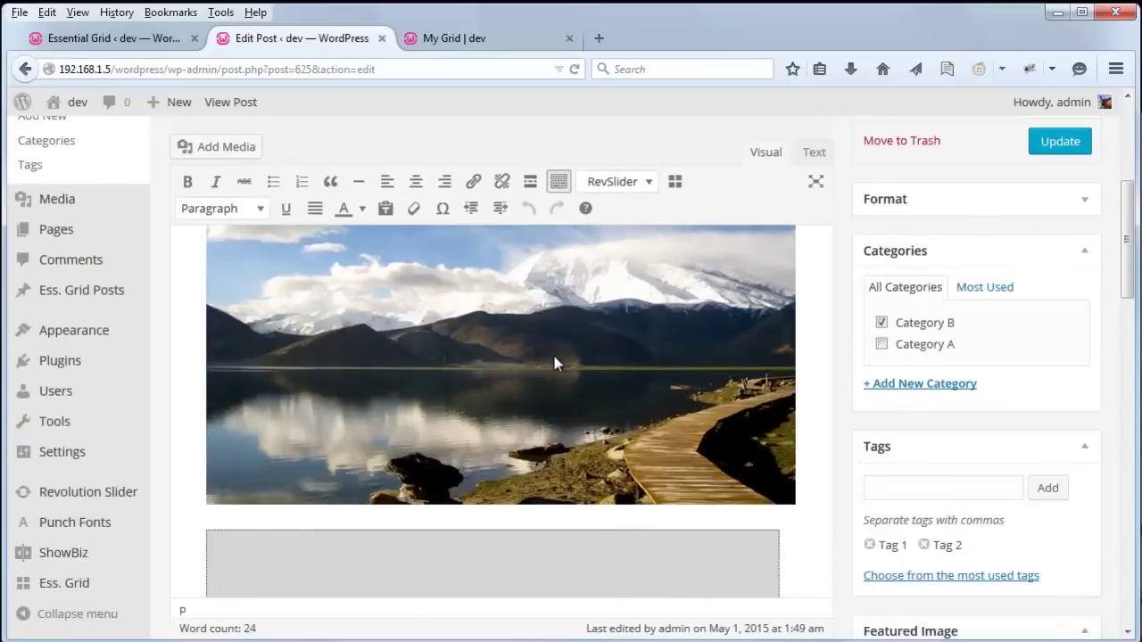
{"action": "scroll", "coordinate": [545, 373], "scroll_direction": "down", "scroll_amount": 5}
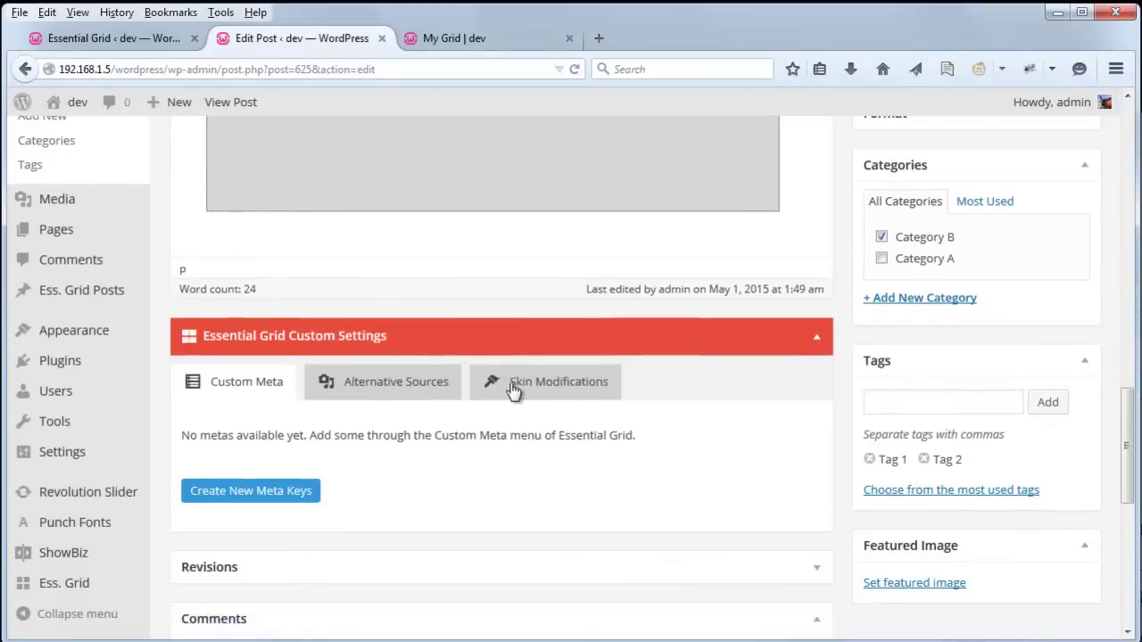
{"action": "left_click", "coordinate": [381, 356]}
{"action": "scroll", "coordinate": [638, 444], "scroll_direction": "down", "scroll_amount": 3}
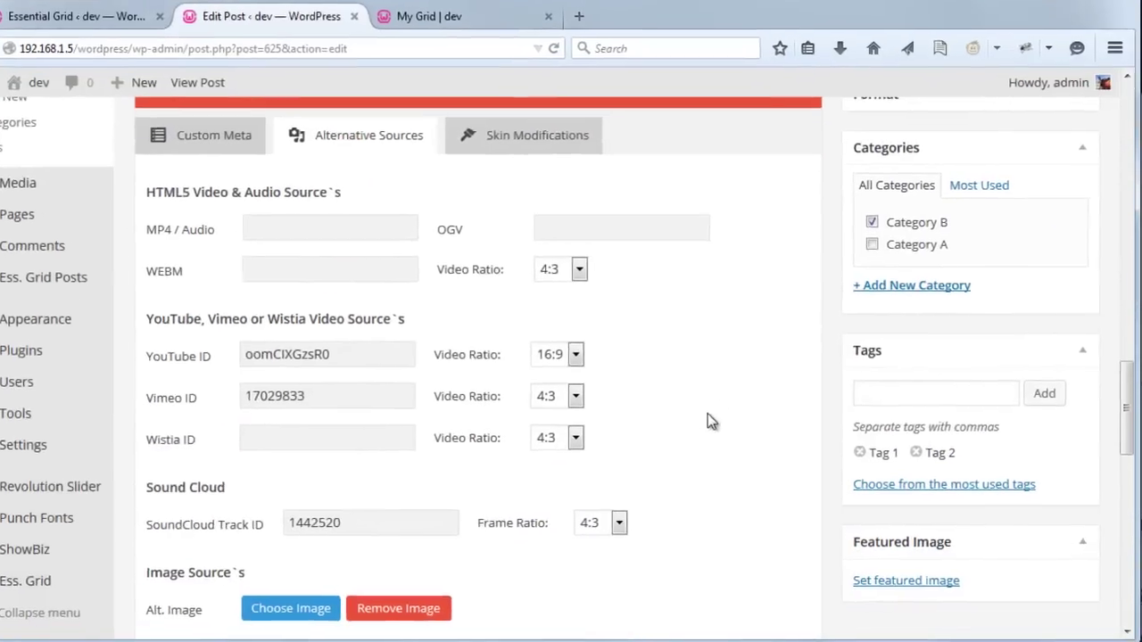
{"action": "scroll", "coordinate": [676, 400], "scroll_direction": "up", "scroll_amount": 5}
Return to the Essential Grid settings and set the Grid Layout to Even
{"action": "scroll", "coordinate": [726, 423], "scroll_direction": "down", "scroll_amount": 4}
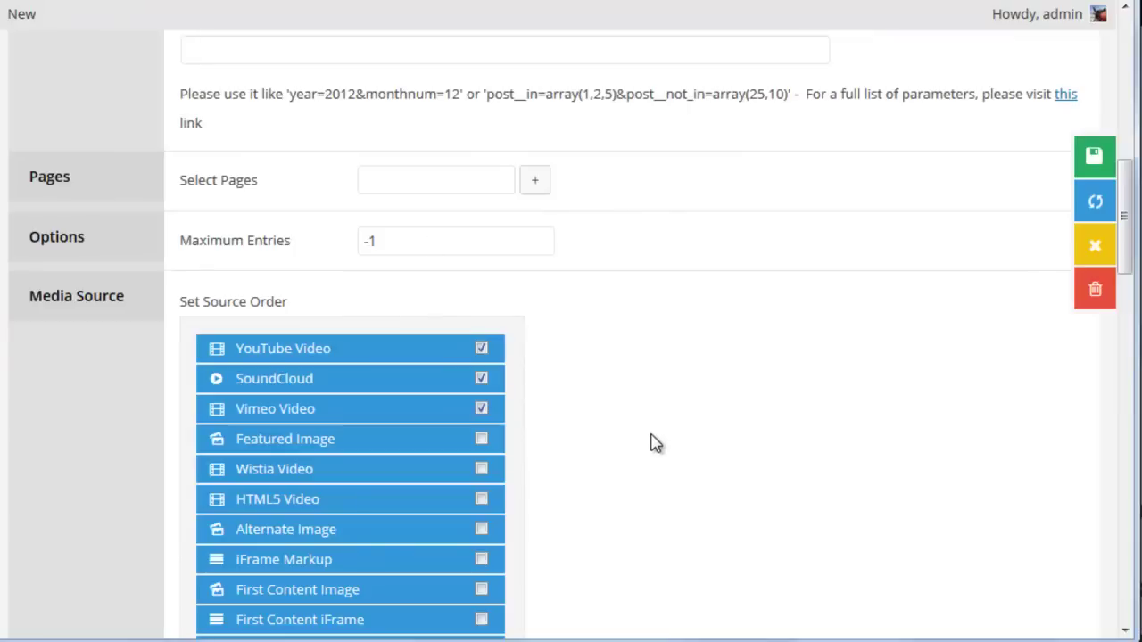
{"action": "scroll", "coordinate": [650, 440], "scroll_direction": "up", "scroll_amount": 8}
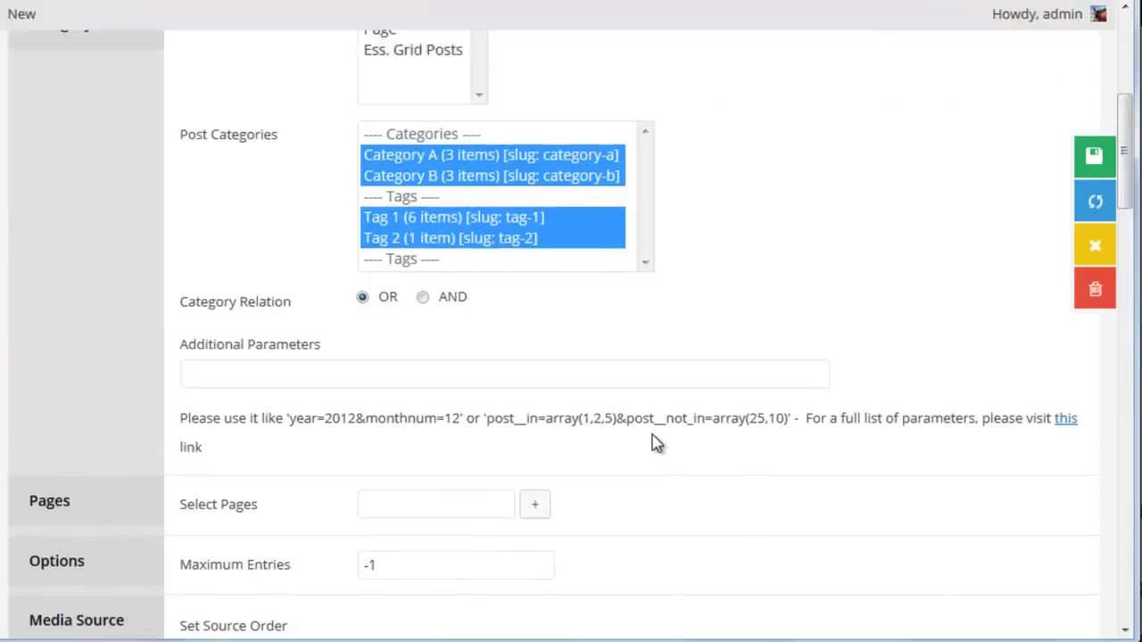
{"action": "left_click", "coordinate": [423, 217]}
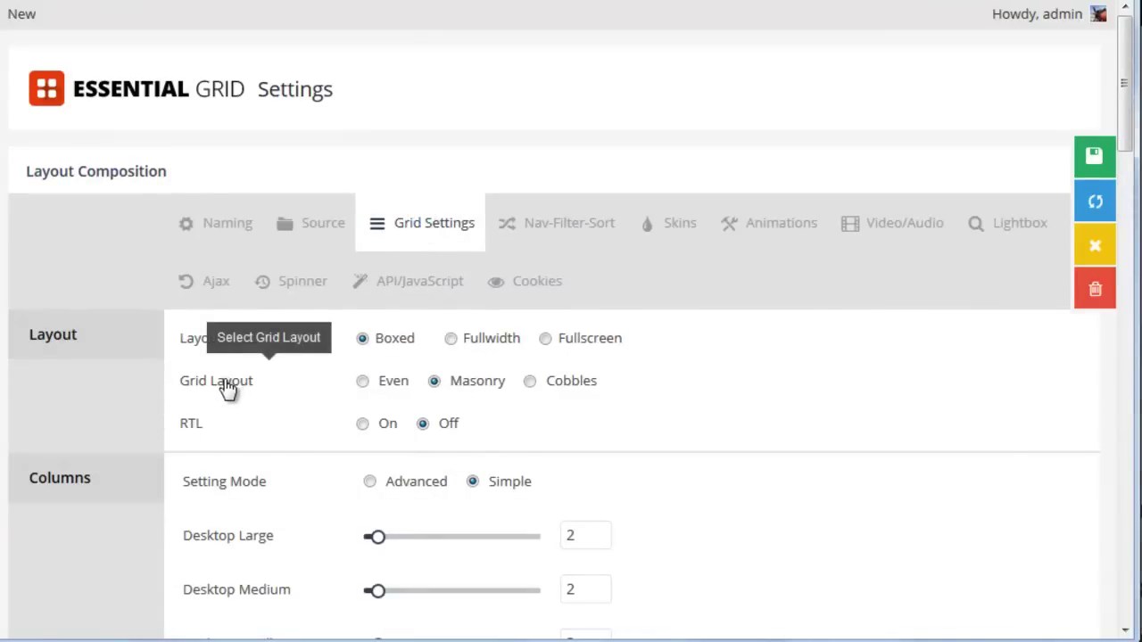
{"action": "left_click", "coordinate": [363, 384]}
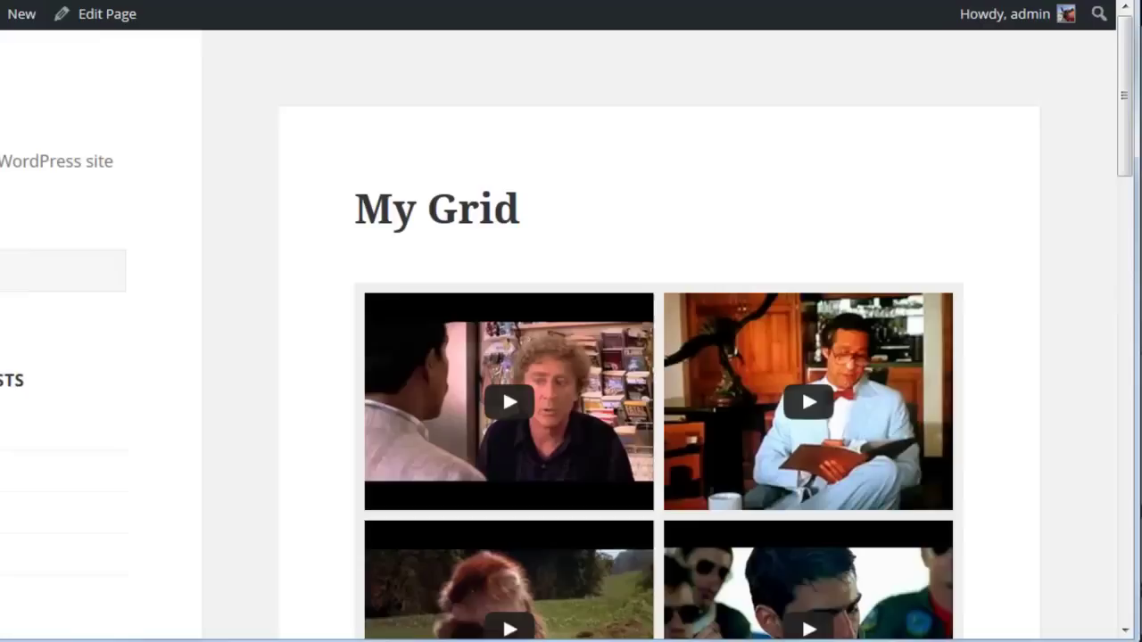
Examine the YouTube video items on the My Grid page from the first row to the last
{"action": "scroll", "coordinate": [264, 317], "scroll_direction": "down", "scroll_amount": 2}
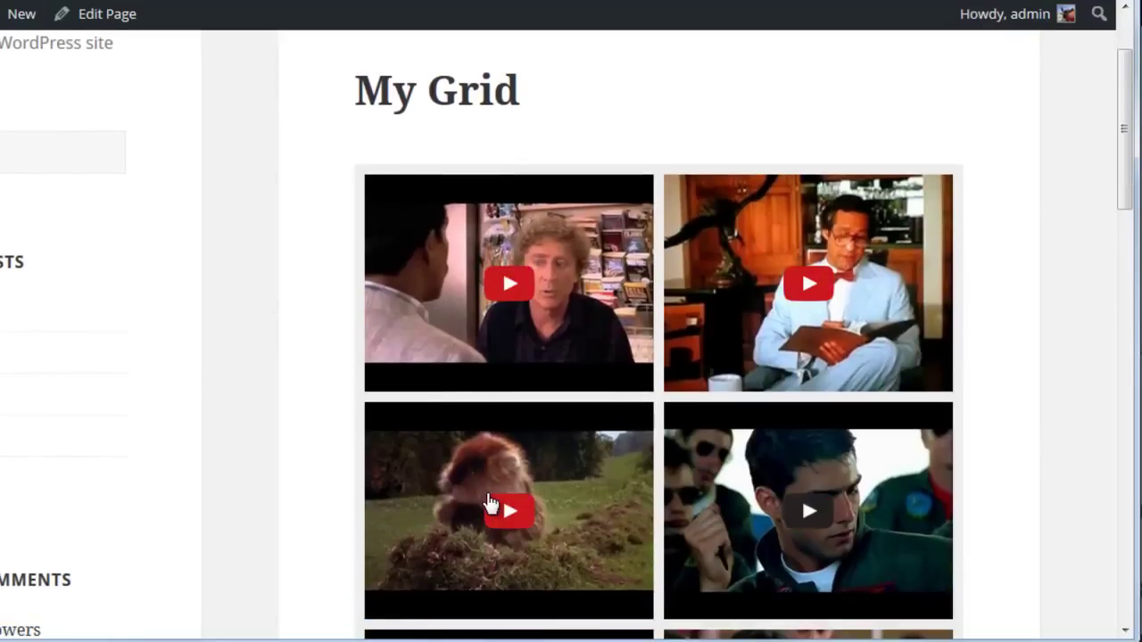
{"action": "scroll", "coordinate": [299, 429], "scroll_direction": "down", "scroll_amount": 2}
{"action": "scroll", "coordinate": [300, 428], "scroll_direction": "down", "scroll_amount": 2}
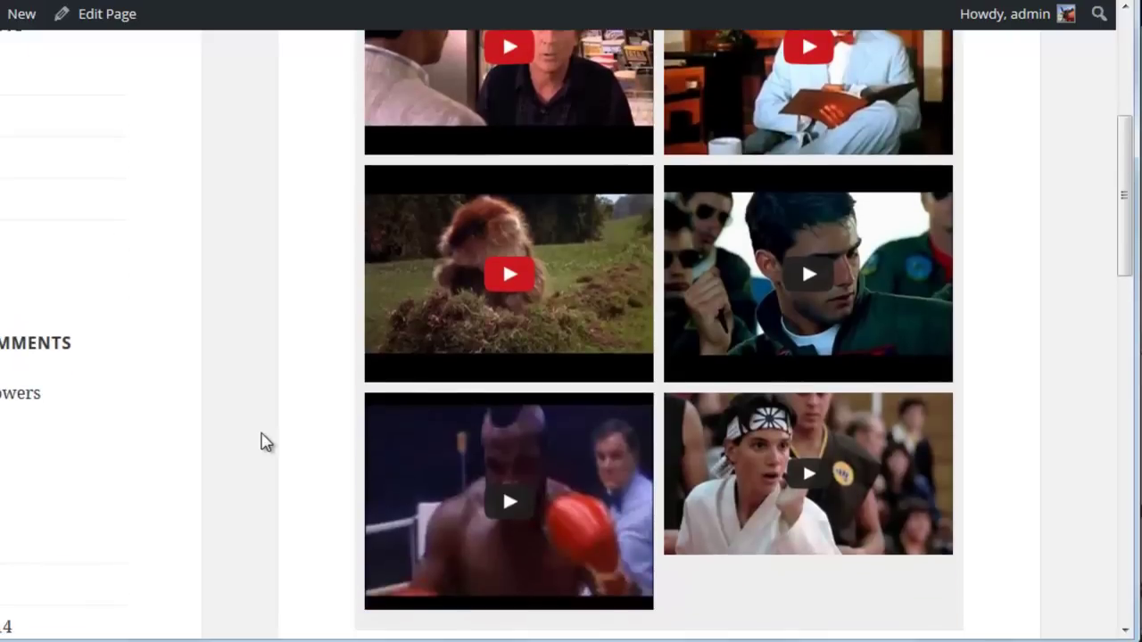
{"action": "scroll", "coordinate": [281, 444], "scroll_direction": "up", "scroll_amount": 4}
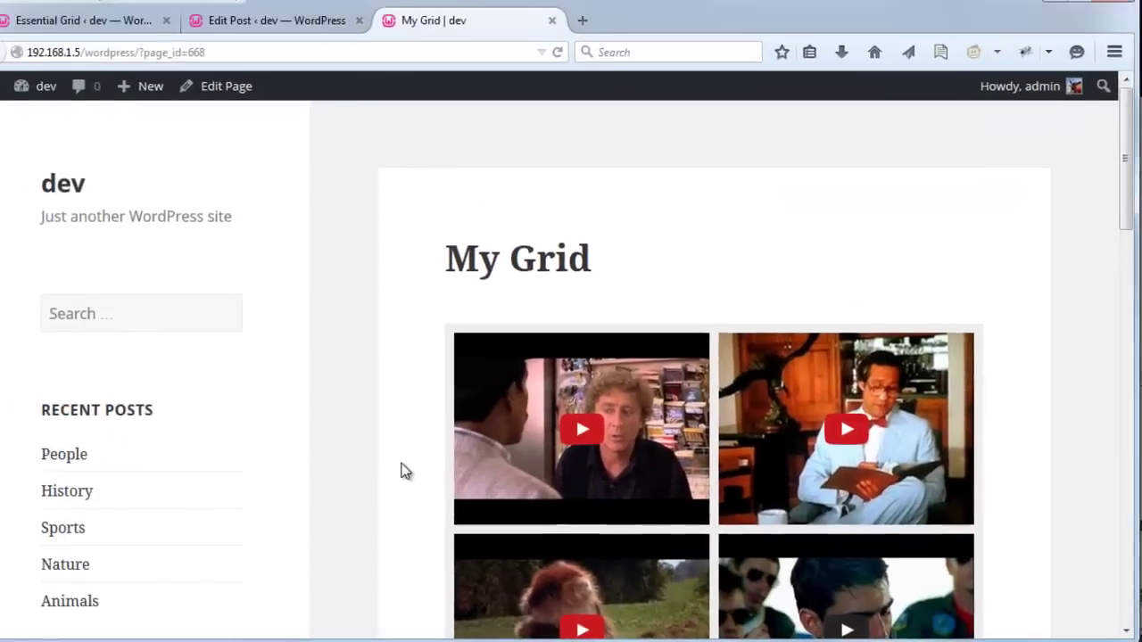
{"action": "scroll", "coordinate": [303, 441], "scroll_direction": "down", "scroll_amount": 2}
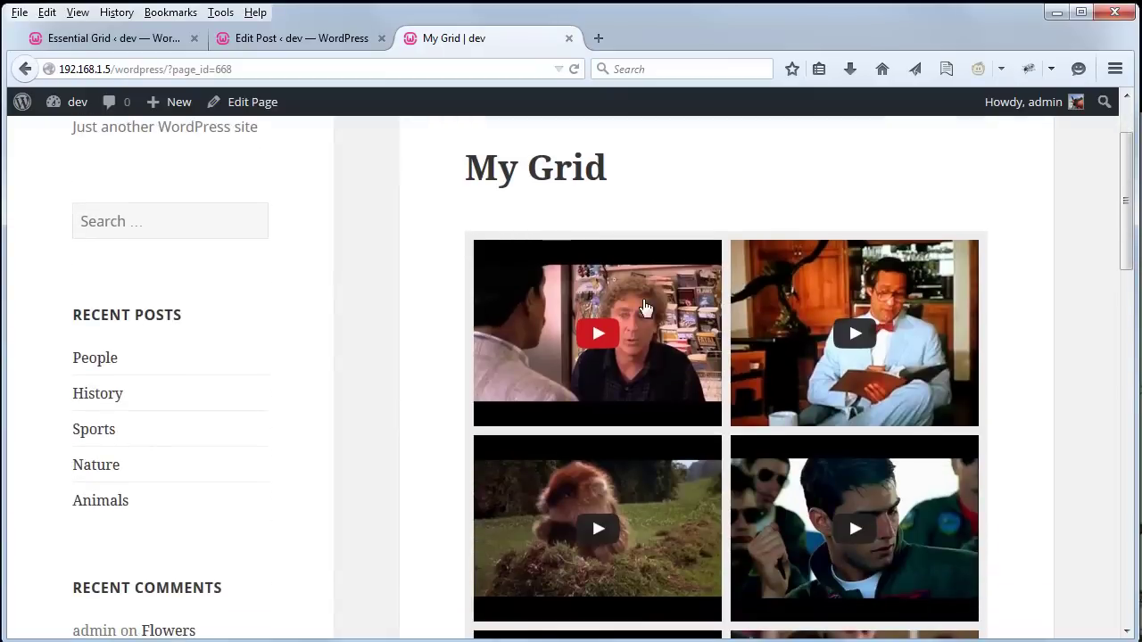
{"action": "scroll", "coordinate": [597, 509], "scroll_direction": "up", "scroll_amount": 2}
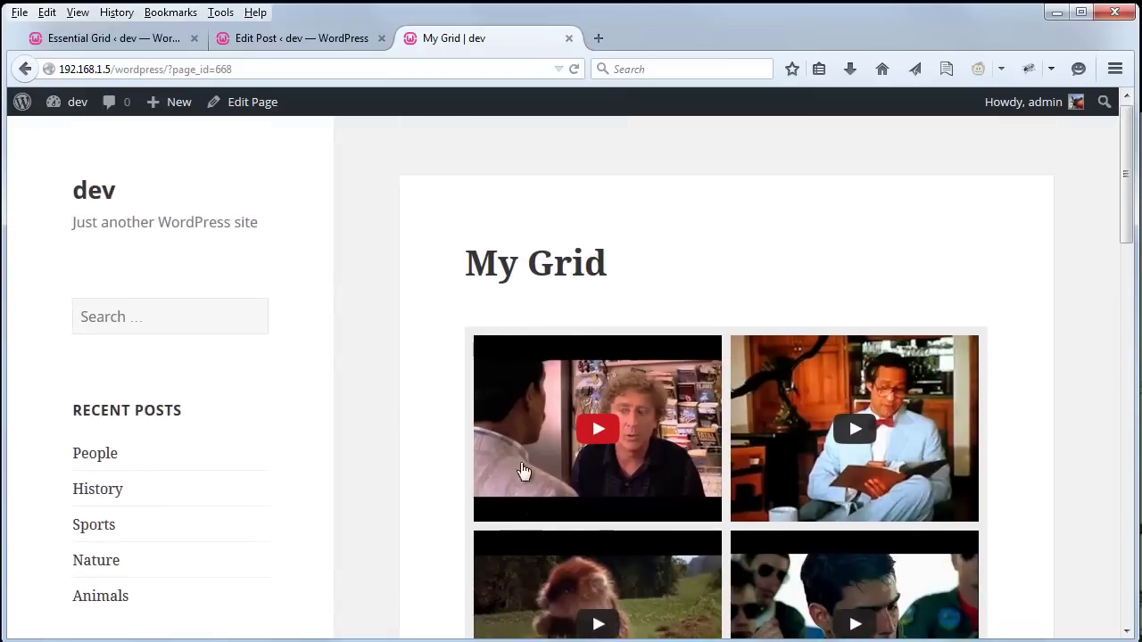
Return to the Essential Grid settings, filter the item skins by Masonry and select the Cleveland skin
{"action": "left_click", "coordinate": [103, 43]}
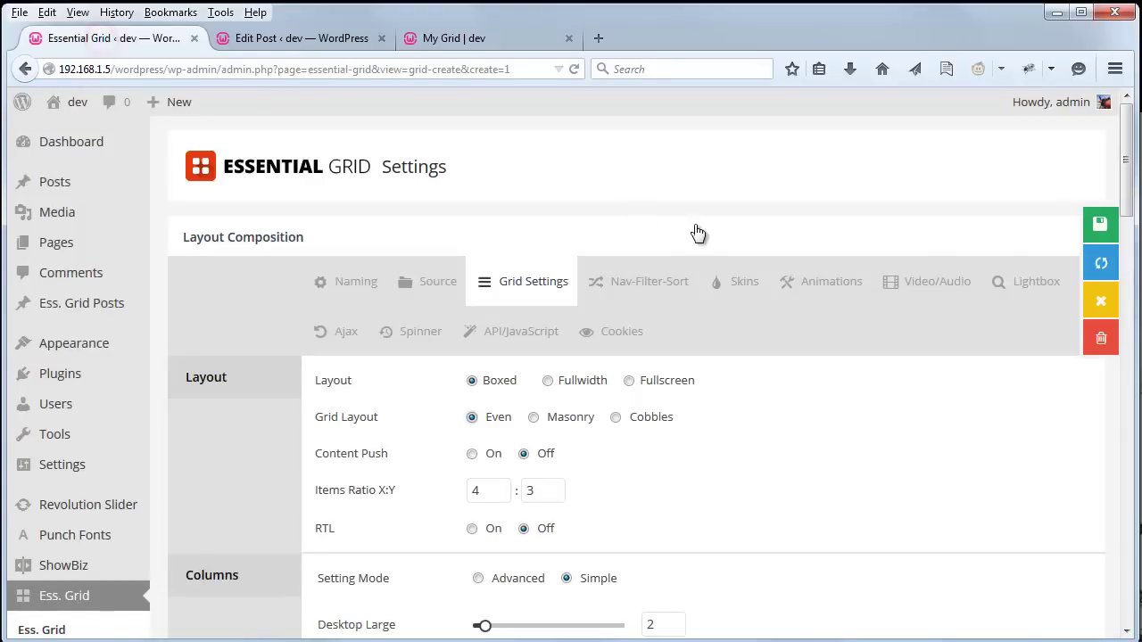
{"action": "left_click", "coordinate": [744, 283]}
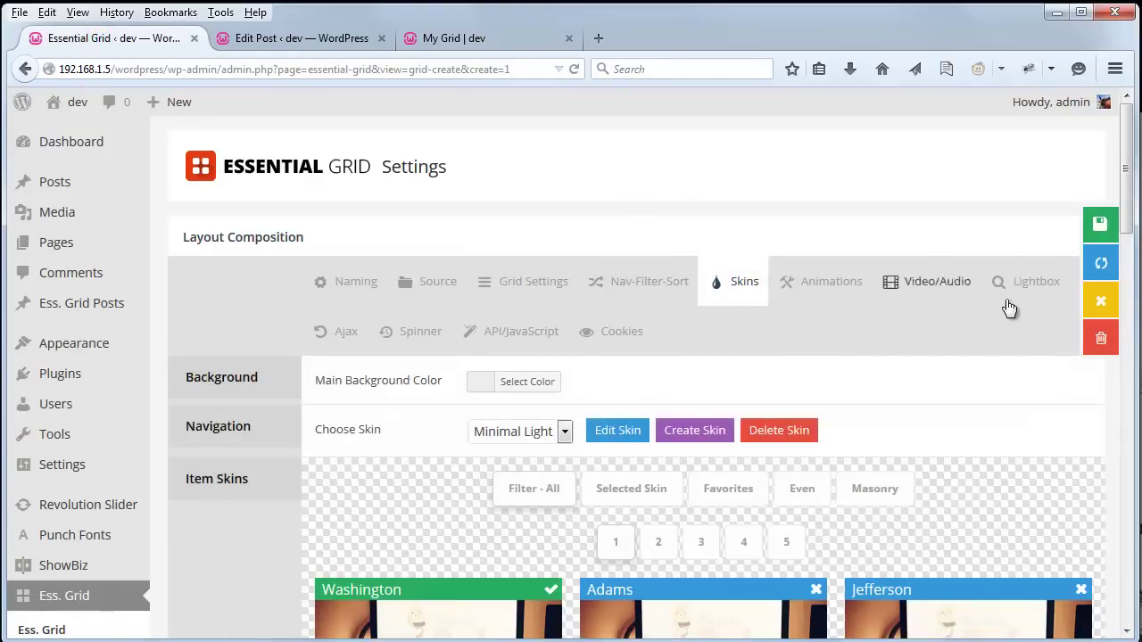
{"action": "scroll", "coordinate": [958, 298], "scroll_direction": "down", "scroll_amount": 4}
{"action": "left_click", "coordinate": [879, 290]}
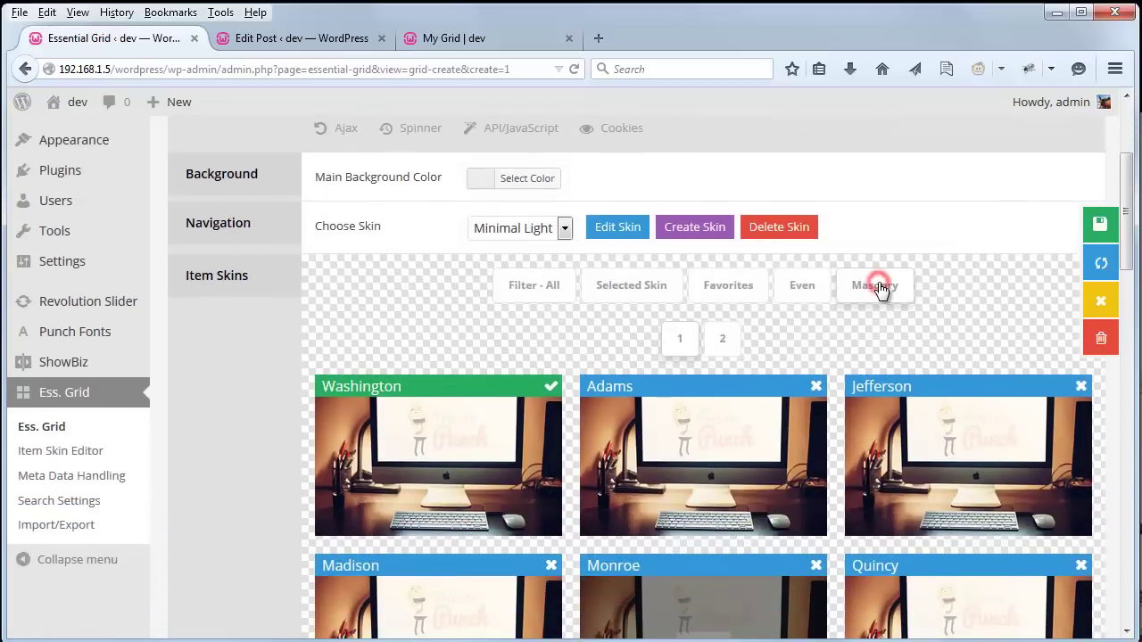
{"action": "scroll", "coordinate": [880, 290], "scroll_direction": "down", "scroll_amount": 2}
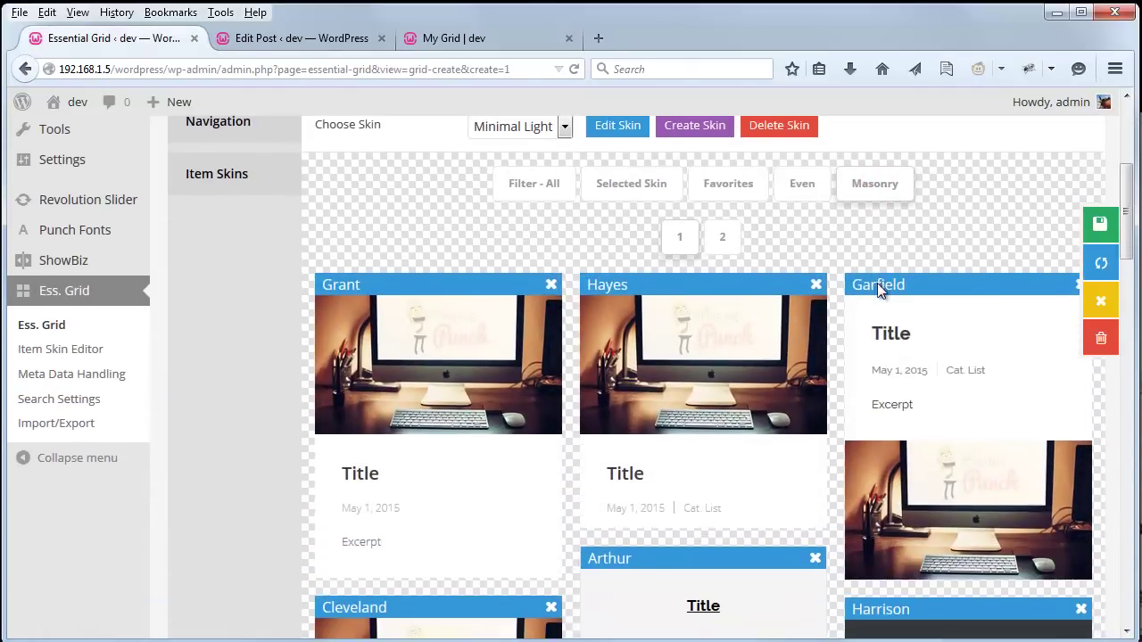
{"action": "scroll", "coordinate": [717, 294], "scroll_direction": "down", "scroll_amount": 6}
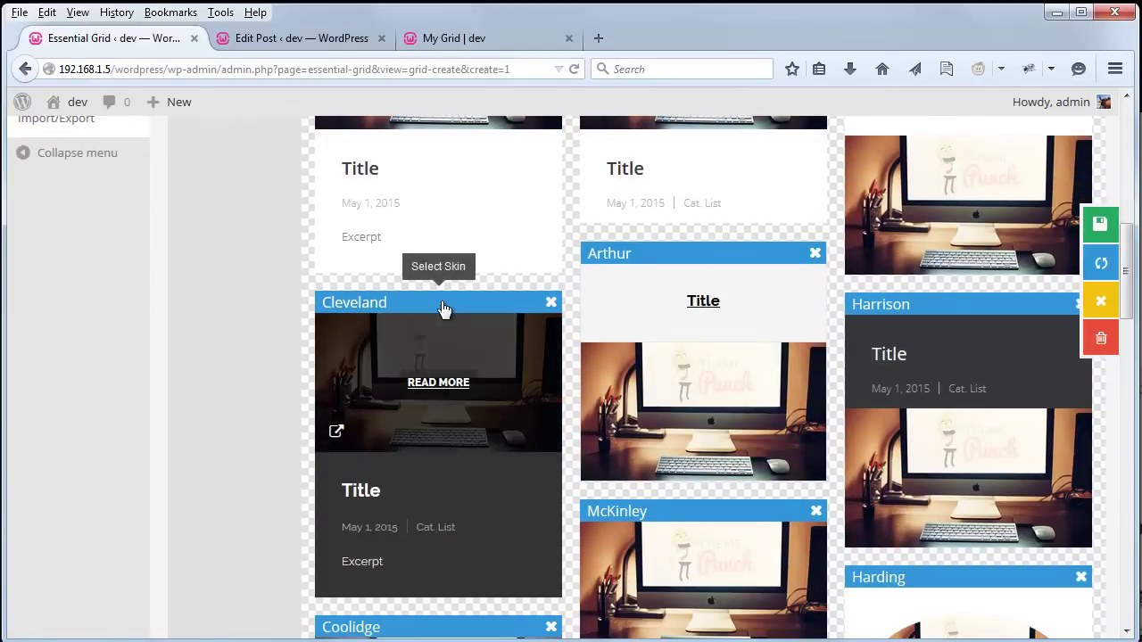
{"action": "left_click", "coordinate": [443, 305]}
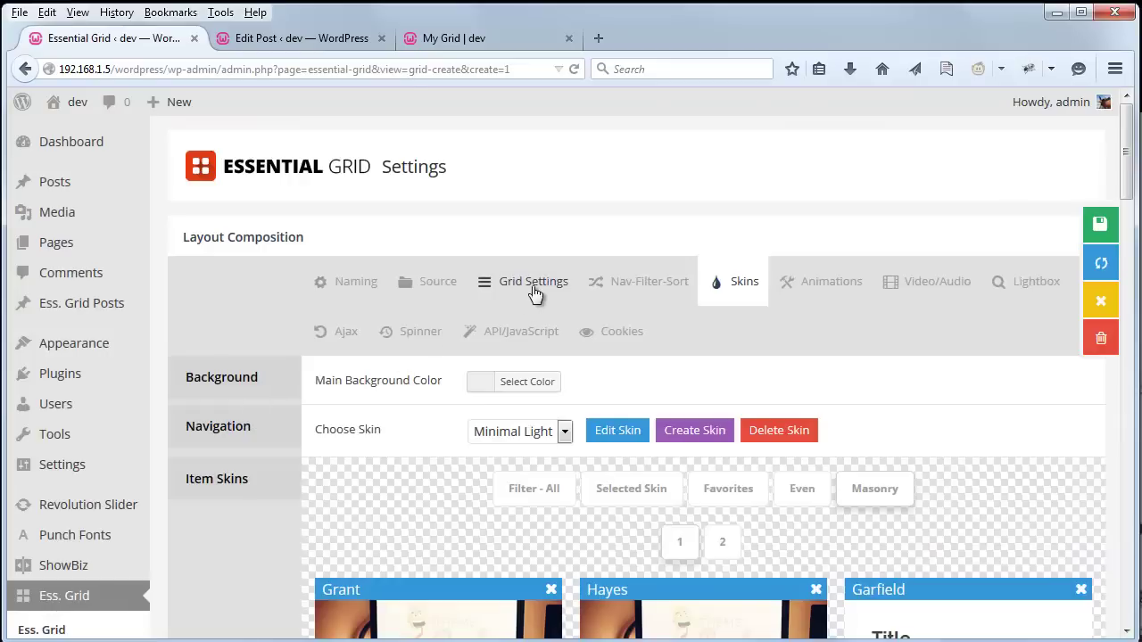
Set the Grid Layout to Masonry in the grid settings and save the grid
{"action": "left_click", "coordinate": [533, 286]}
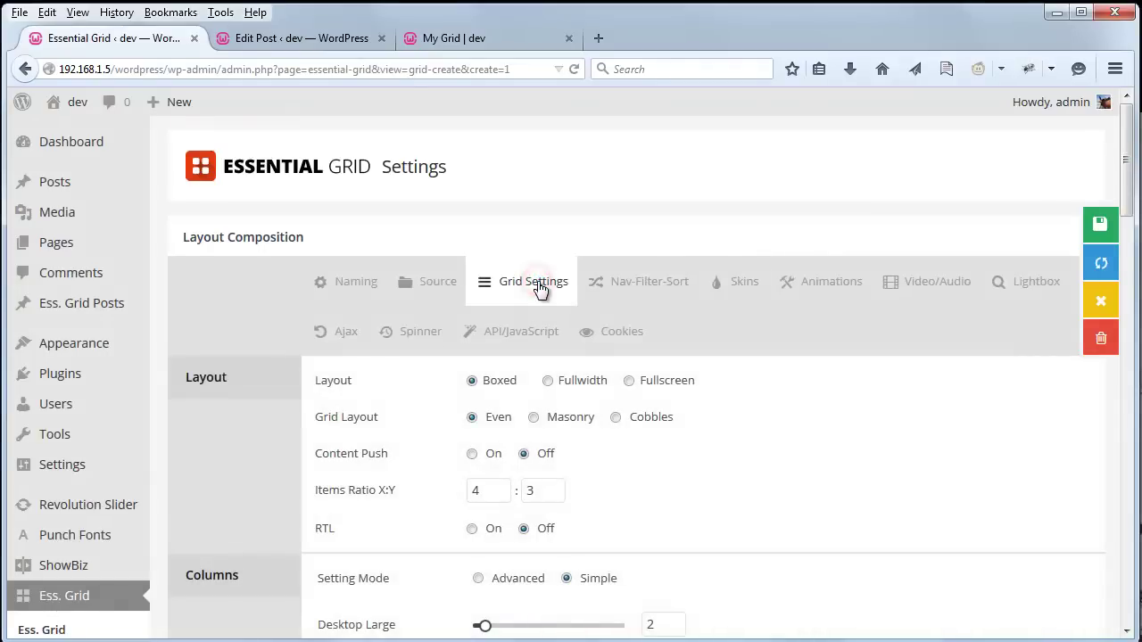
{"action": "left_click", "coordinate": [533, 417]}
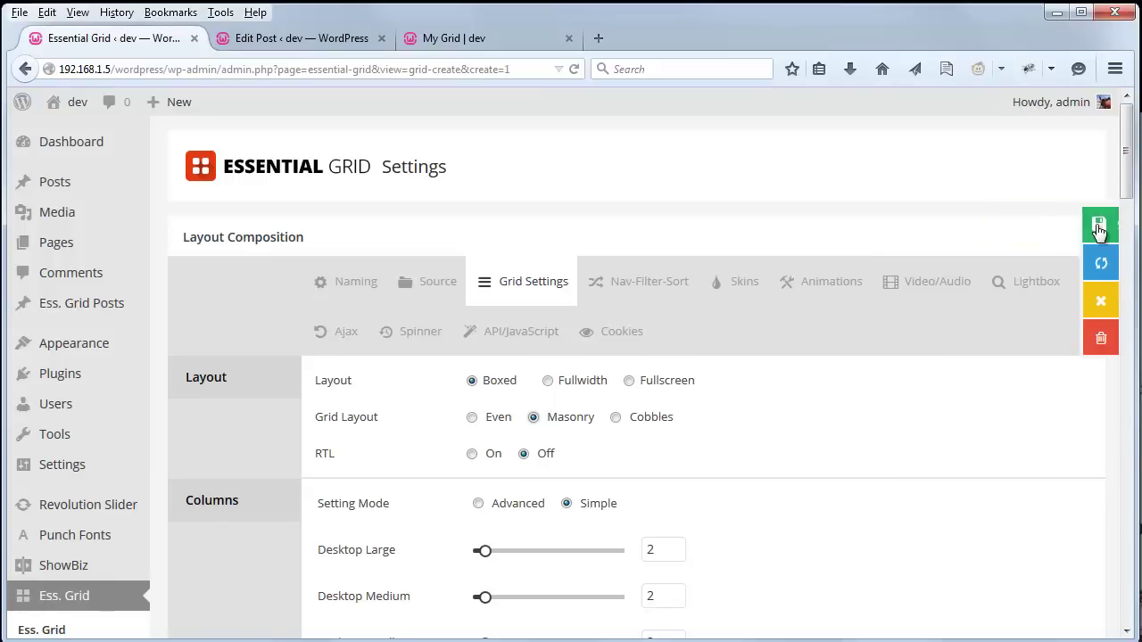
{"action": "left_click", "coordinate": [1101, 229]}
Reload the My Grid page and examine the media and text heights of the skinned items from the first row to the last
{"action": "left_click", "coordinate": [487, 37]}
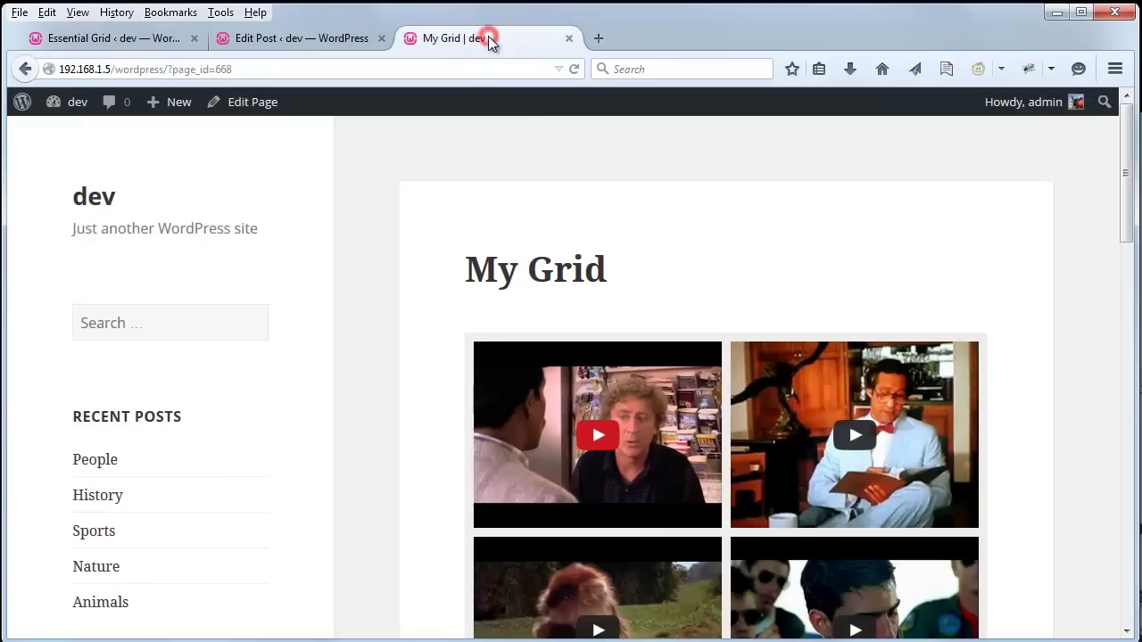
{"action": "left_click", "coordinate": [576, 69]}
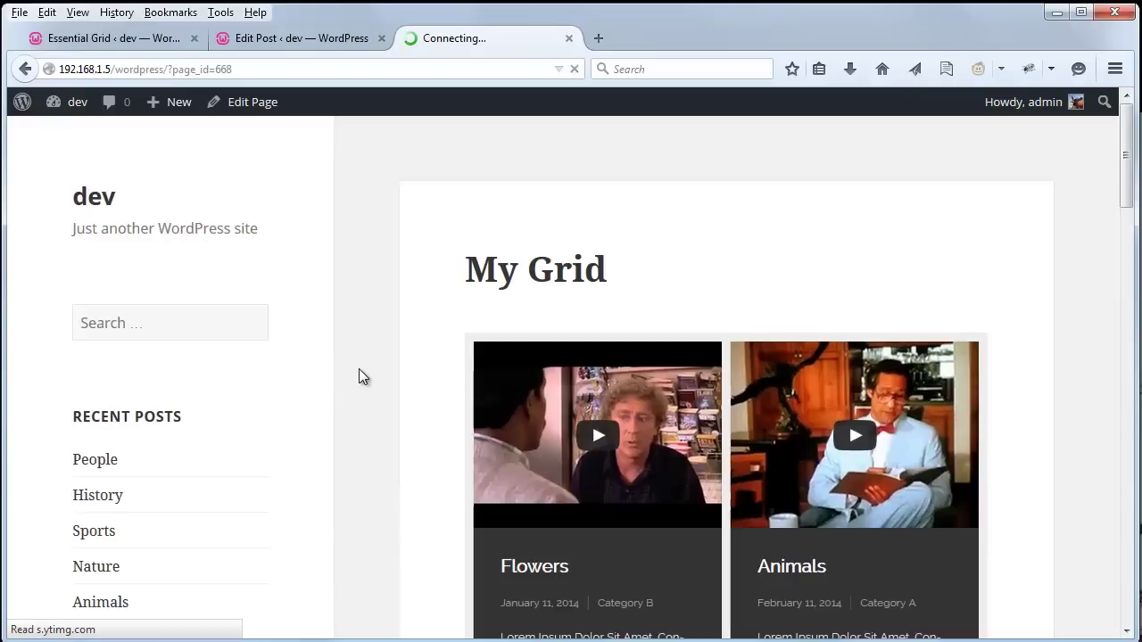
{"action": "scroll", "coordinate": [368, 365], "scroll_direction": "down", "scroll_amount": 3}
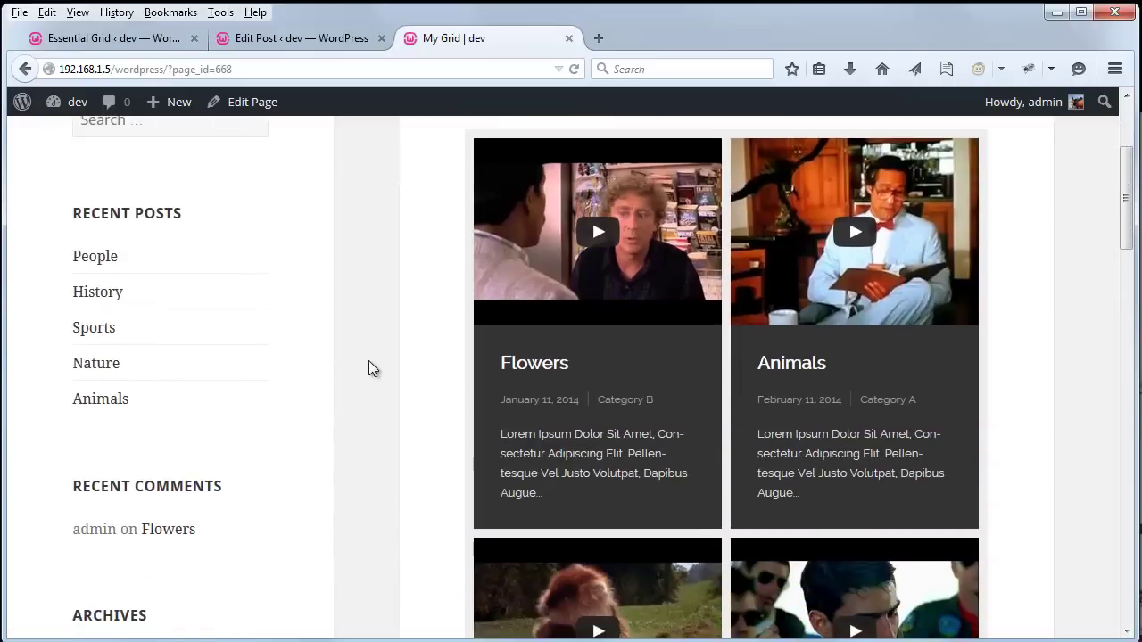
{"action": "scroll", "coordinate": [414, 386], "scroll_direction": "down", "scroll_amount": 5}
{"action": "scroll", "coordinate": [417, 388], "scroll_direction": "down", "scroll_amount": 8}
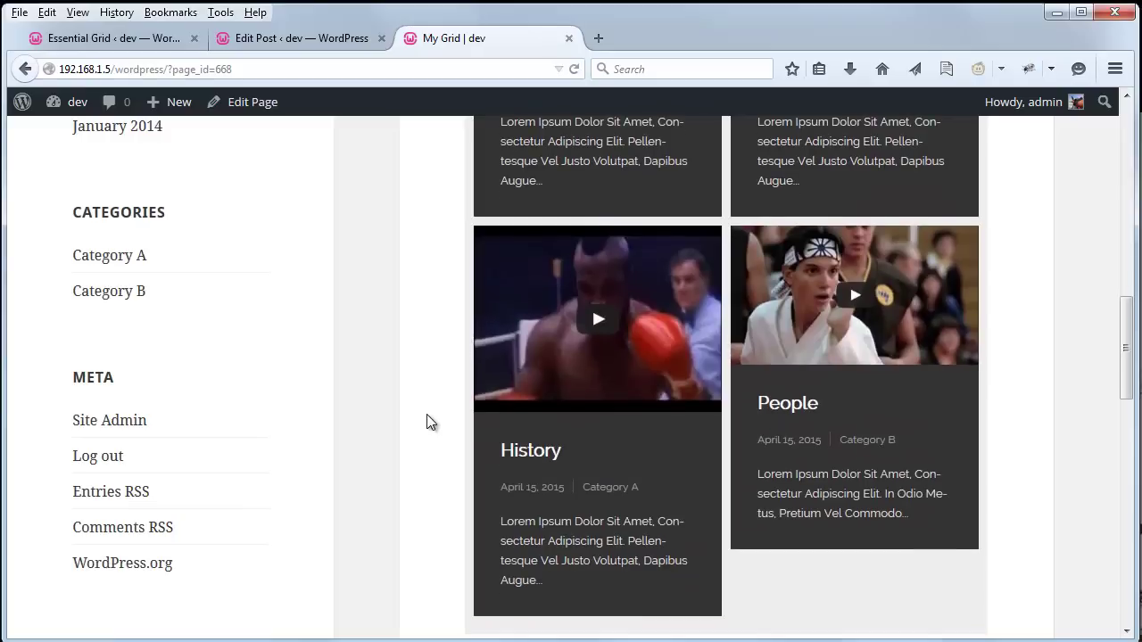
{"action": "scroll", "coordinate": [427, 421], "scroll_direction": "up", "scroll_amount": 15}
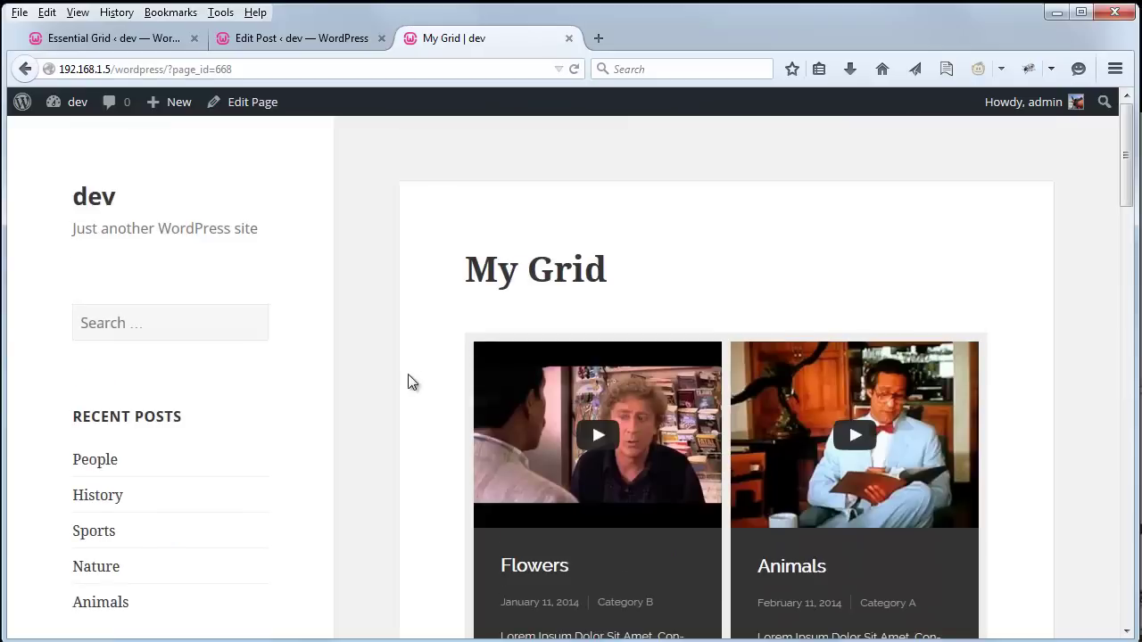
Switch back to the Essential Grid settings and set the Grid Layout to Even
{"action": "left_click", "coordinate": [112, 40]}
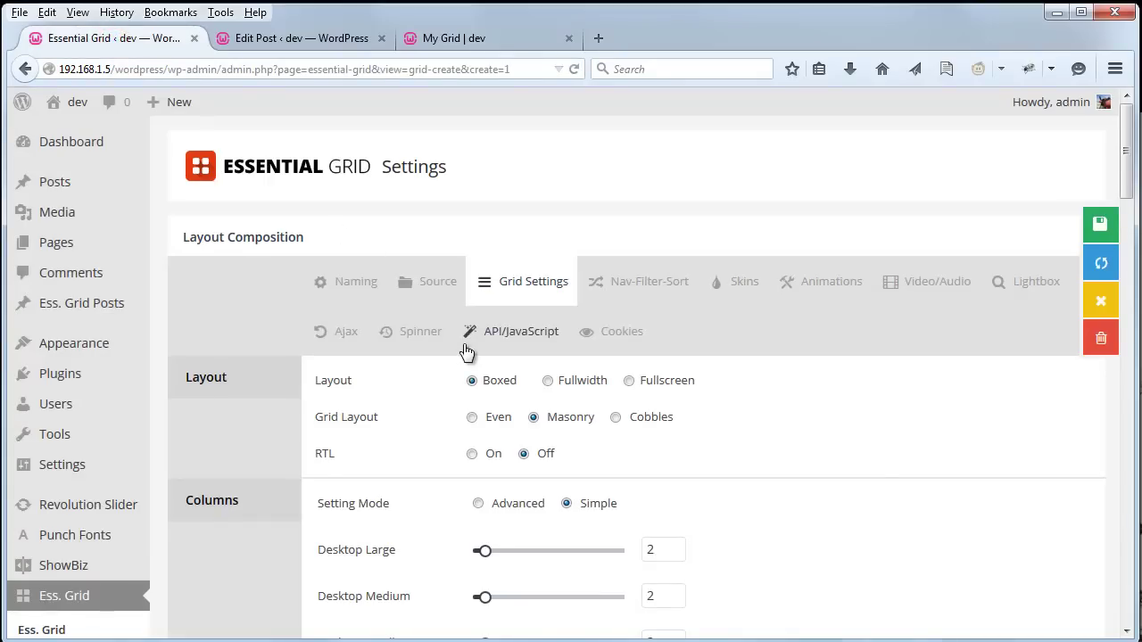
{"action": "left_click", "coordinate": [476, 418]}
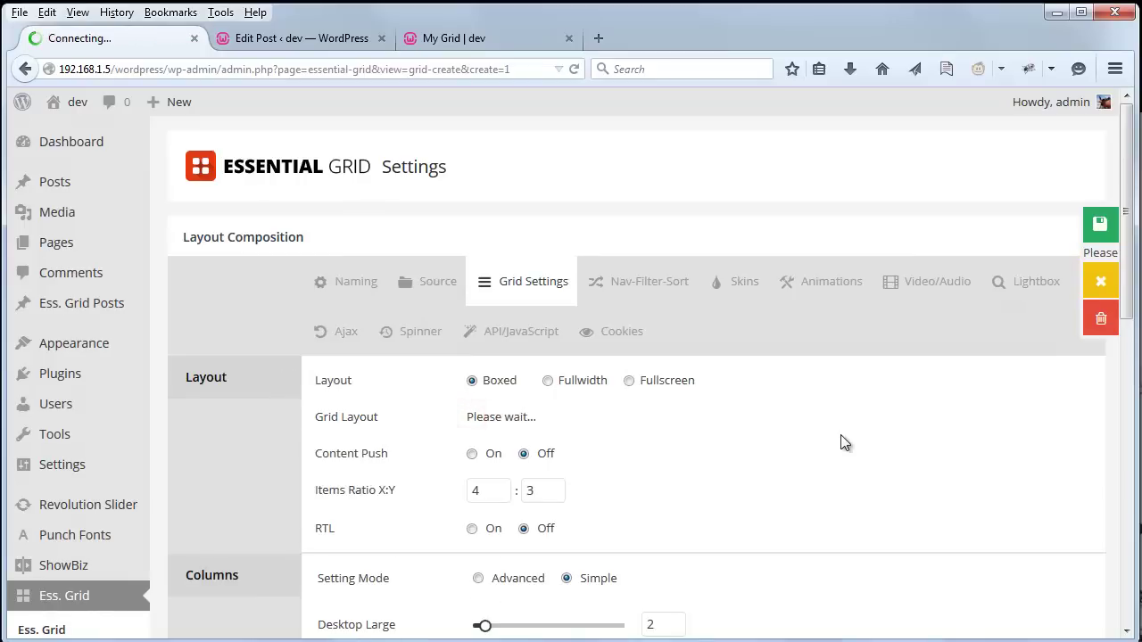
{"action": "scroll", "coordinate": [821, 442], "scroll_direction": "down", "scroll_amount": 10}
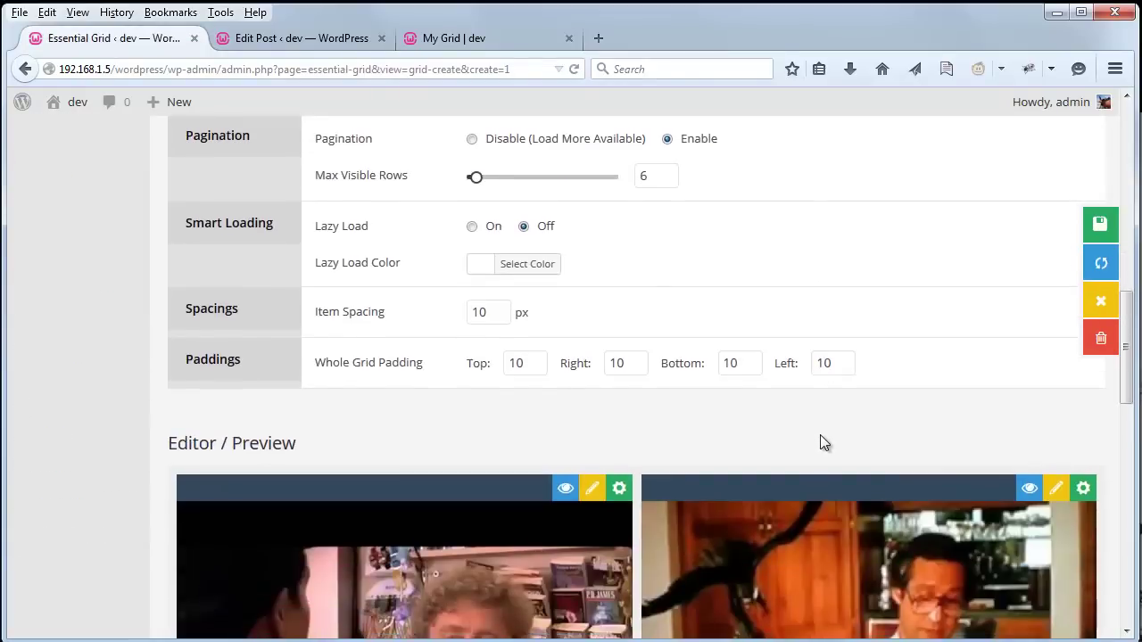
{"action": "scroll", "coordinate": [820, 441], "scroll_direction": "up", "scroll_amount": 10}
Enable First Content Image as a media source, move it above YouTube Video in the source order and save the grid
{"action": "left_click", "coordinate": [431, 179]}
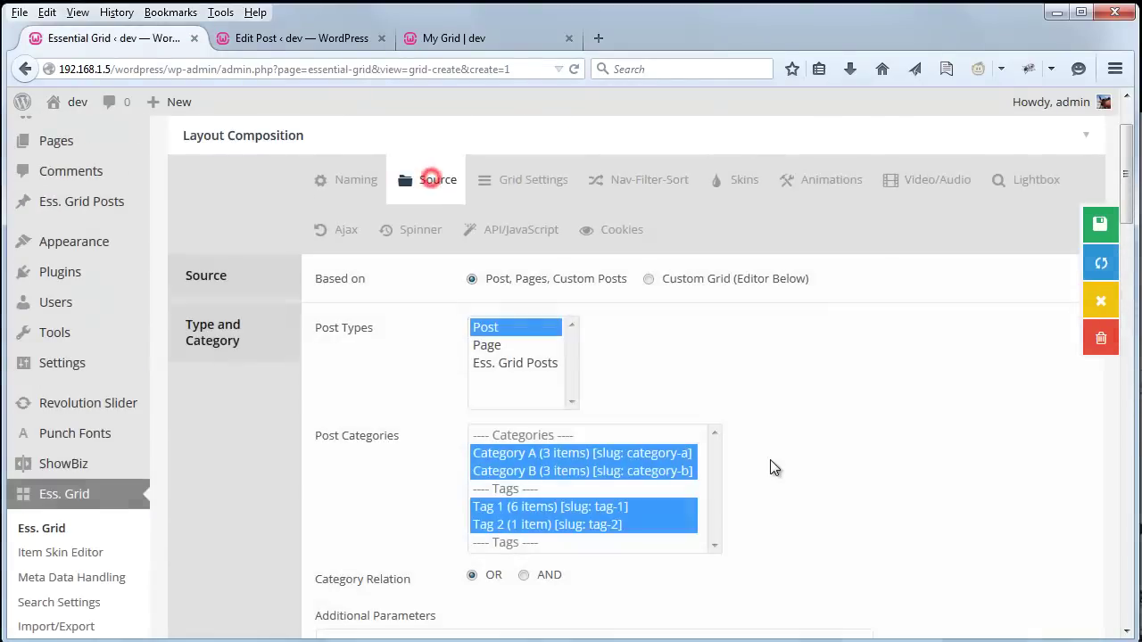
{"action": "scroll", "coordinate": [771, 455], "scroll_direction": "down", "scroll_amount": 6}
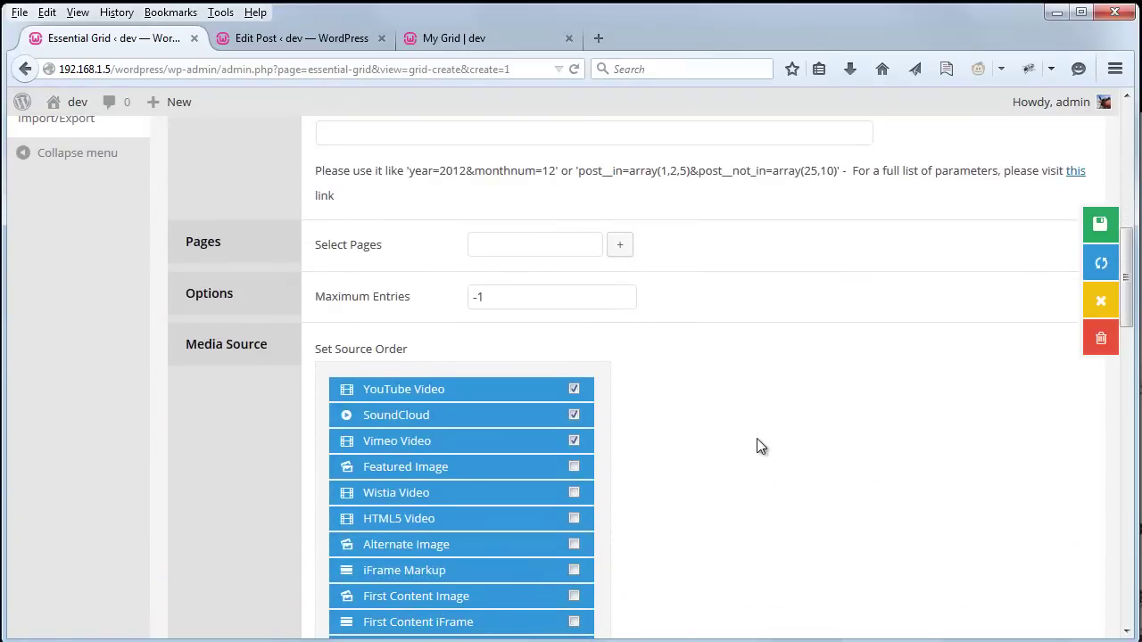
{"action": "scroll", "coordinate": [751, 472], "scroll_direction": "down", "scroll_amount": 2}
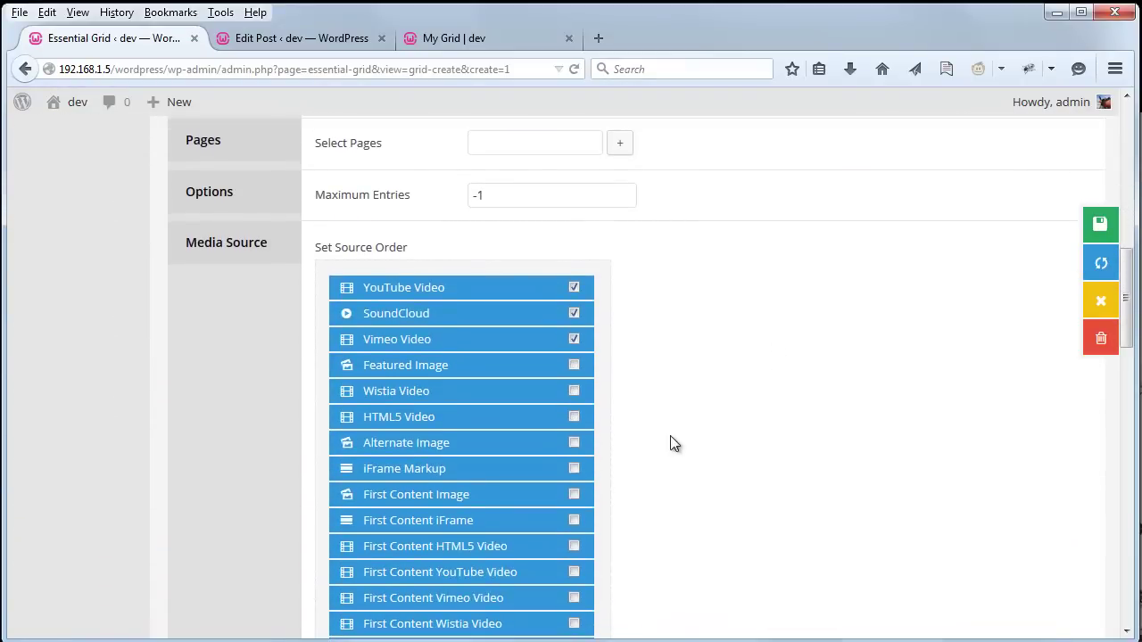
{"action": "left_click", "coordinate": [574, 495]}
{"action": "left_click_drag", "start_coordinate": [508, 494], "coordinate": [488, 234]}
{"action": "scroll", "coordinate": [785, 407], "scroll_direction": "up", "scroll_amount": 4}
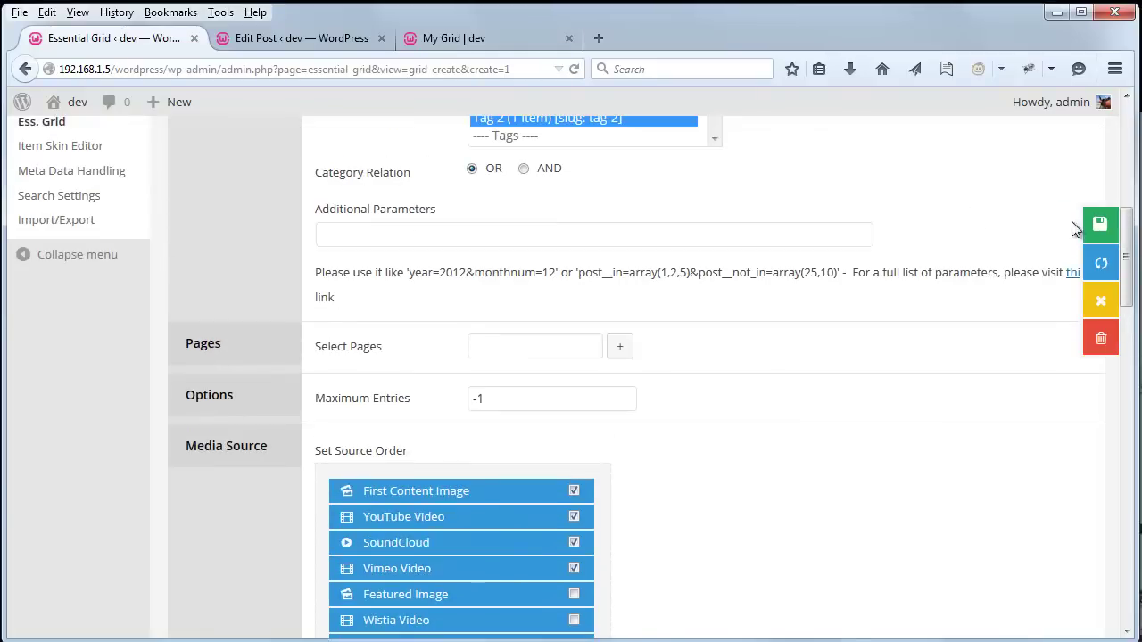
{"action": "left_click", "coordinate": [1084, 224]}
Review the First Content entries in the media source order and the image and video embedded in the People post's content
{"action": "scroll", "coordinate": [694, 461], "scroll_direction": "down", "scroll_amount": 1}
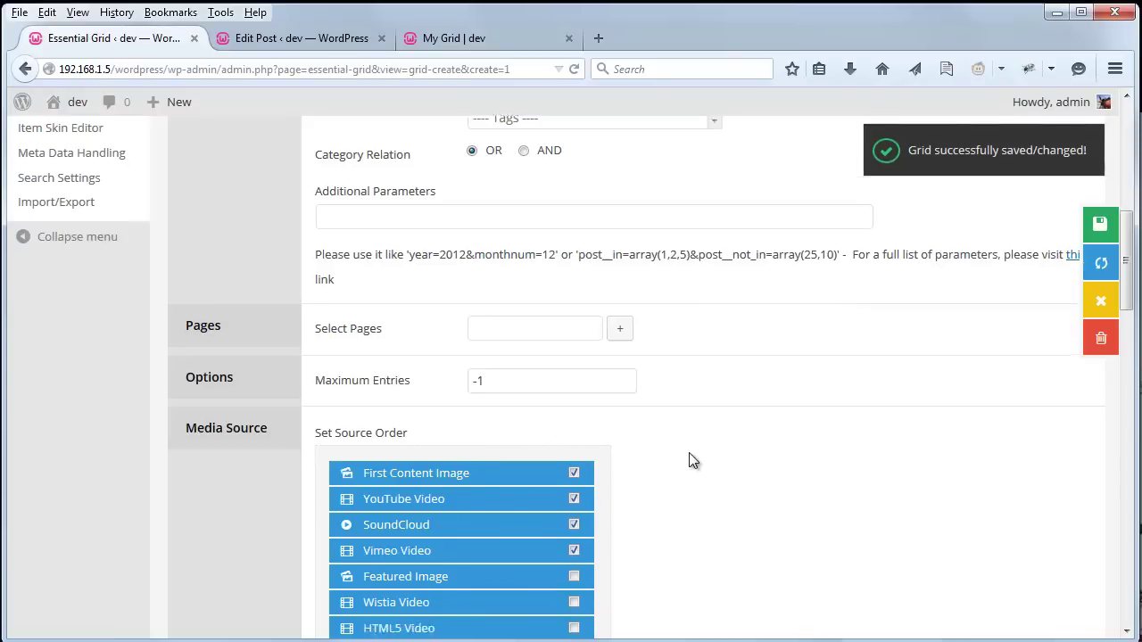
{"action": "scroll", "coordinate": [692, 459], "scroll_direction": "down", "scroll_amount": 5}
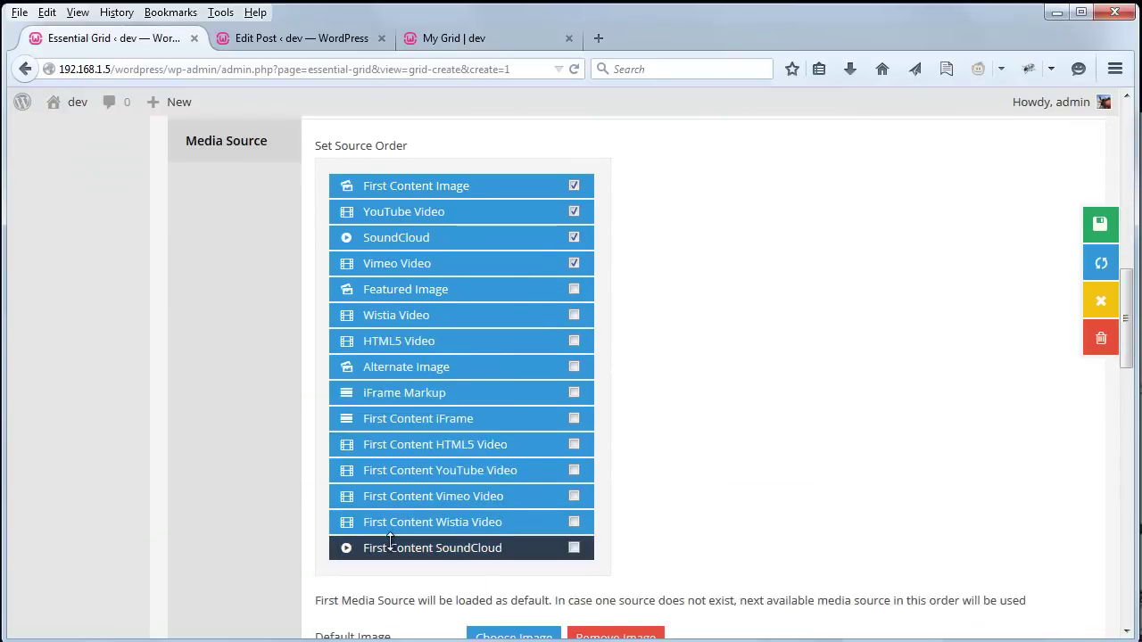
{"action": "scroll", "coordinate": [872, 438], "scroll_direction": "up", "scroll_amount": 4}
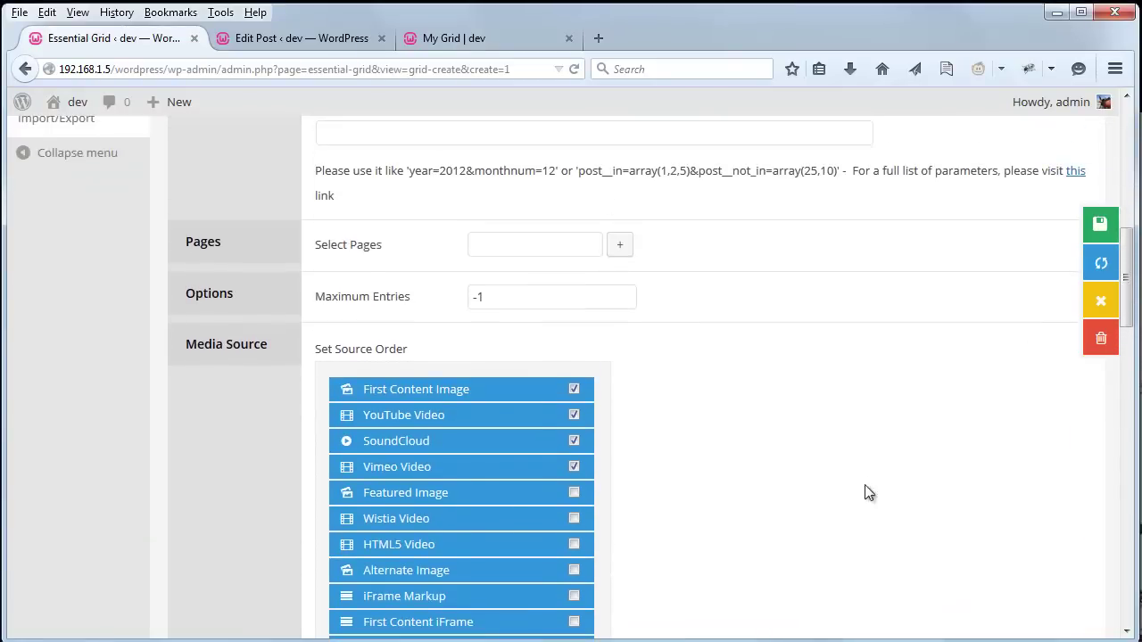
{"action": "left_click", "coordinate": [299, 38]}
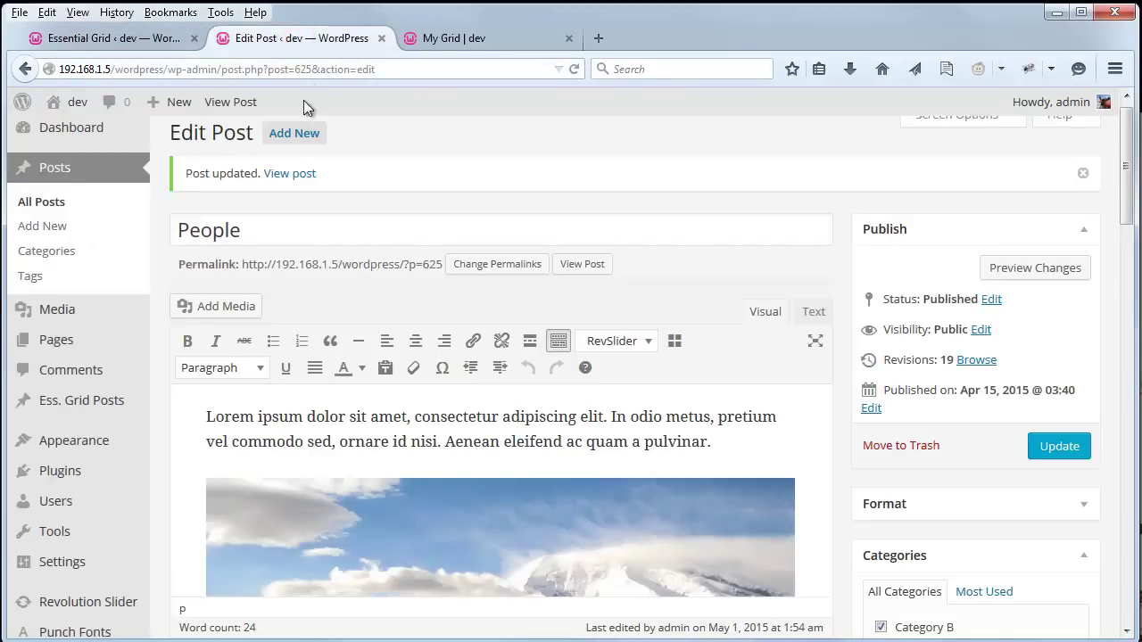
{"action": "scroll", "coordinate": [268, 417], "scroll_direction": "down", "scroll_amount": 4}
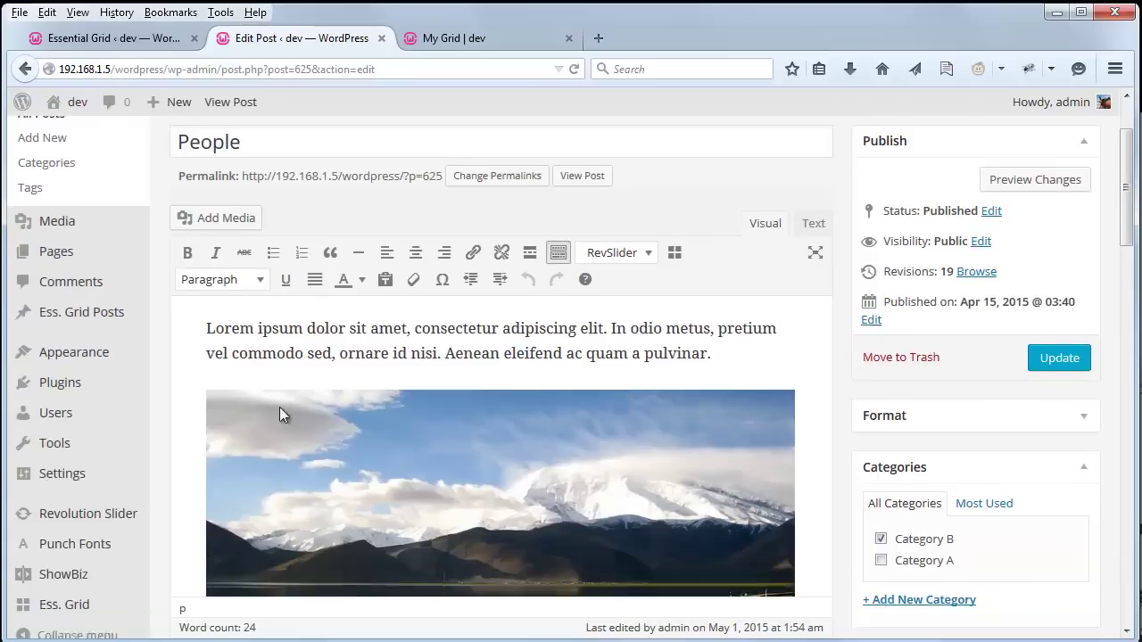
{"action": "scroll", "coordinate": [446, 435], "scroll_direction": "up", "scroll_amount": 4}
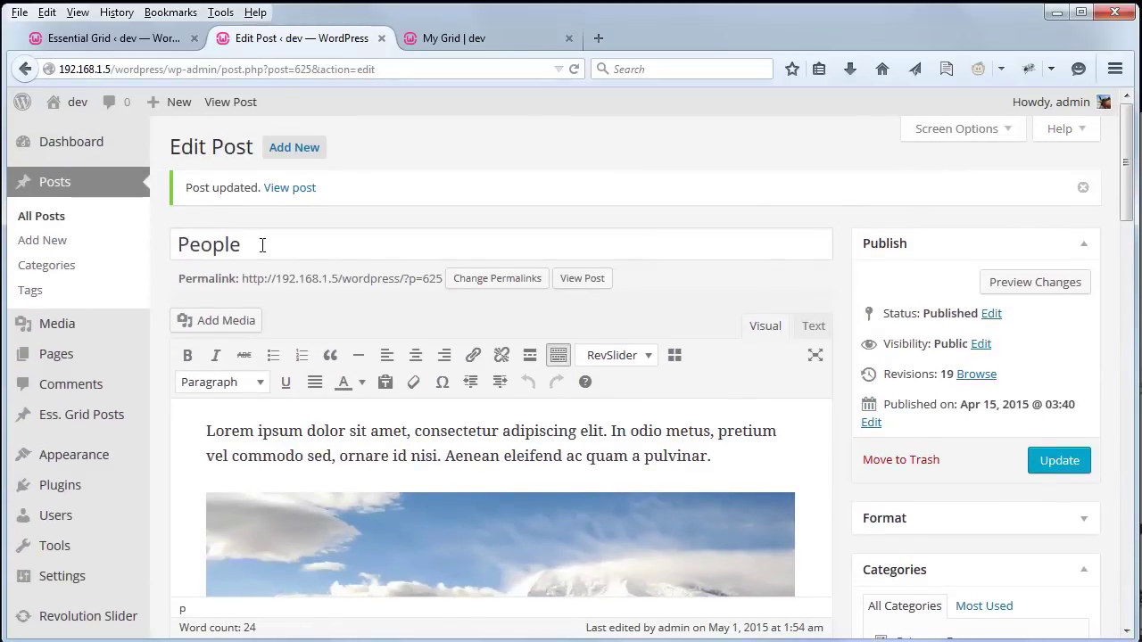
{"action": "scroll", "coordinate": [254, 269], "scroll_direction": "down", "scroll_amount": 2}
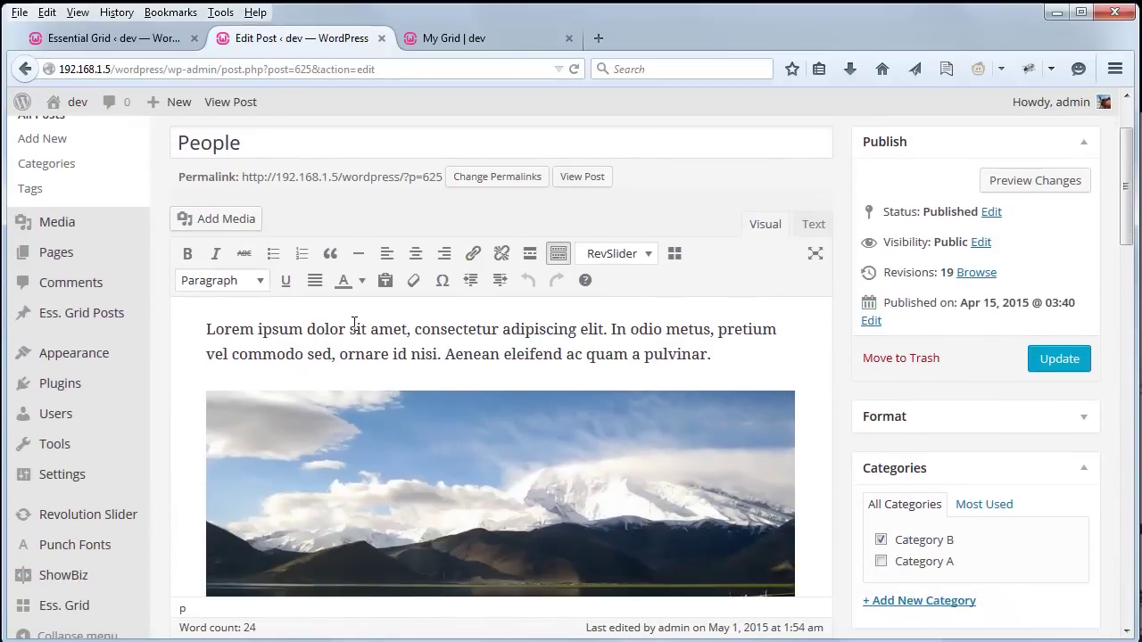
{"action": "scroll", "coordinate": [355, 323], "scroll_direction": "down", "scroll_amount": 6}
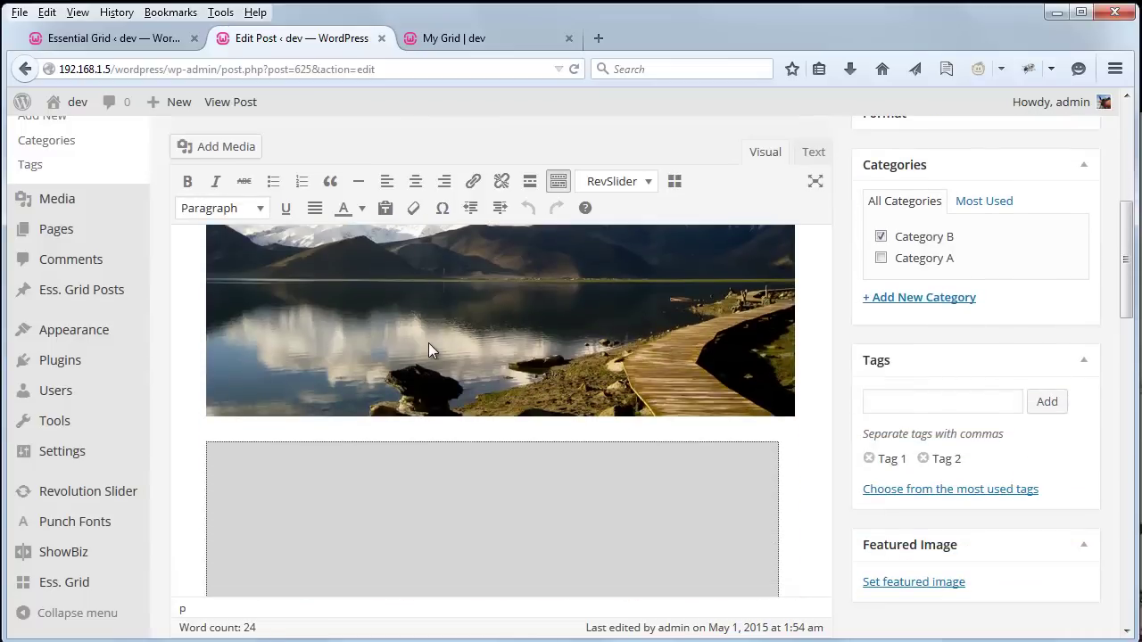
{"action": "scroll", "coordinate": [428, 343], "scroll_direction": "down", "scroll_amount": 5}
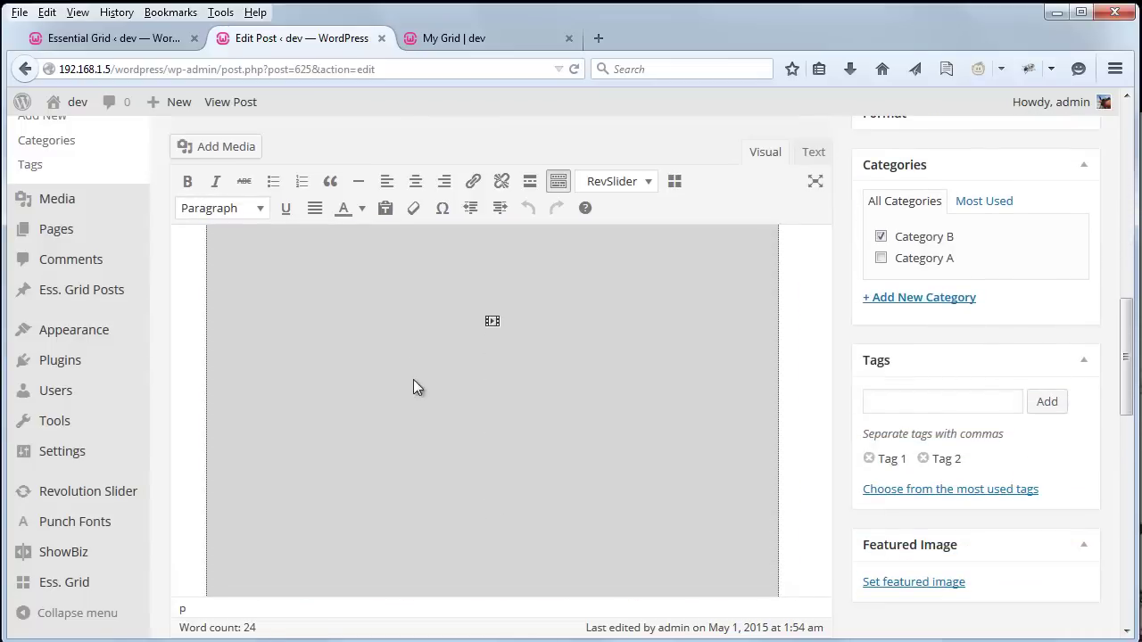
{"action": "scroll", "coordinate": [397, 403], "scroll_direction": "up", "scroll_amount": 3}
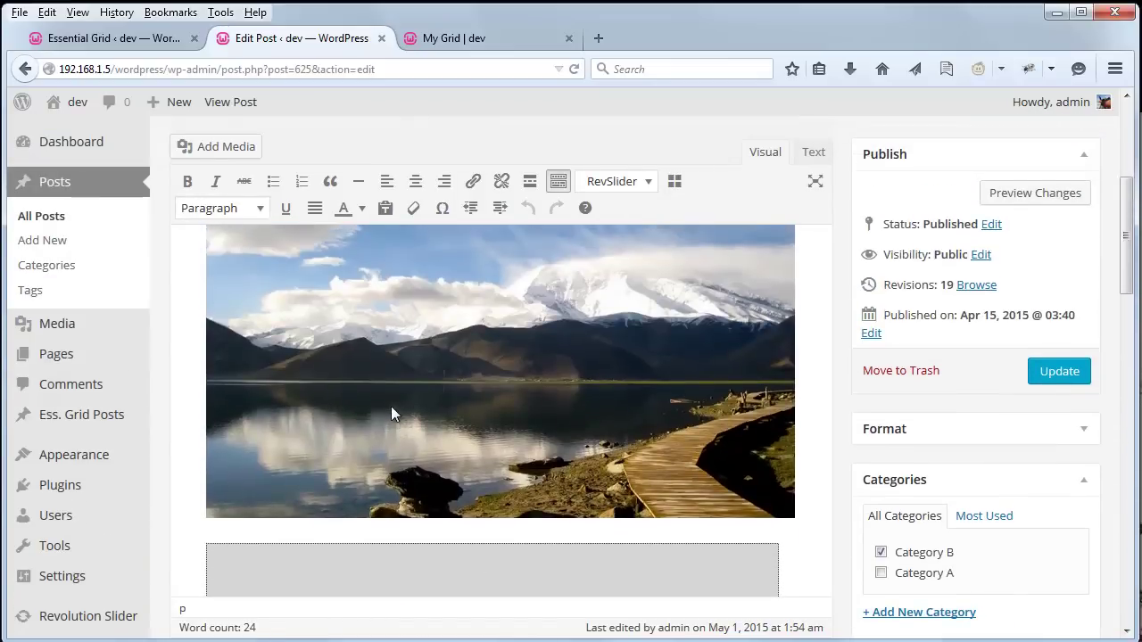
Compare the First Content Image source with the first image in the People post, ending back at the Essential Grid settings
{"action": "left_click", "coordinate": [114, 38]}
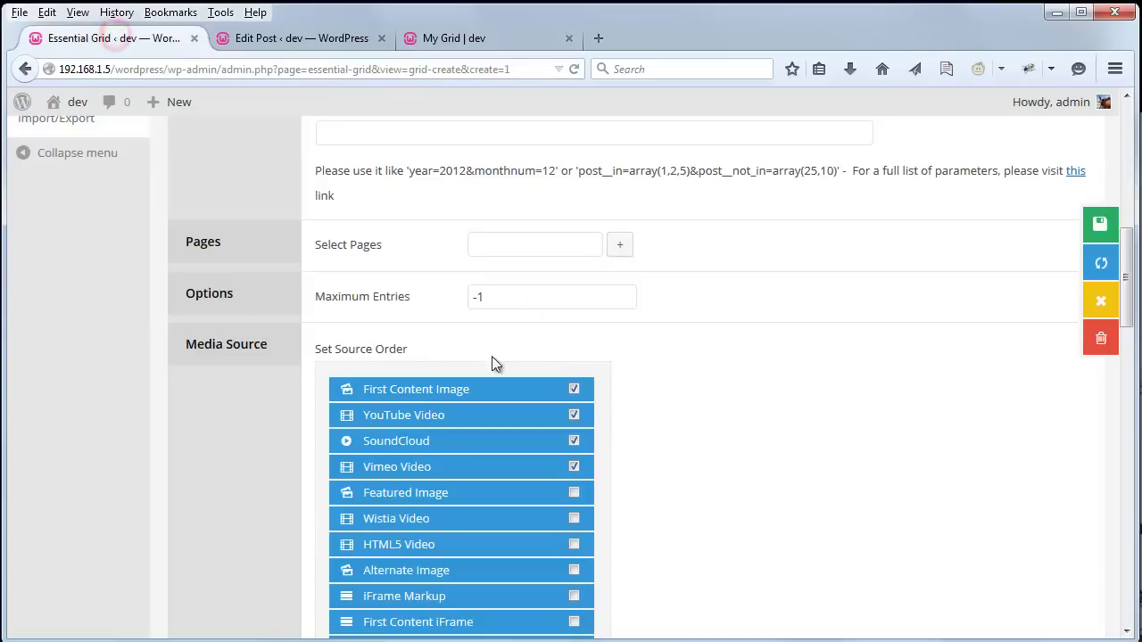
{"action": "left_click", "coordinate": [298, 39]}
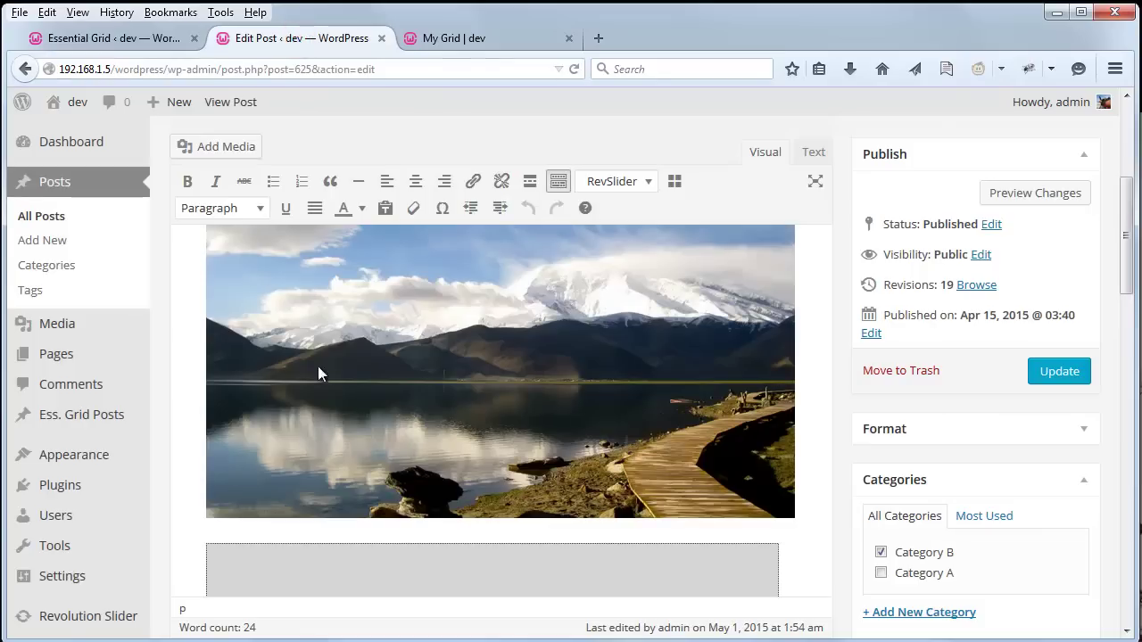
{"action": "scroll", "coordinate": [332, 379], "scroll_direction": "up", "scroll_amount": 2}
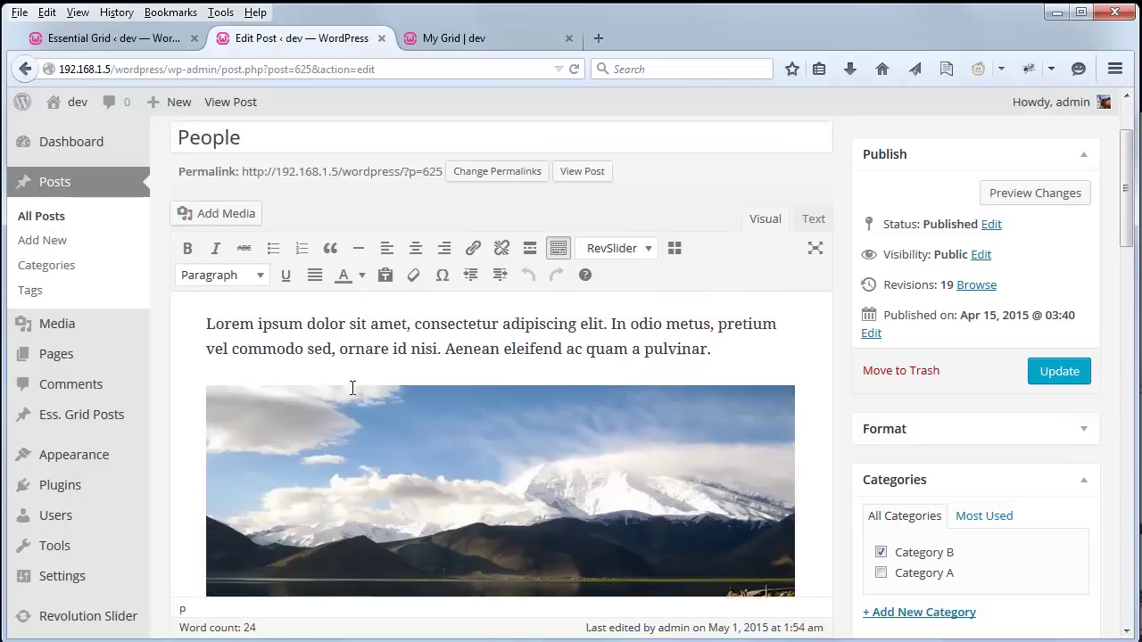
{"action": "scroll", "coordinate": [350, 385], "scroll_direction": "up", "scroll_amount": 2}
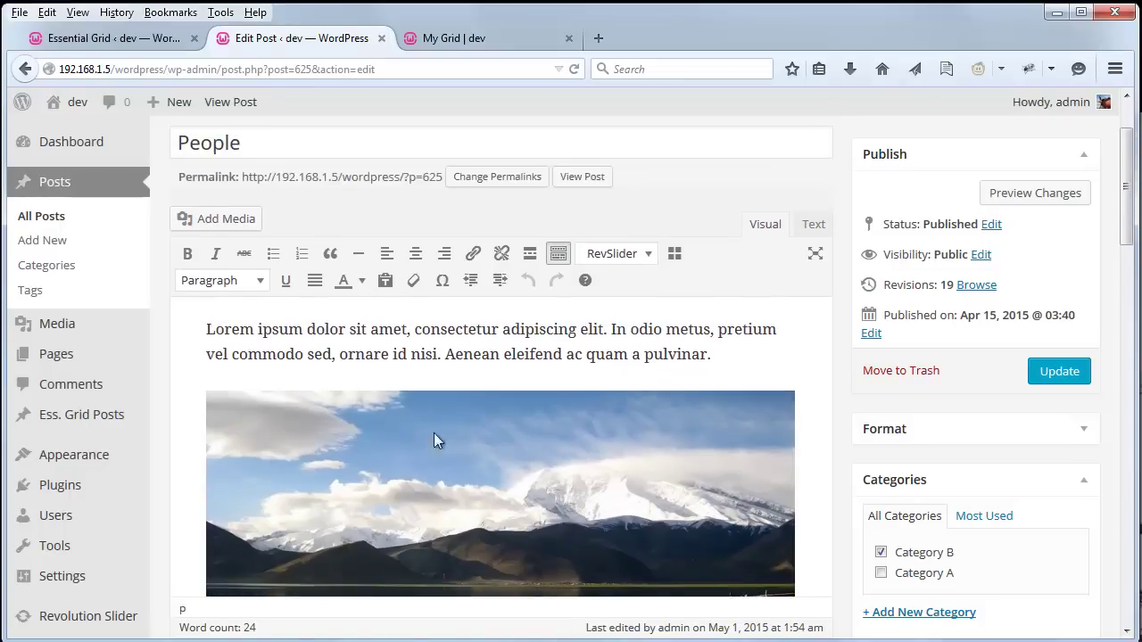
{"action": "left_click", "coordinate": [75, 37]}
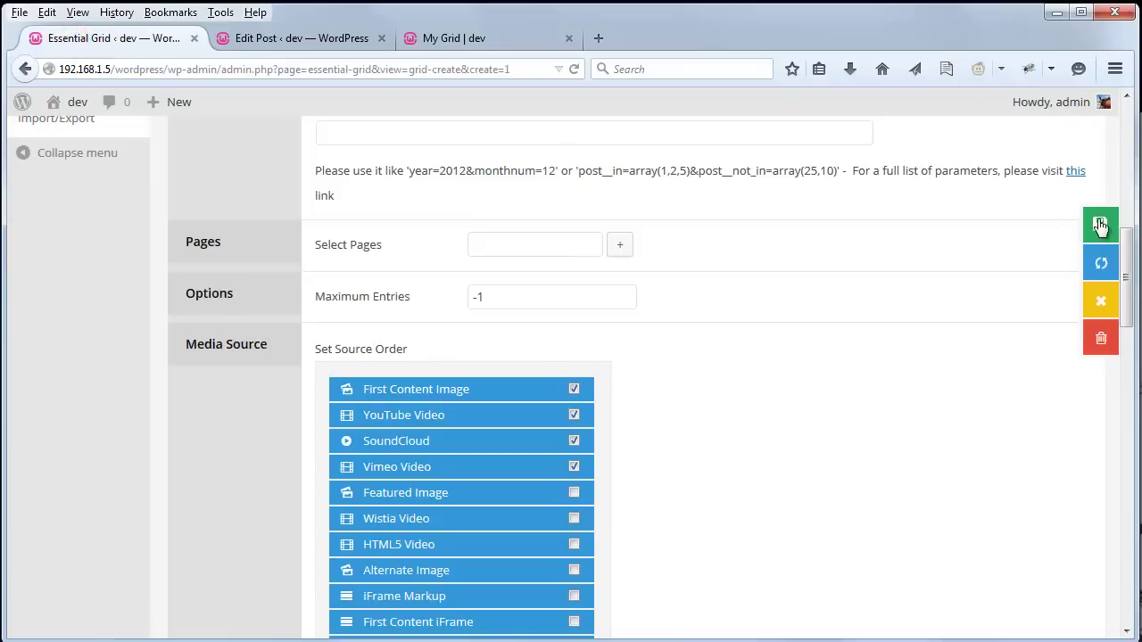
Save the grid and reload the My Grid page to check the media shown in its items
{"action": "left_click", "coordinate": [1100, 225]}
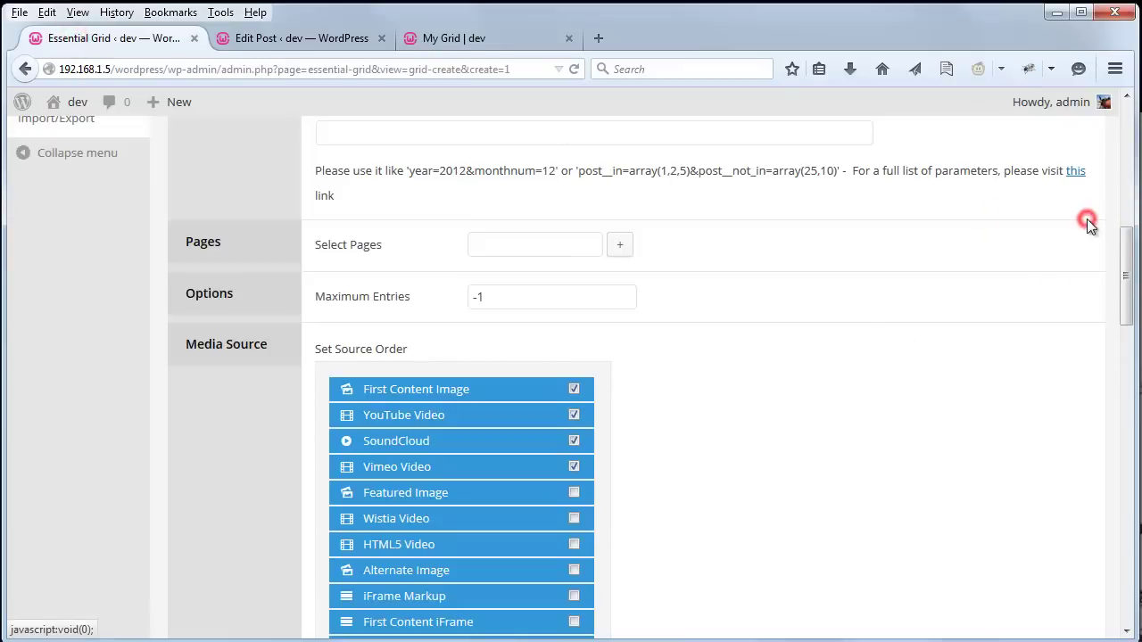
{"action": "left_click", "coordinate": [485, 38]}
{"action": "left_click", "coordinate": [573, 68]}
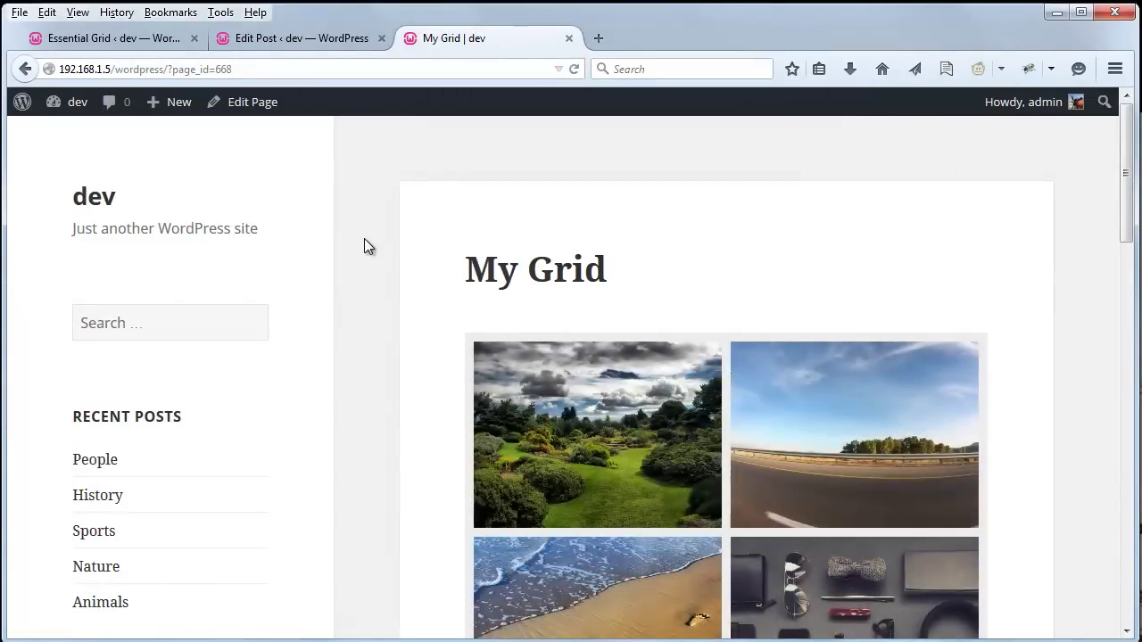
{"action": "scroll", "coordinate": [364, 239], "scroll_direction": "down", "scroll_amount": 5}
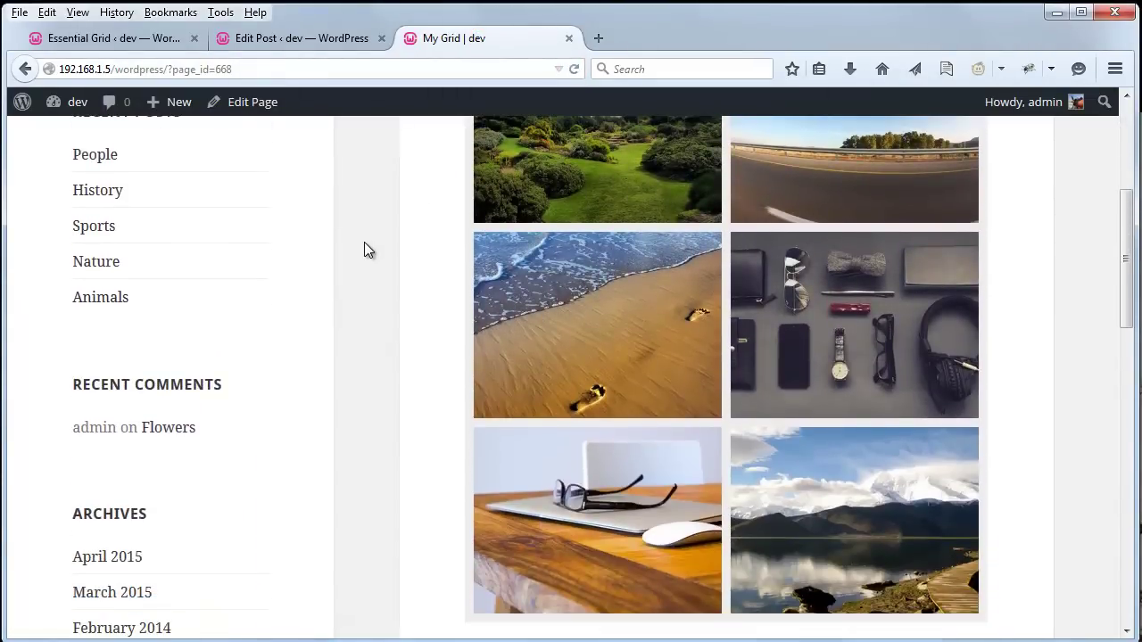
{"action": "scroll", "coordinate": [366, 245], "scroll_direction": "up", "scroll_amount": 5}
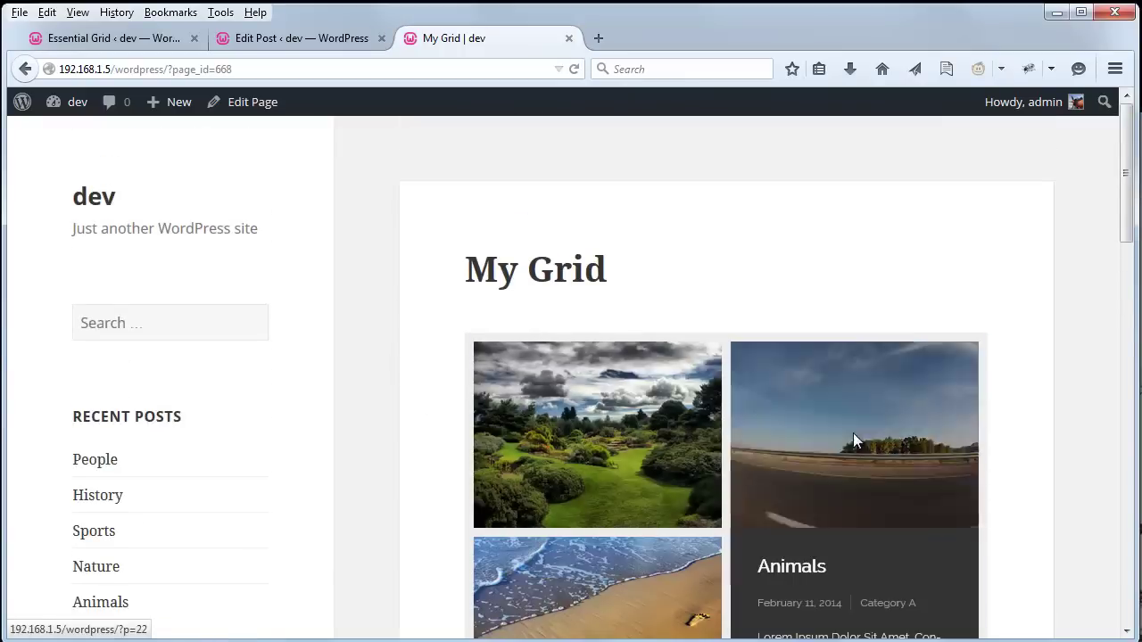
{"action": "scroll", "coordinate": [1069, 390], "scroll_direction": "down", "scroll_amount": 5}
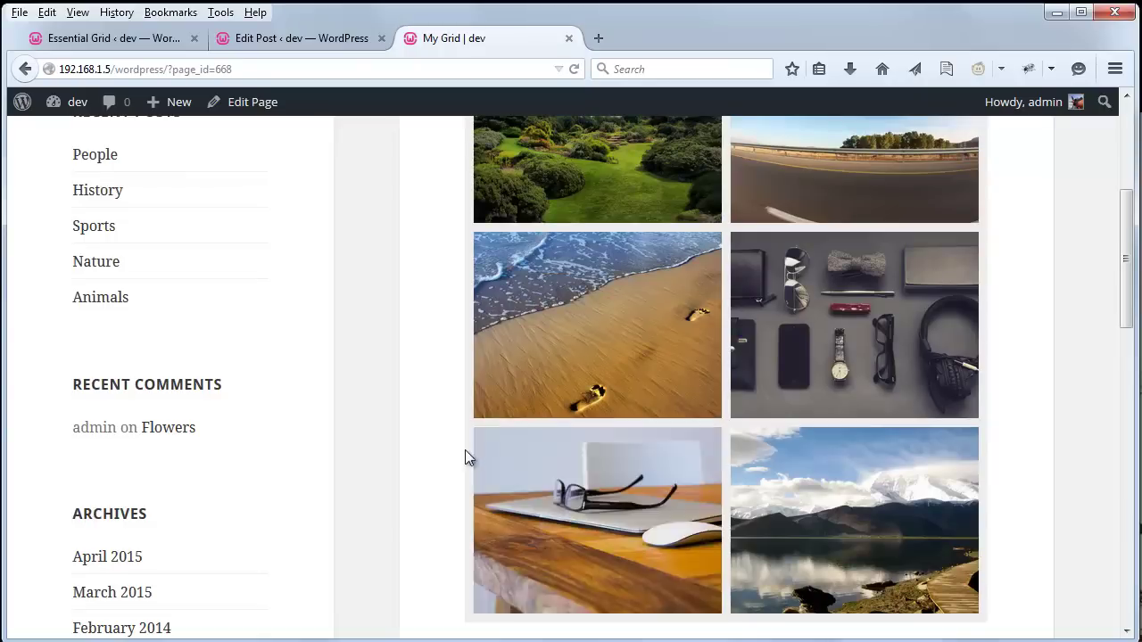
{"action": "scroll", "coordinate": [437, 450], "scroll_direction": "up", "scroll_amount": 5}
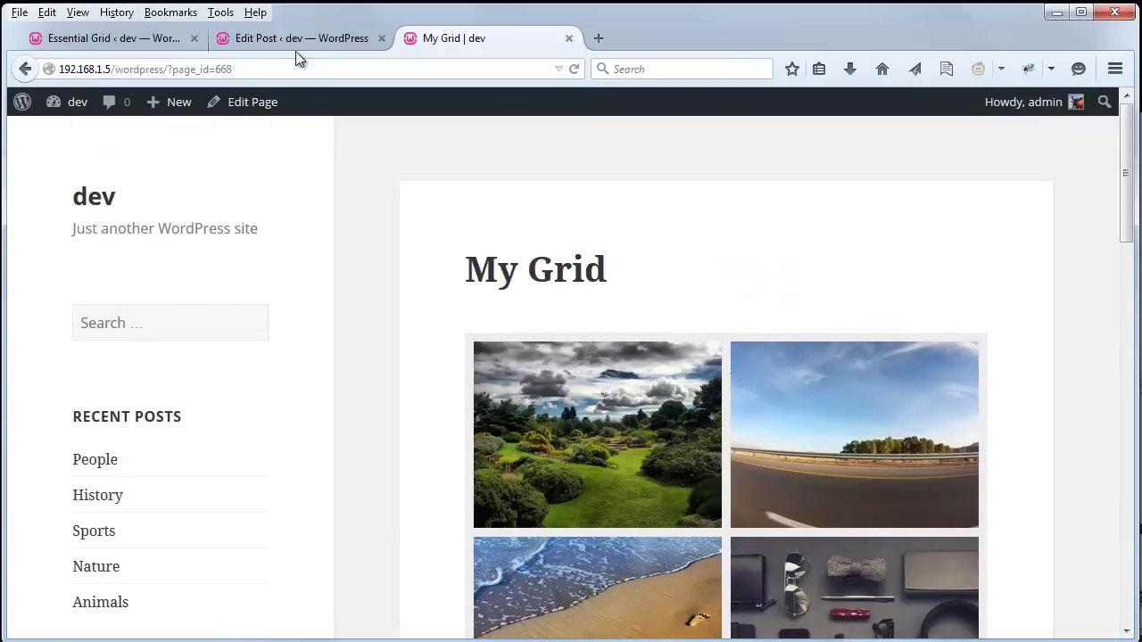
Review the image and the embedded video in the People post's content
{"action": "left_click", "coordinate": [260, 38]}
{"action": "scroll", "coordinate": [572, 297], "scroll_direction": "down", "scroll_amount": 5}
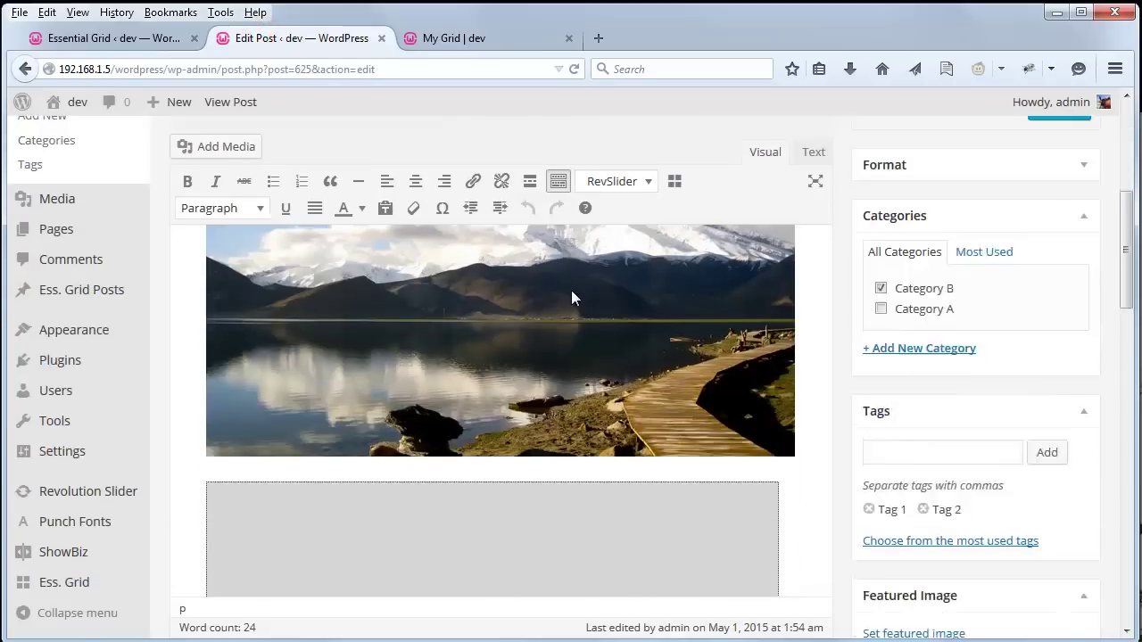
{"action": "scroll", "coordinate": [571, 290], "scroll_direction": "down", "scroll_amount": 4}
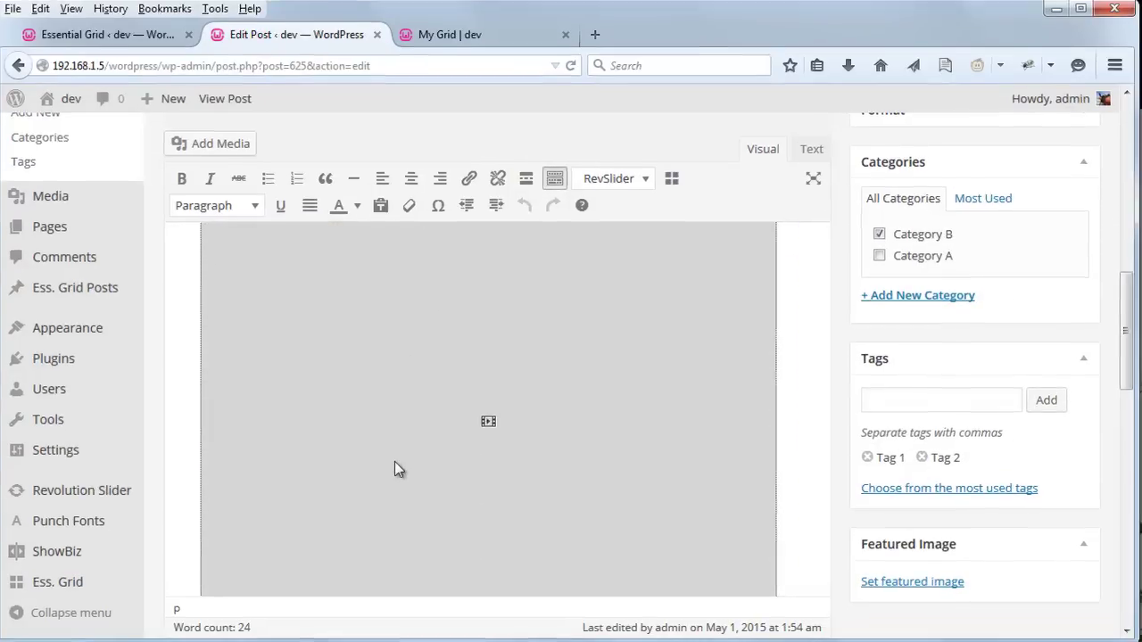
{"action": "scroll", "coordinate": [375, 459], "scroll_direction": "up", "scroll_amount": 5}
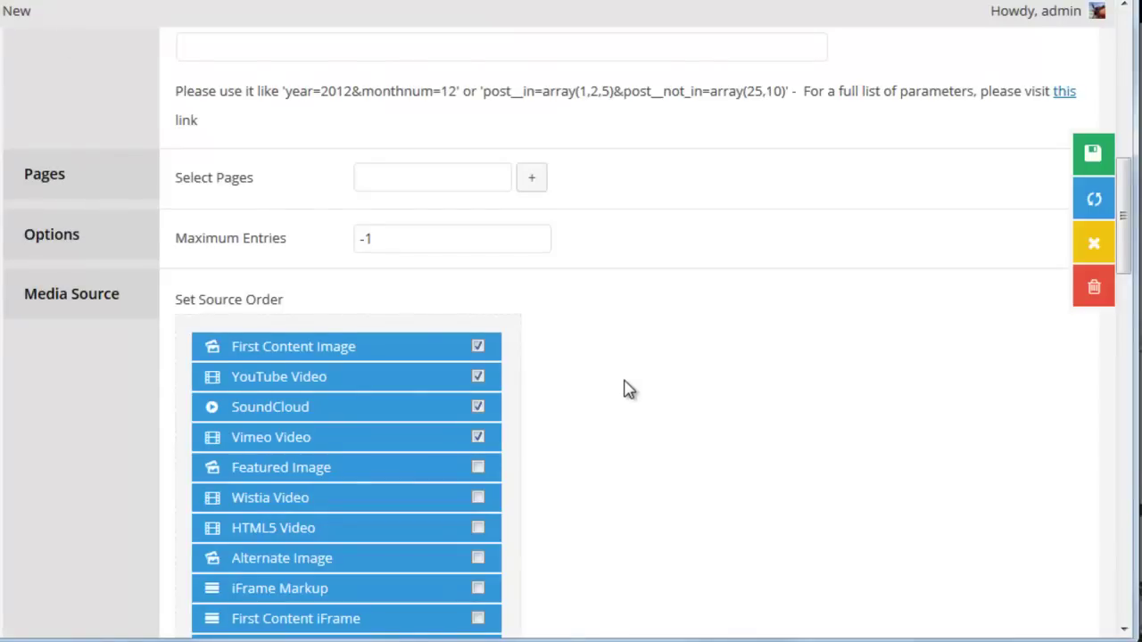
Enable First Content YouTube Video as a media source, move it above First Content Image in the source order and save the grid
{"action": "scroll", "coordinate": [627, 389], "scroll_direction": "down", "scroll_amount": 3}
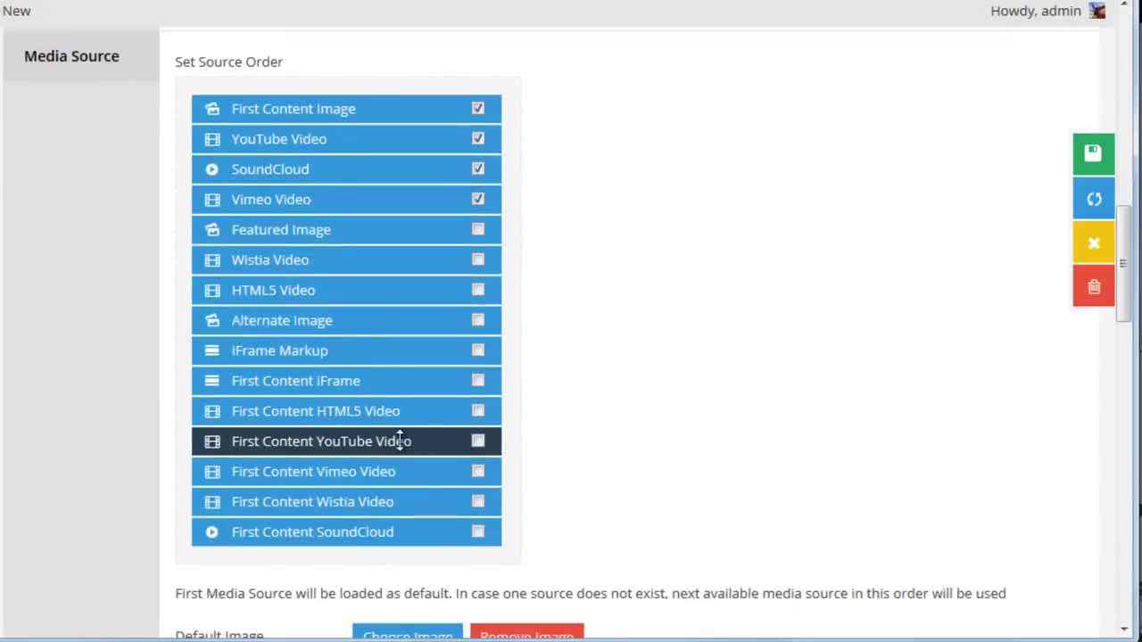
{"action": "left_click", "coordinate": [478, 443]}
{"action": "left_click_drag", "start_coordinate": [392, 443], "coordinate": [389, 75]}
{"action": "scroll", "coordinate": [772, 283], "scroll_direction": "up", "scroll_amount": 3}
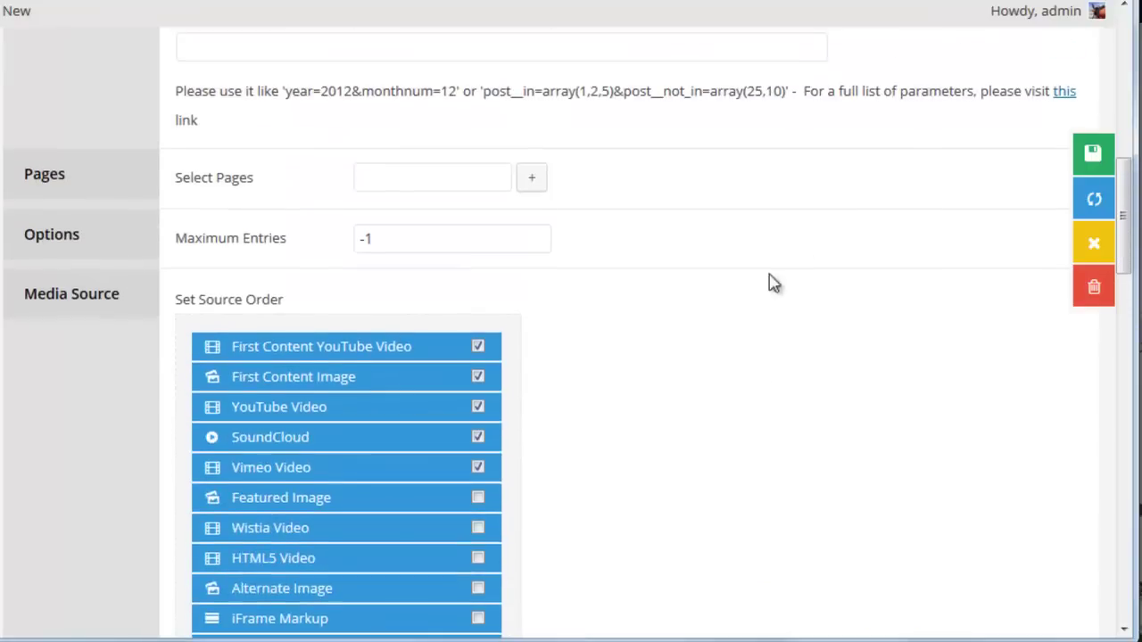
{"action": "left_click", "coordinate": [1090, 153]}
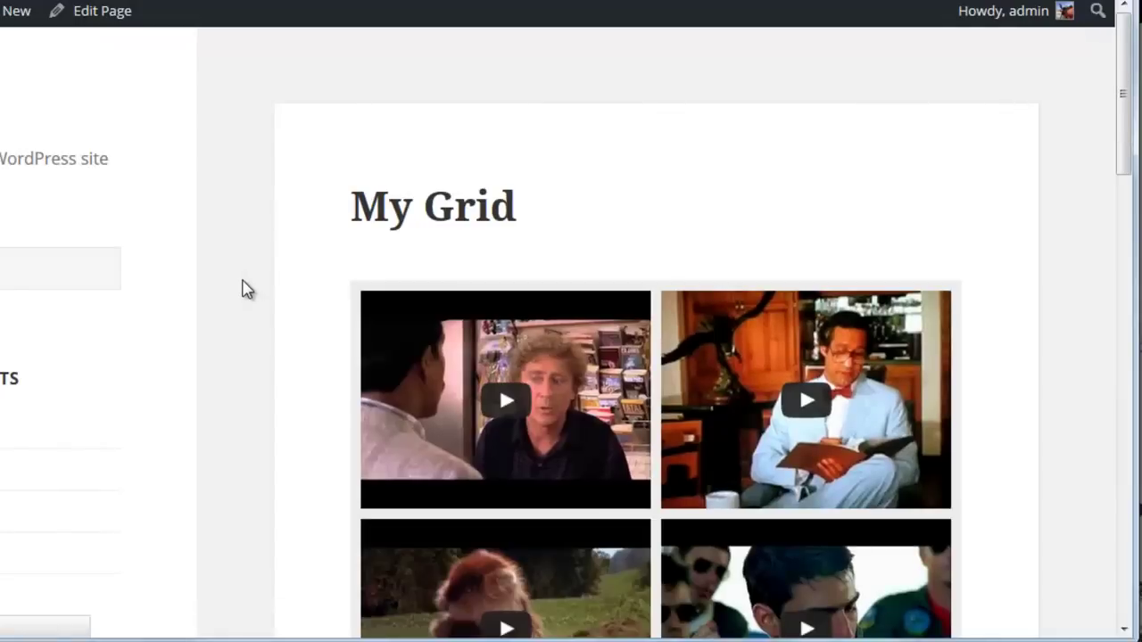
Check the video items on the My Grid page
{"action": "scroll", "coordinate": [250, 287], "scroll_direction": "down", "scroll_amount": 4}
{"action": "scroll", "coordinate": [243, 286], "scroll_direction": "down", "scroll_amount": 1}
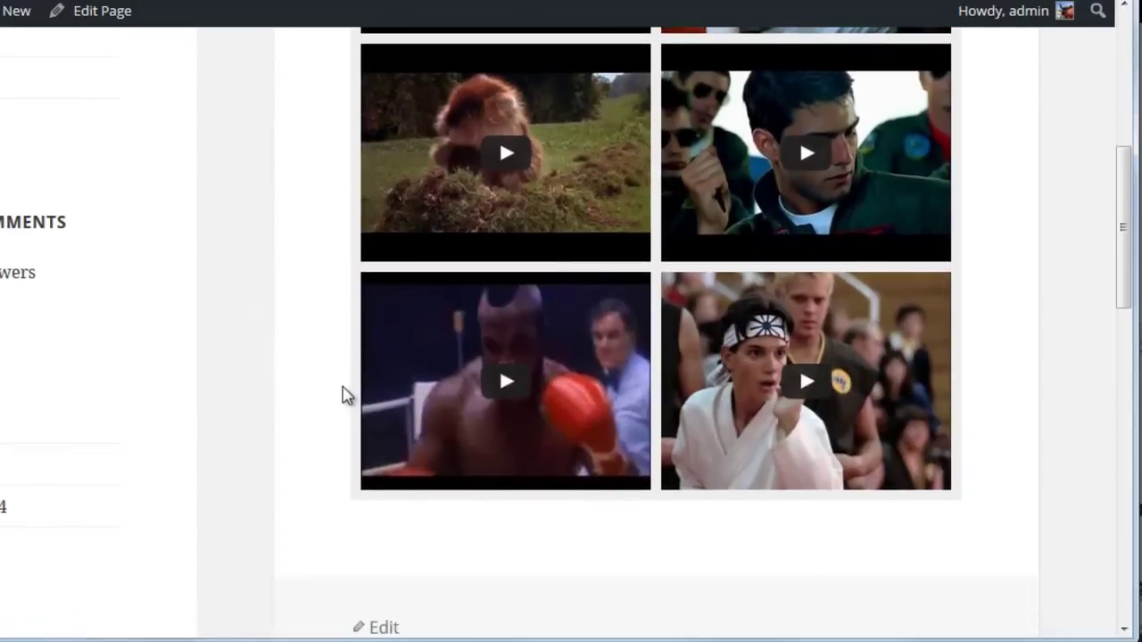
{"action": "scroll", "coordinate": [330, 401], "scroll_direction": "up", "scroll_amount": 4}
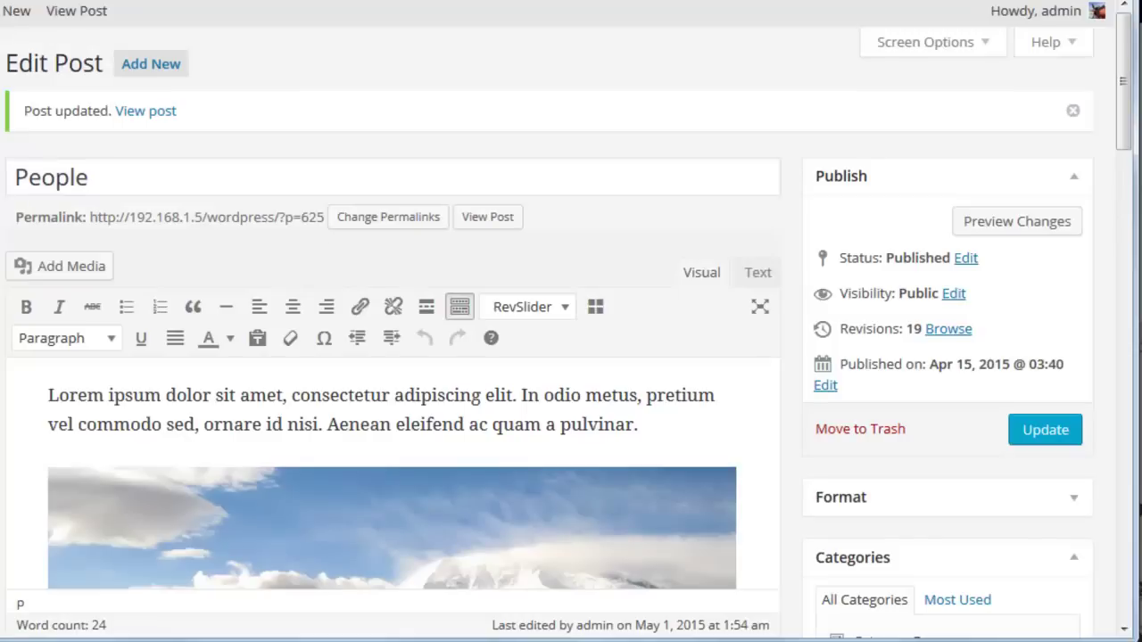
Open the published People post in a new tab and examine its content image and YouTube video
{"action": "right_click", "coordinate": [495, 224]}
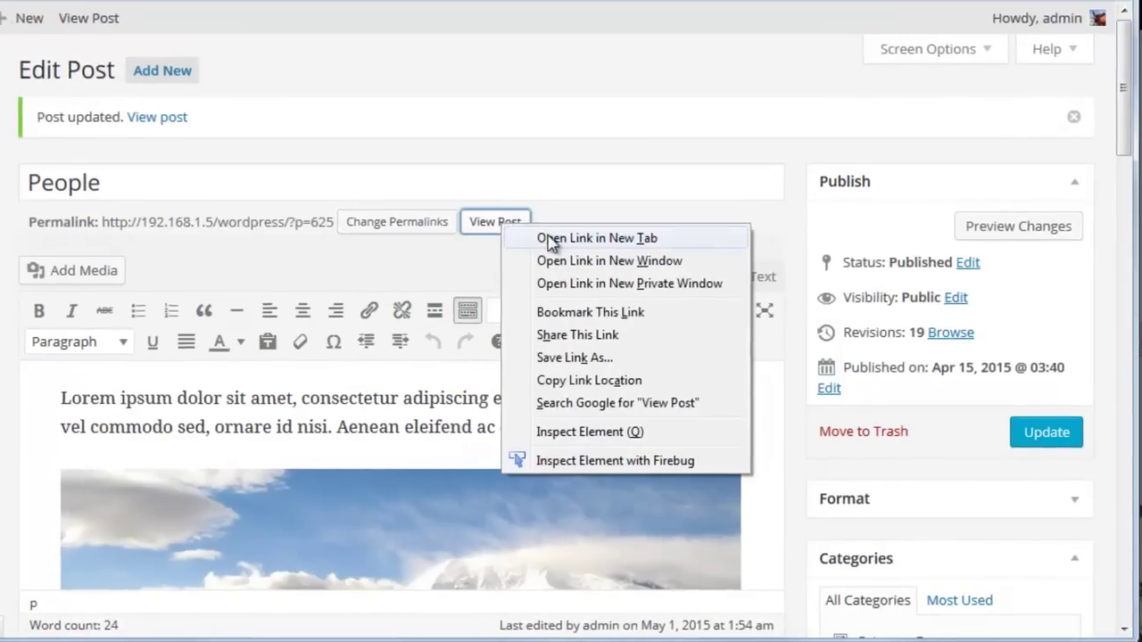
{"action": "left_click", "coordinate": [546, 235]}
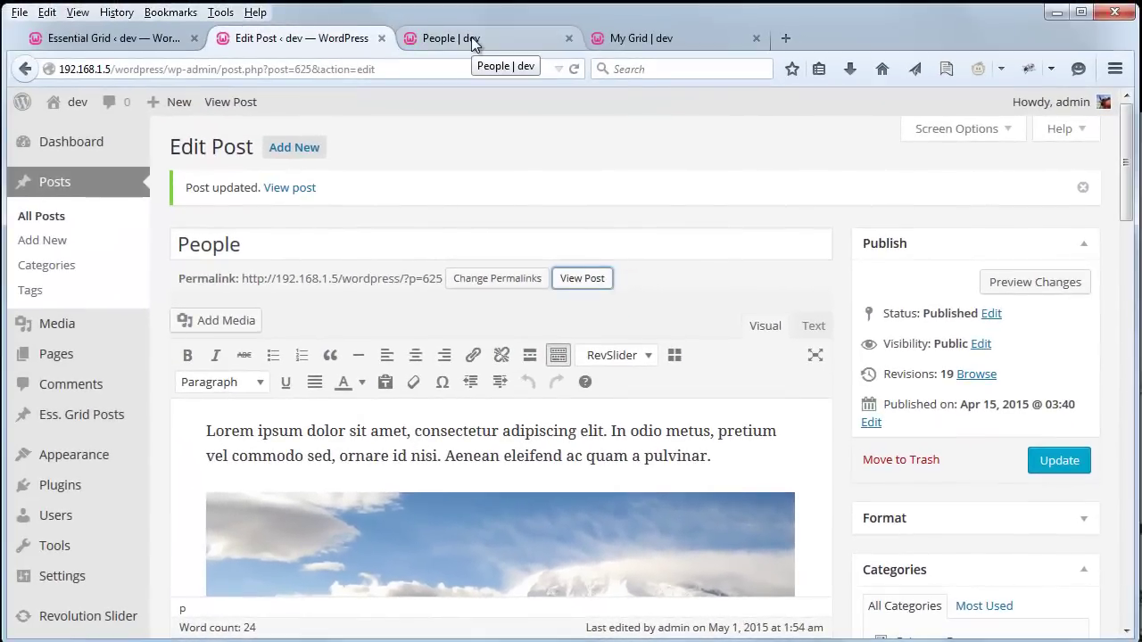
{"action": "left_click", "coordinate": [473, 39]}
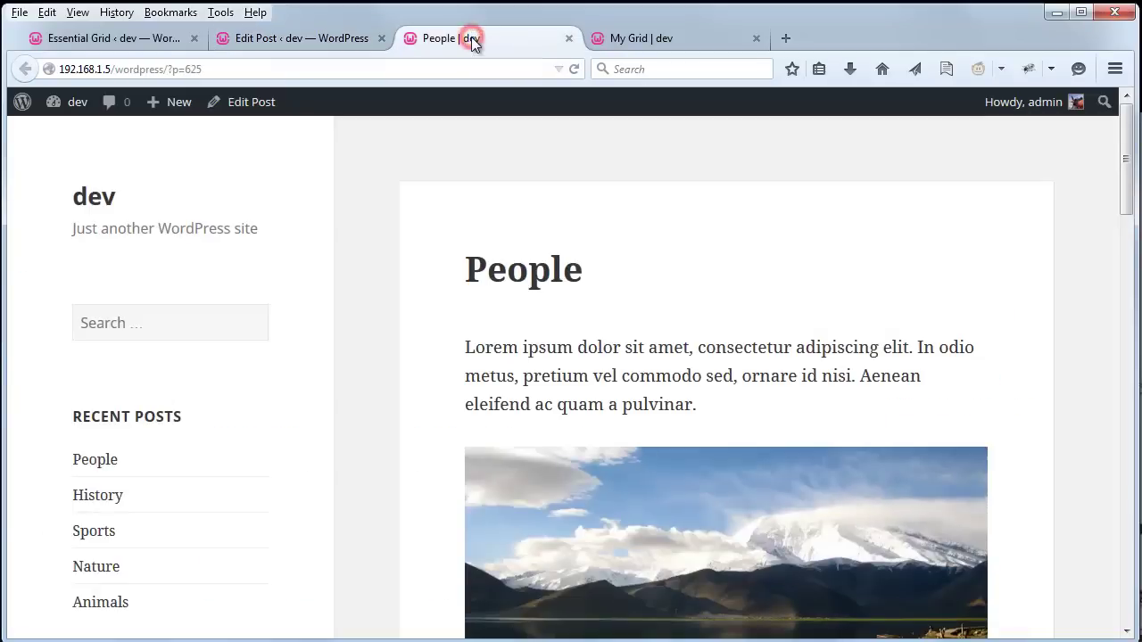
{"action": "scroll", "coordinate": [415, 343], "scroll_direction": "down", "scroll_amount": 3}
{"action": "scroll", "coordinate": [414, 318], "scroll_direction": "down", "scroll_amount": 5}
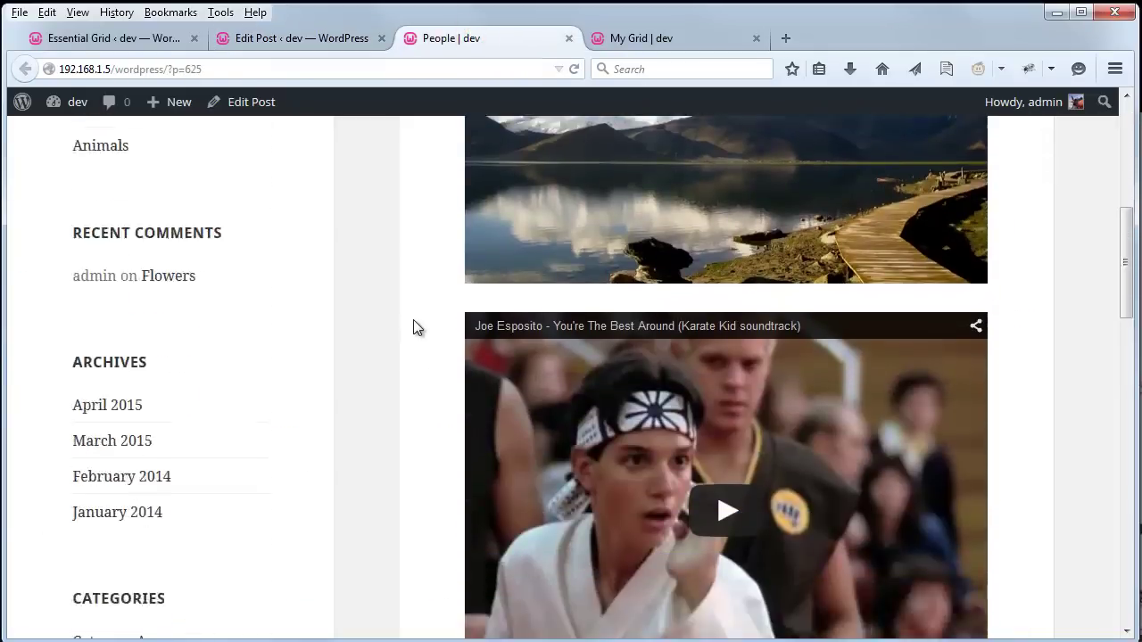
{"action": "scroll", "coordinate": [421, 359], "scroll_direction": "up", "scroll_amount": 3}
{"action": "scroll", "coordinate": [421, 360], "scroll_direction": "up", "scroll_amount": 5}
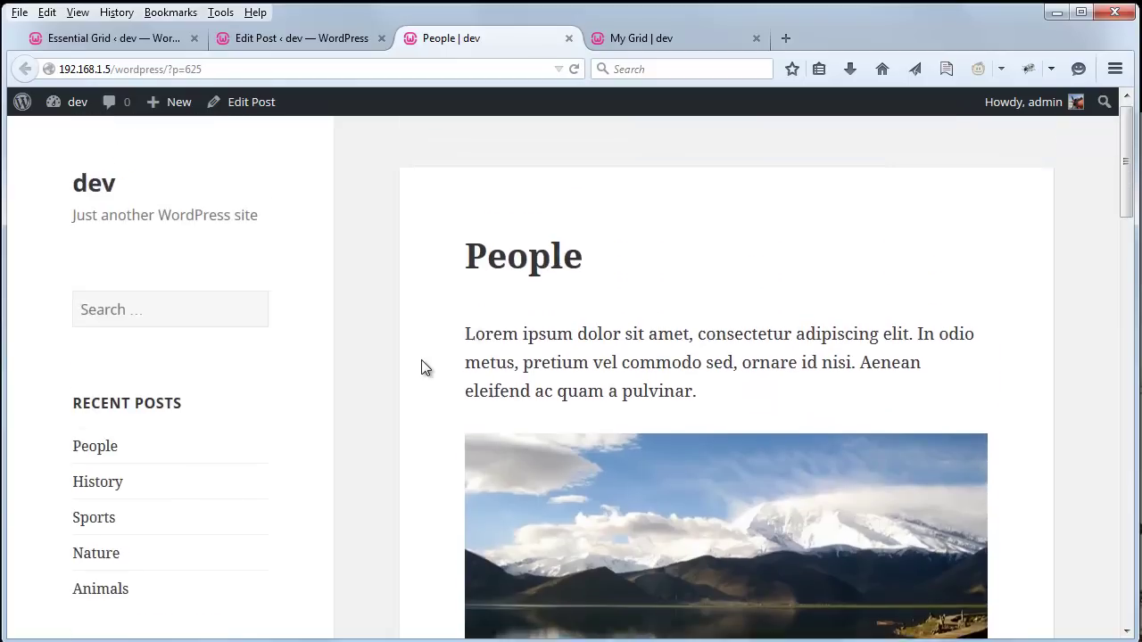
Compare the grid's media source order with the Alternative Sources in the People post's Essential Grid Custom Settings
{"action": "left_click", "coordinate": [100, 39]}
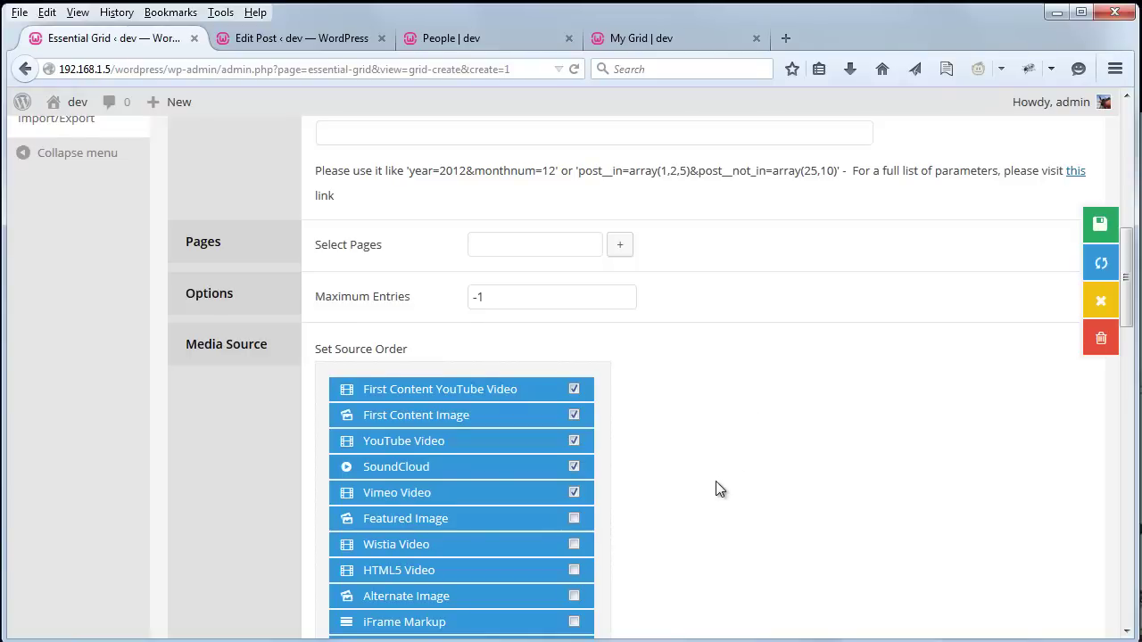
{"action": "scroll", "coordinate": [720, 488], "scroll_direction": "up", "scroll_amount": 2}
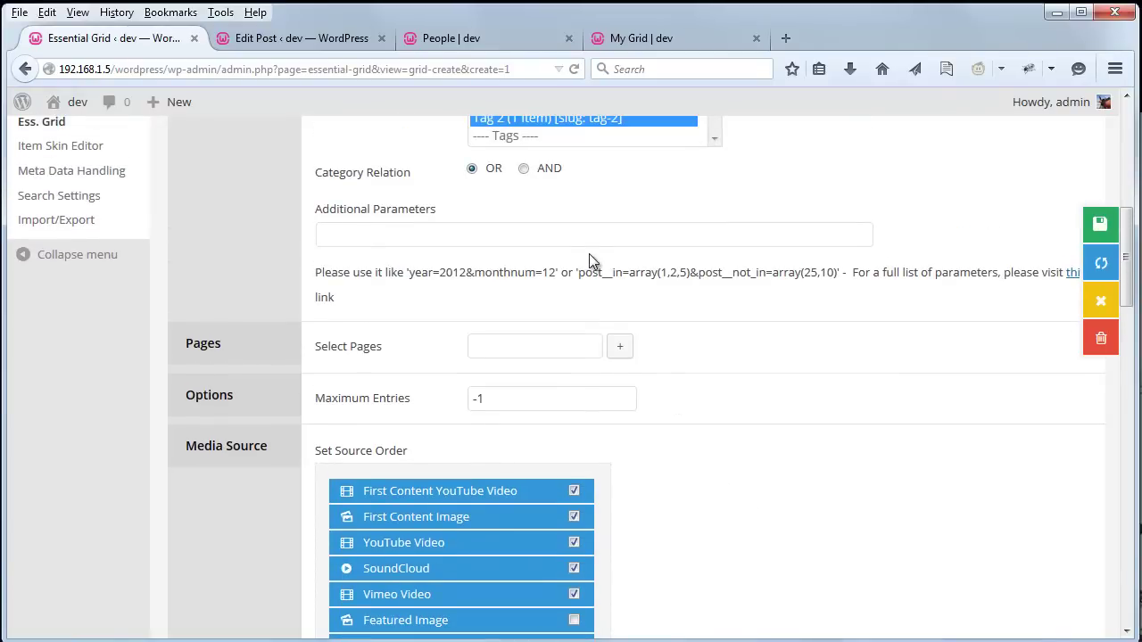
{"action": "left_click", "coordinate": [280, 39]}
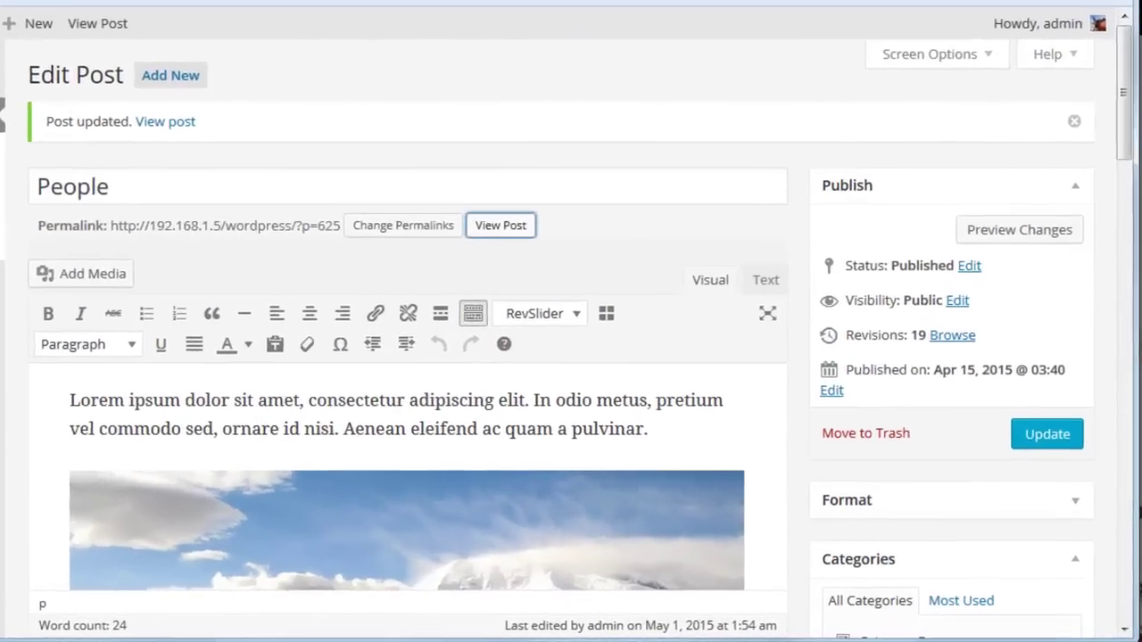
{"action": "scroll", "coordinate": [286, 279], "scroll_direction": "down", "scroll_amount": 5}
{"action": "scroll", "coordinate": [165, 217], "scroll_direction": "down", "scroll_amount": 5}
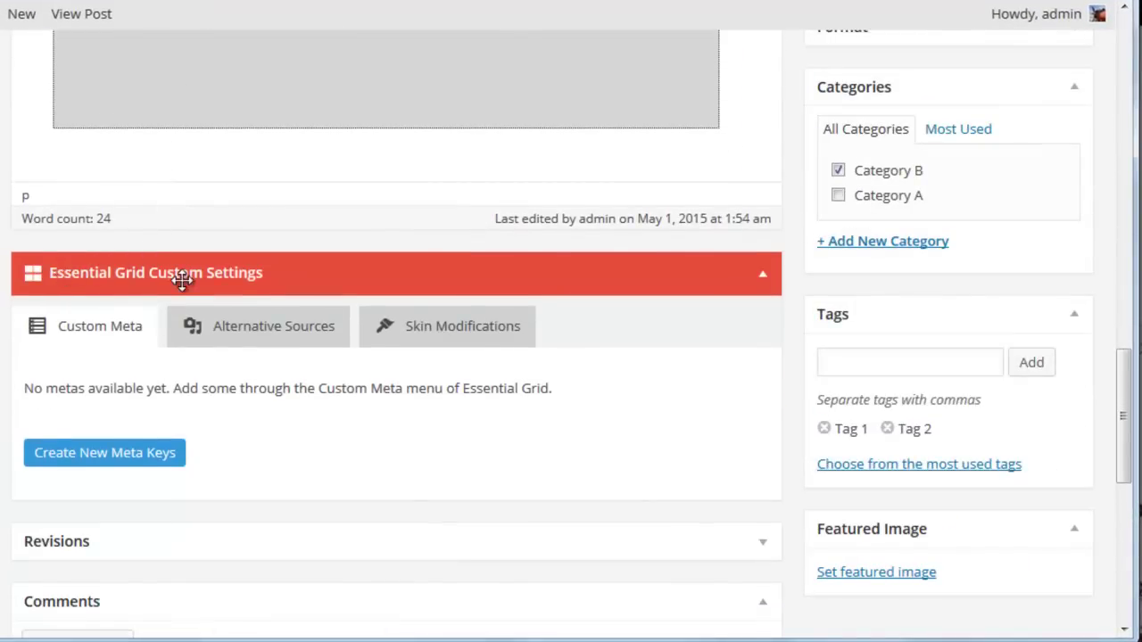
{"action": "left_click", "coordinate": [280, 329]}
{"action": "scroll", "coordinate": [288, 327], "scroll_direction": "down", "scroll_amount": 3}
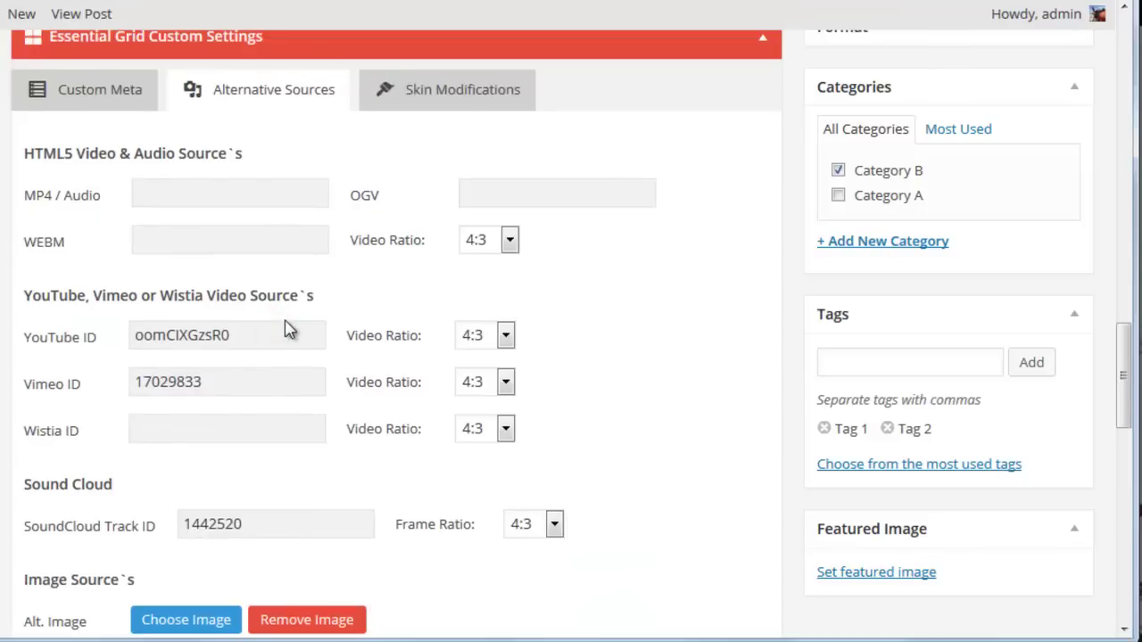
{"action": "scroll", "coordinate": [421, 451], "scroll_direction": "up", "scroll_amount": 7}
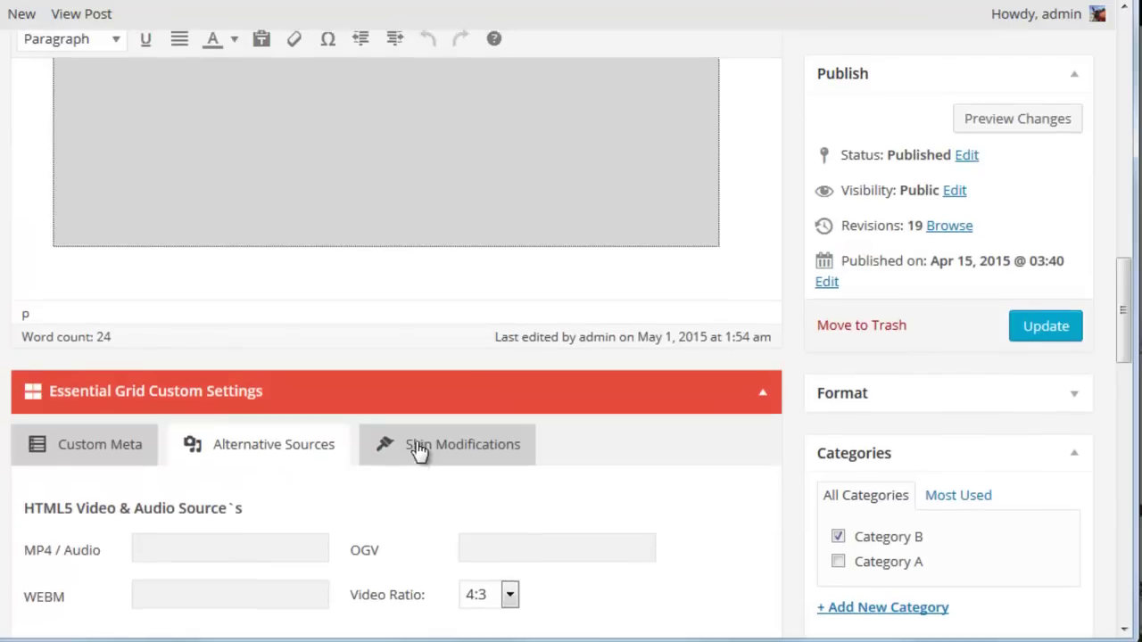
Review the People post's content media against the alternative source fields below it
{"action": "scroll", "coordinate": [311, 438], "scroll_direction": "up", "scroll_amount": 8}
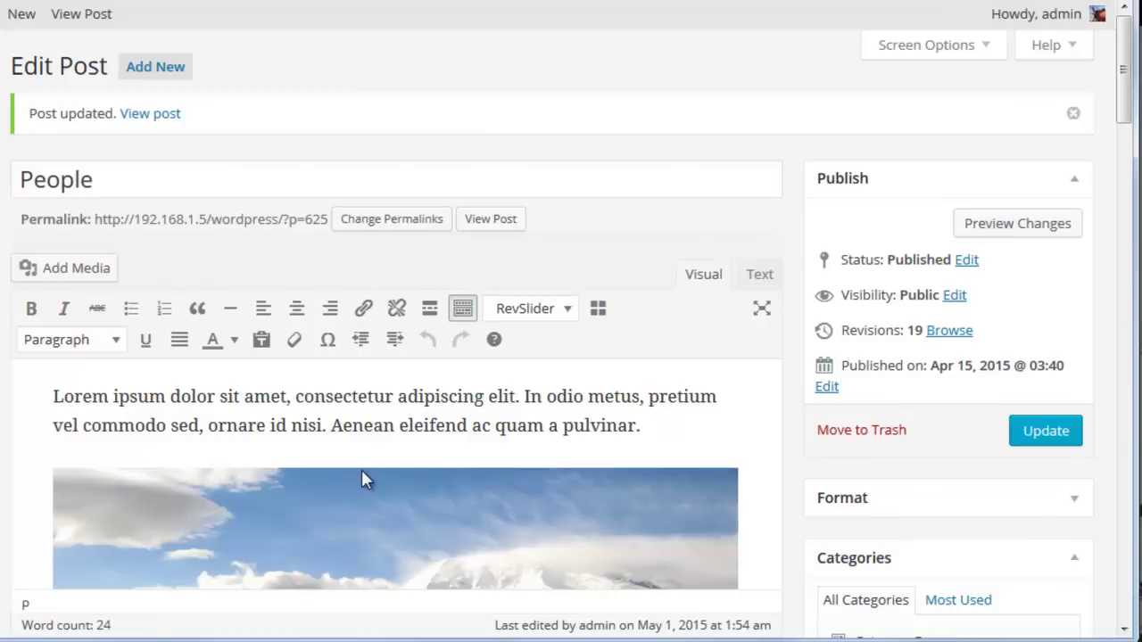
{"action": "scroll", "coordinate": [330, 507], "scroll_direction": "down", "scroll_amount": 5}
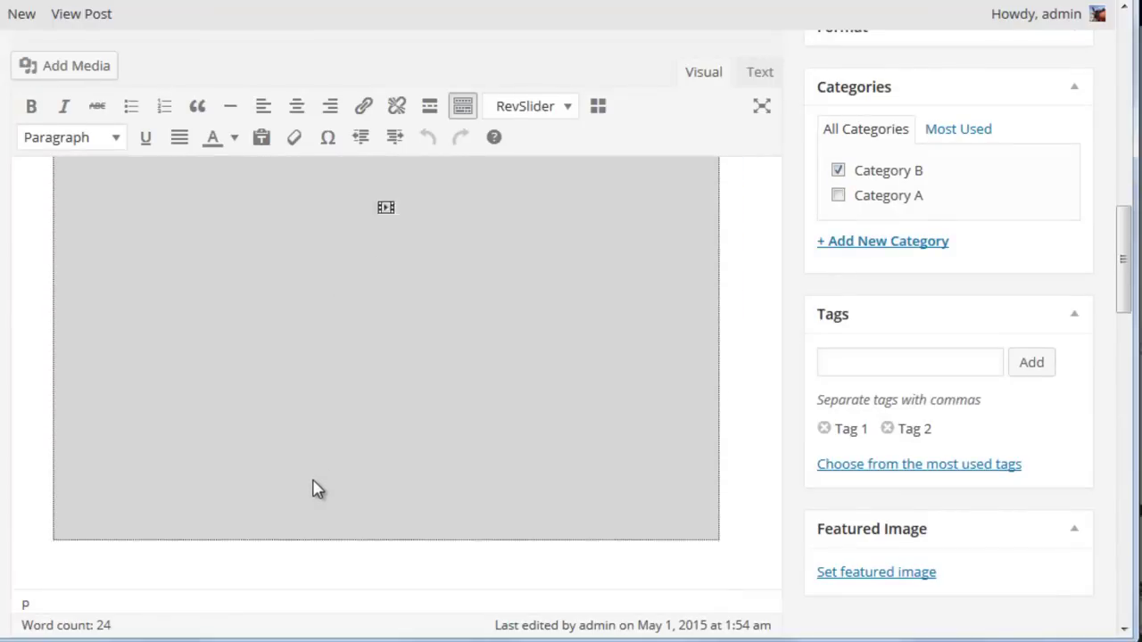
{"action": "scroll", "coordinate": [312, 489], "scroll_direction": "down", "scroll_amount": 3}
{"action": "scroll", "coordinate": [229, 458], "scroll_direction": "down", "scroll_amount": 4}
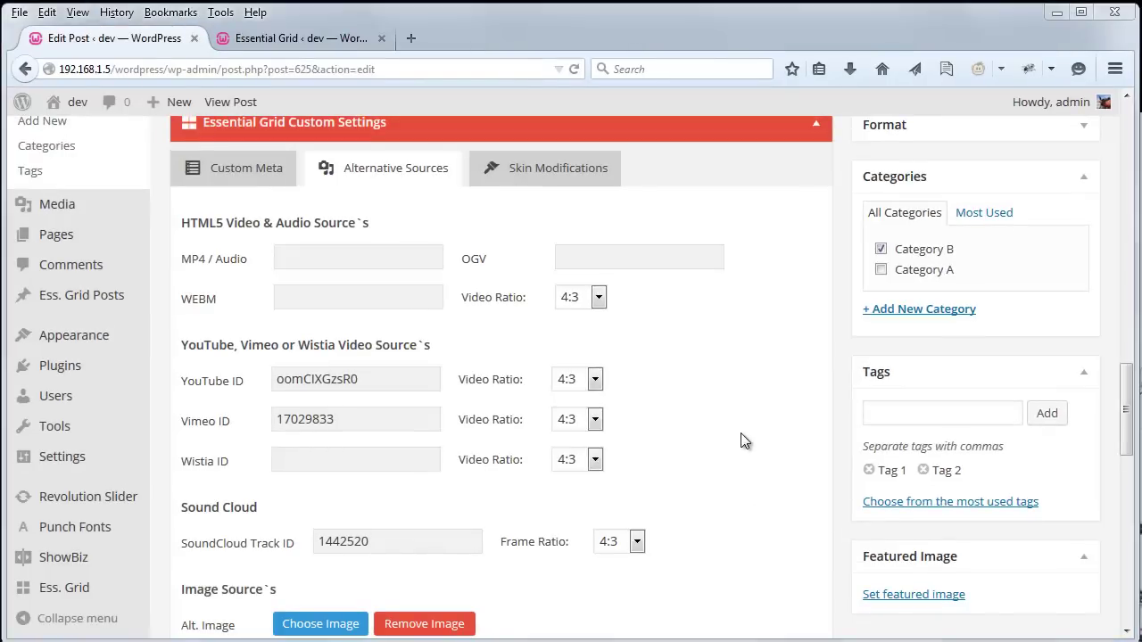
{"action": "scroll", "coordinate": [738, 436], "scroll_direction": "up", "scroll_amount": 4}
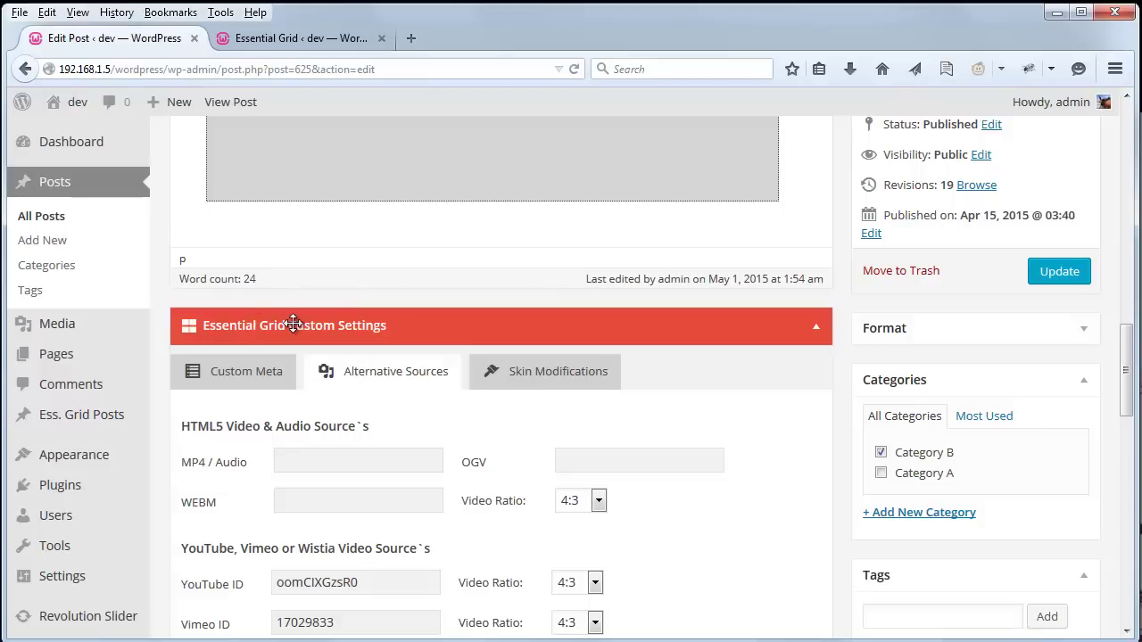
In the Essential Grid settings, open the first preview item's Post Meta Editor and show its Alternative Sources
{"action": "left_click", "coordinate": [258, 38]}
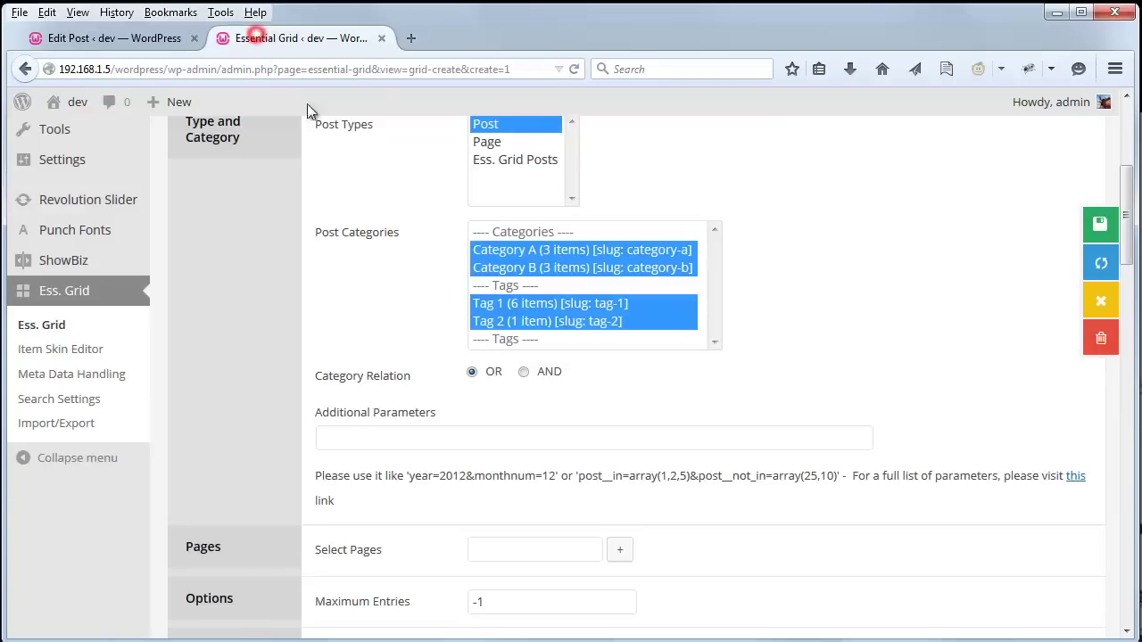
{"action": "scroll", "coordinate": [312, 320], "scroll_direction": "up", "scroll_amount": 6}
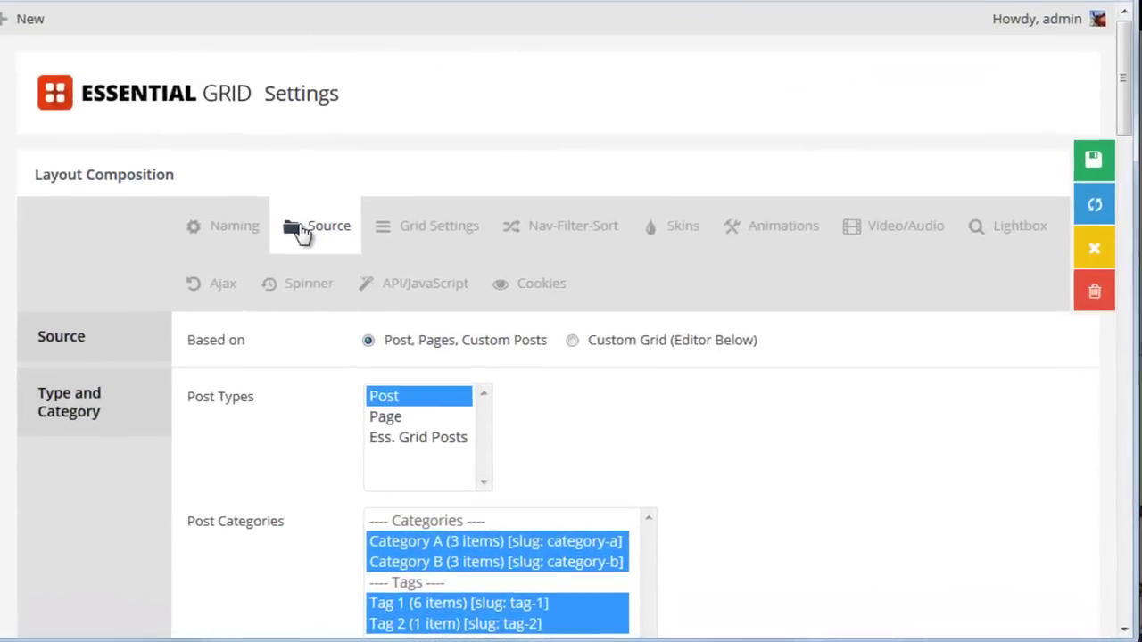
{"action": "scroll", "coordinate": [401, 287], "scroll_direction": "down", "scroll_amount": 10}
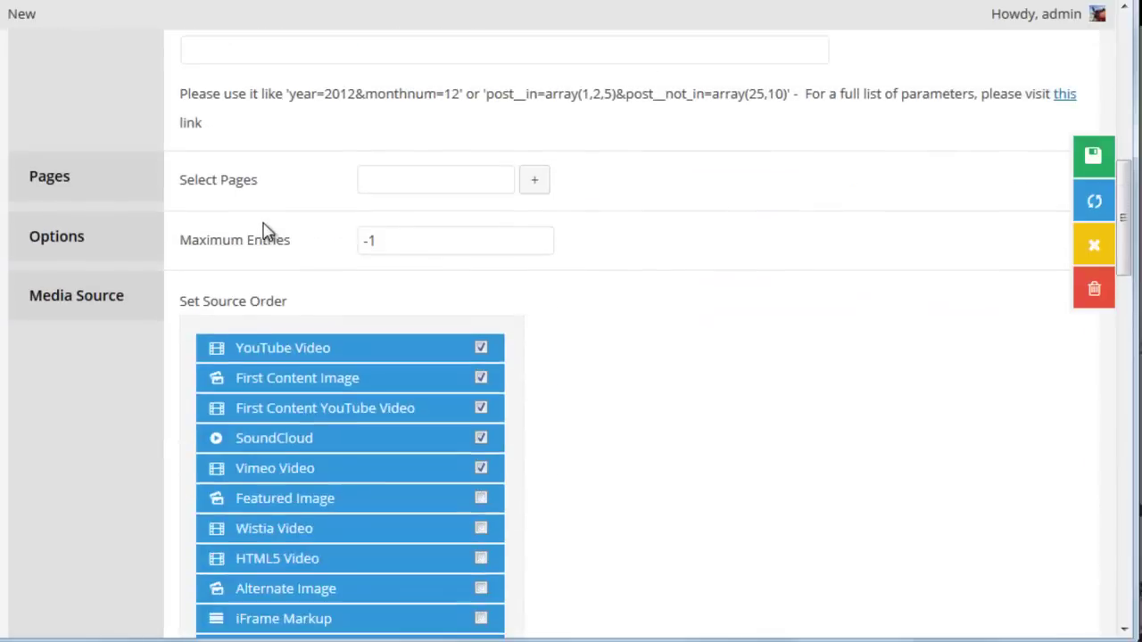
{"action": "scroll", "coordinate": [140, 242], "scroll_direction": "down", "scroll_amount": 10}
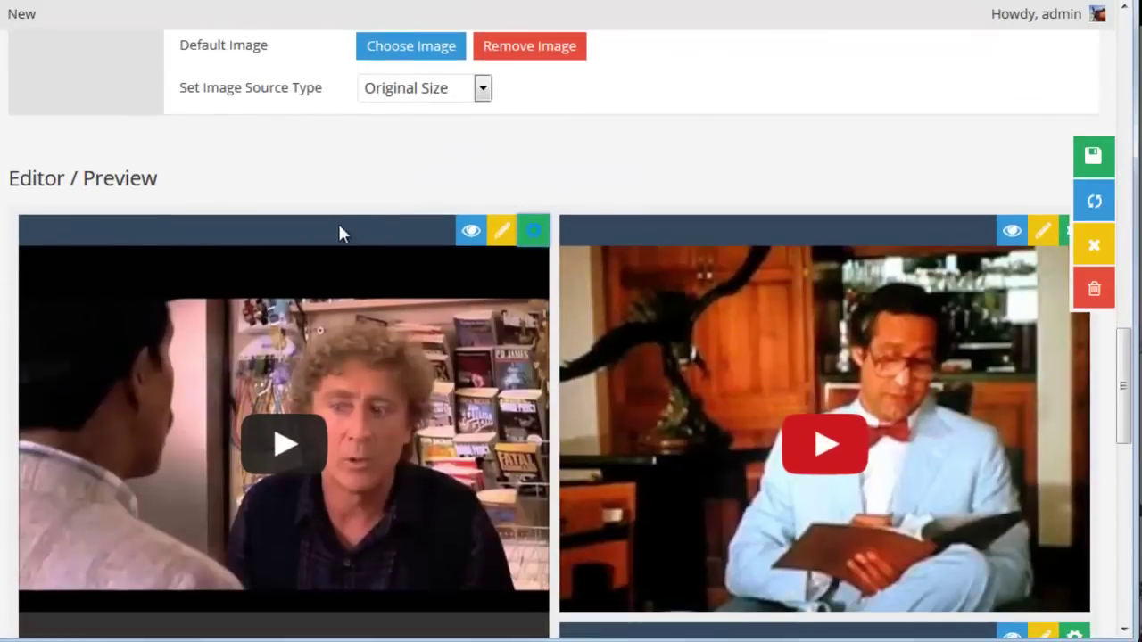
{"action": "left_click", "coordinate": [532, 235]}
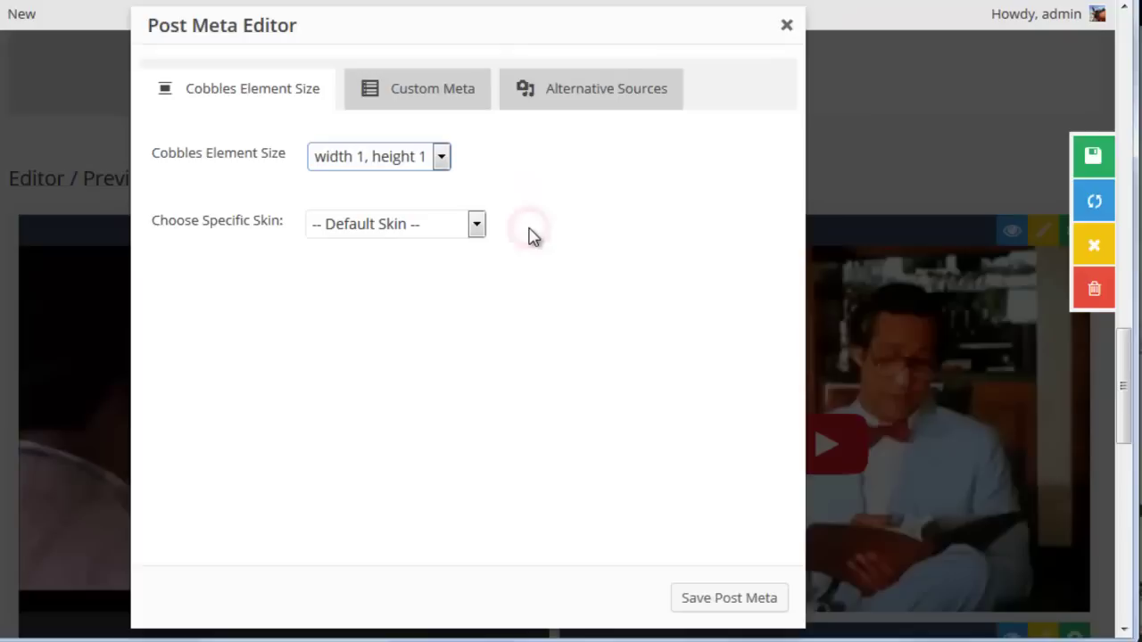
{"action": "left_click", "coordinate": [568, 99]}
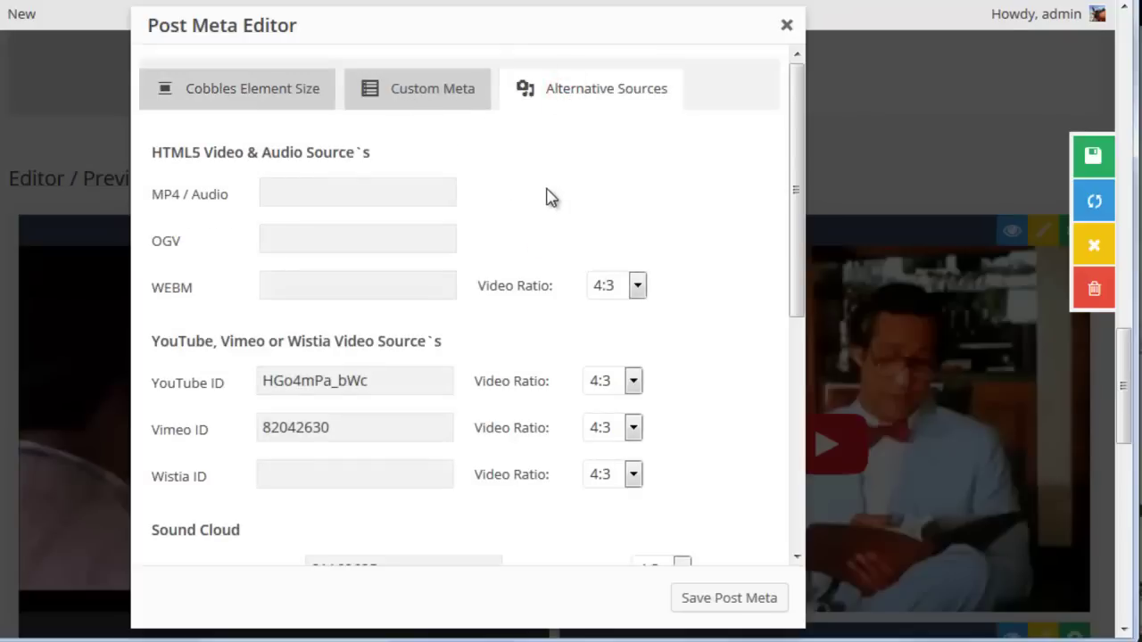
Review the first item's YouTube, Vimeo, SoundCloud, image and iFrame alternative source fields against the grid's source order, closing the Post Meta Editor without saving
{"action": "scroll", "coordinate": [502, 275], "scroll_direction": "down", "scroll_amount": 2}
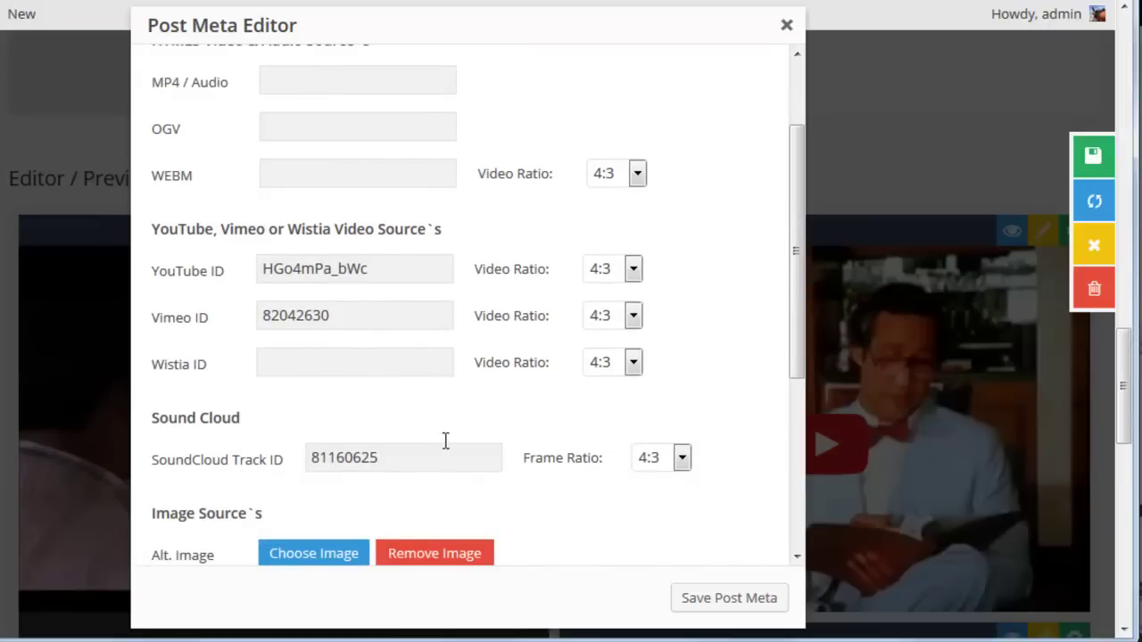
{"action": "scroll", "coordinate": [445, 441], "scroll_direction": "down", "scroll_amount": 3}
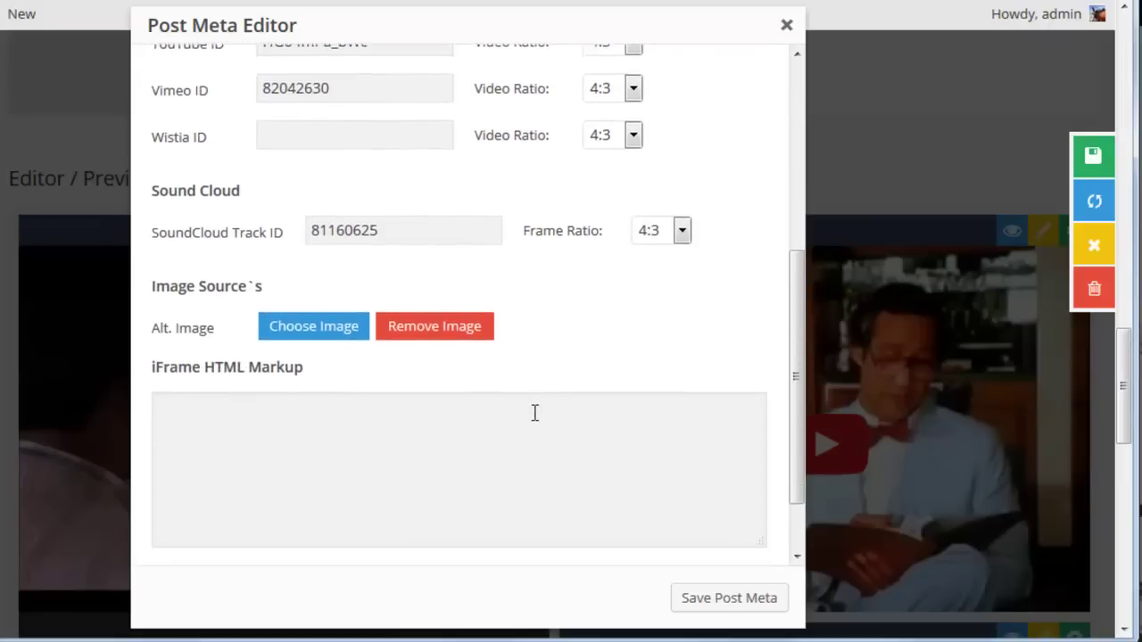
{"action": "scroll", "coordinate": [534, 413], "scroll_direction": "down", "scroll_amount": 1}
{"action": "scroll", "coordinate": [406, 518], "scroll_direction": "up", "scroll_amount": 10}
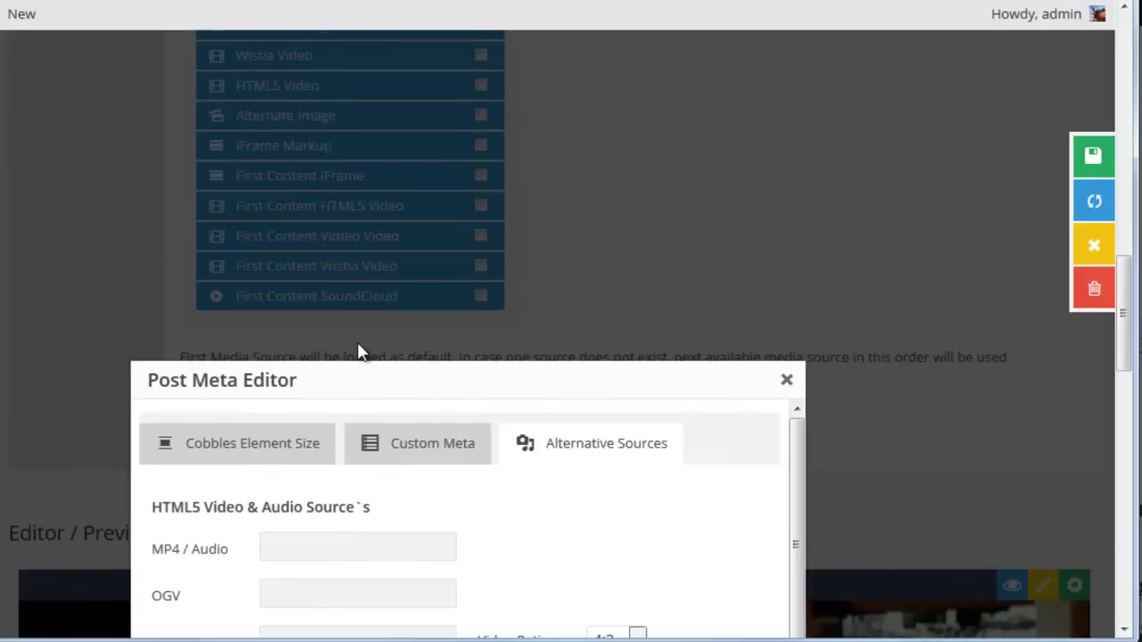
{"action": "scroll", "coordinate": [357, 352], "scroll_direction": "down", "scroll_amount": 4}
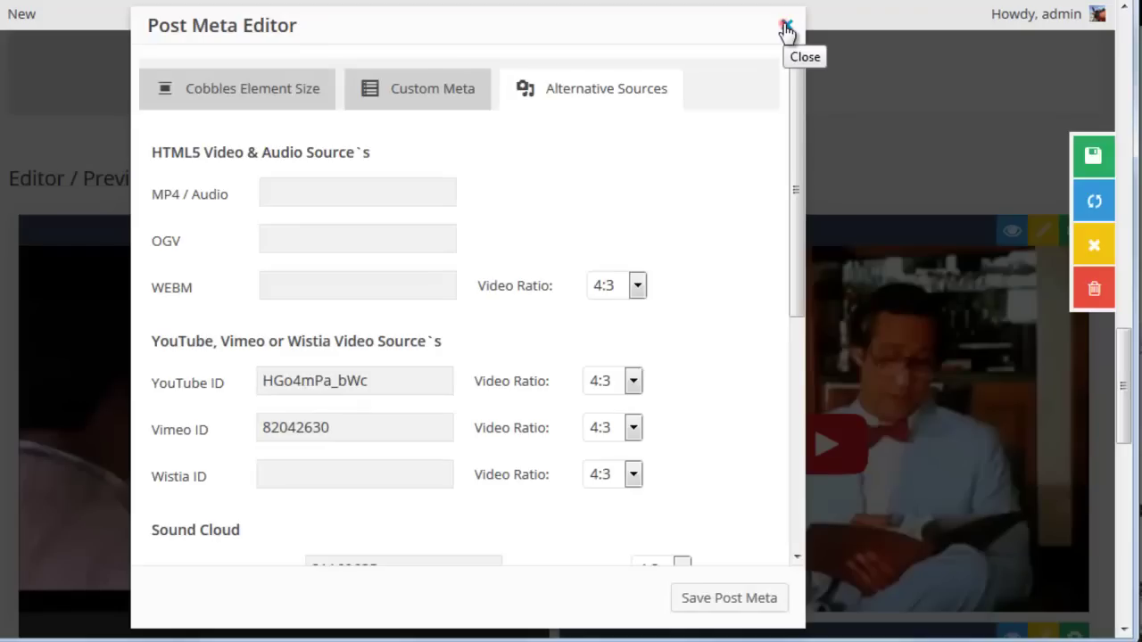
{"action": "left_click", "coordinate": [785, 25]}
Change what the grid's source is based on to Custom Grid (Editor Below)
{"action": "scroll", "coordinate": [553, 192], "scroll_direction": "up", "scroll_amount": 5}
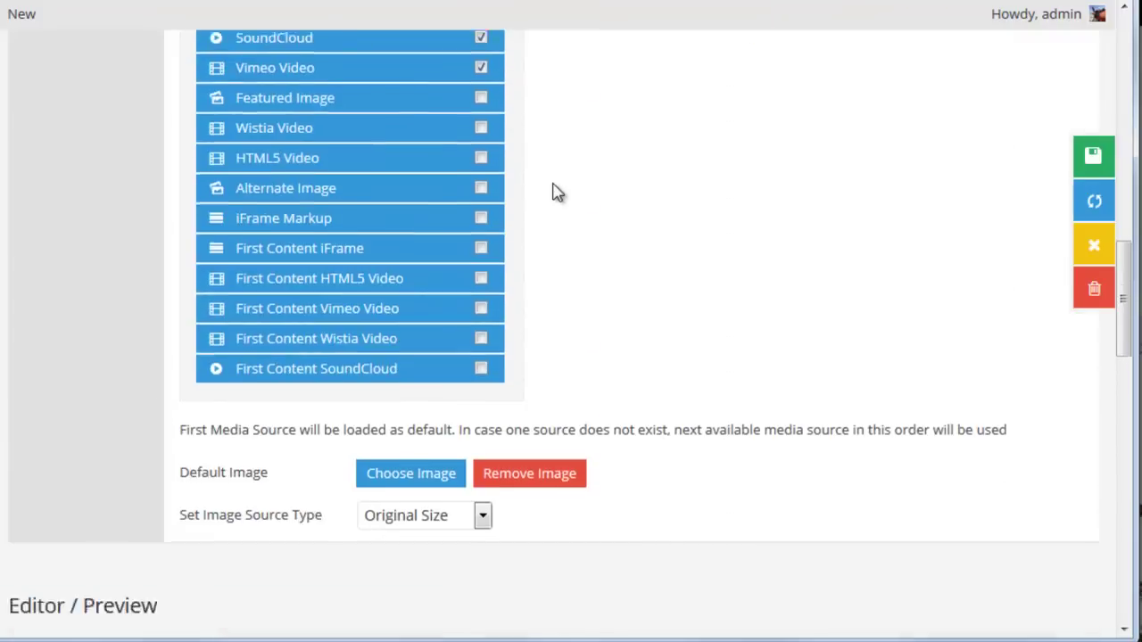
{"action": "scroll", "coordinate": [578, 263], "scroll_direction": "up", "scroll_amount": 10}
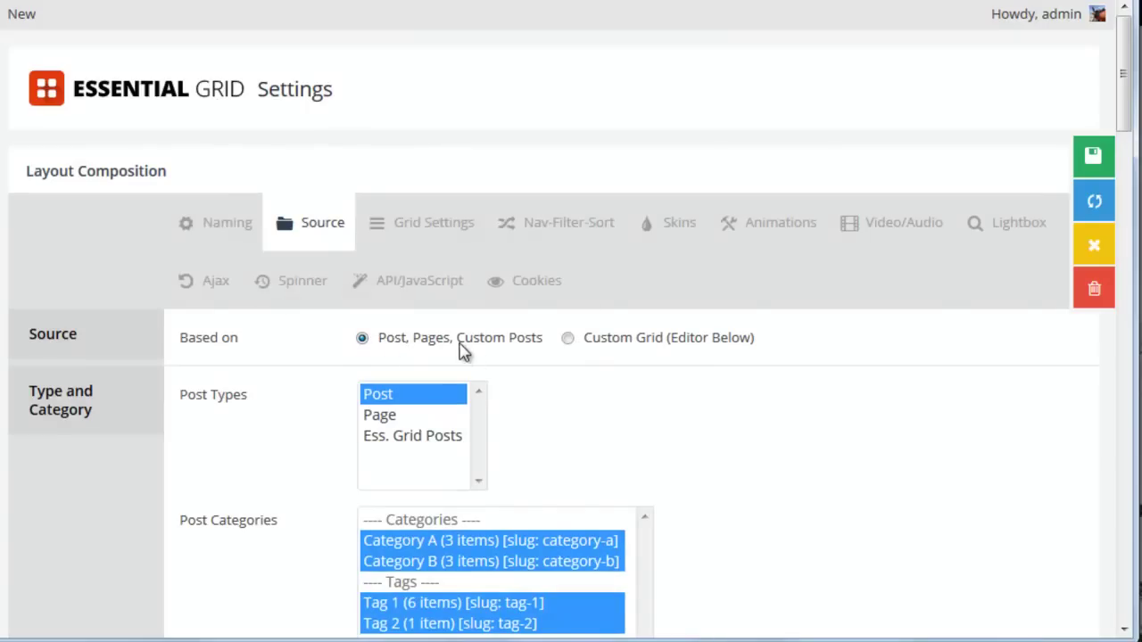
{"action": "left_click", "coordinate": [568, 341]}
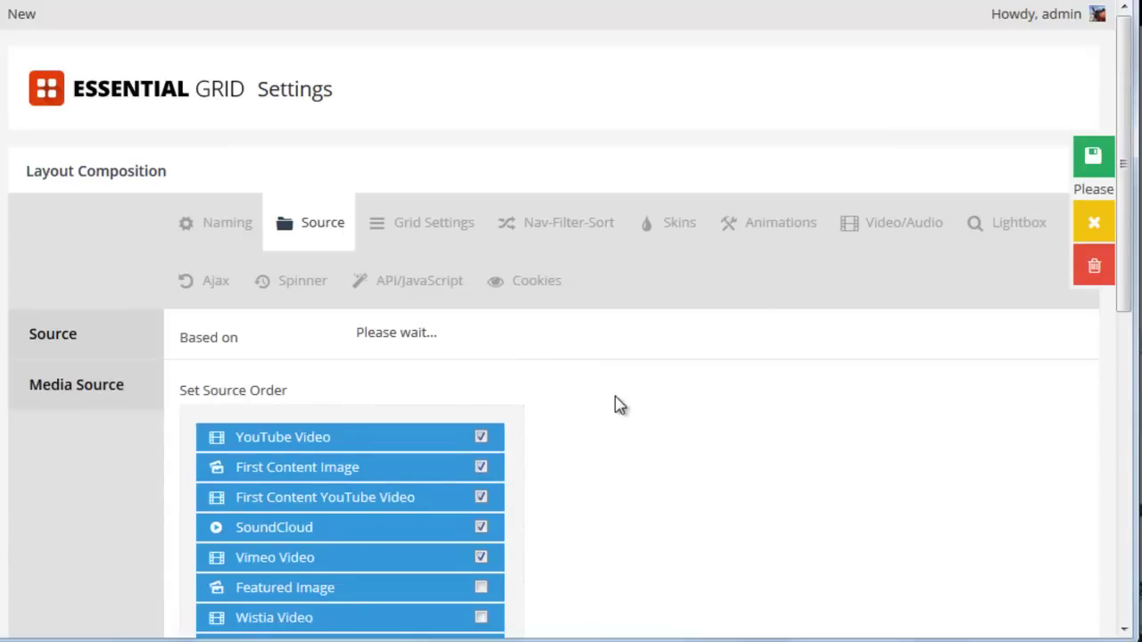
Open the Add Element form for a YouTube item, inspect its media fields and video ratio options, and close it without adding anything
{"action": "scroll", "coordinate": [615, 397], "scroll_direction": "down", "scroll_amount": 8}
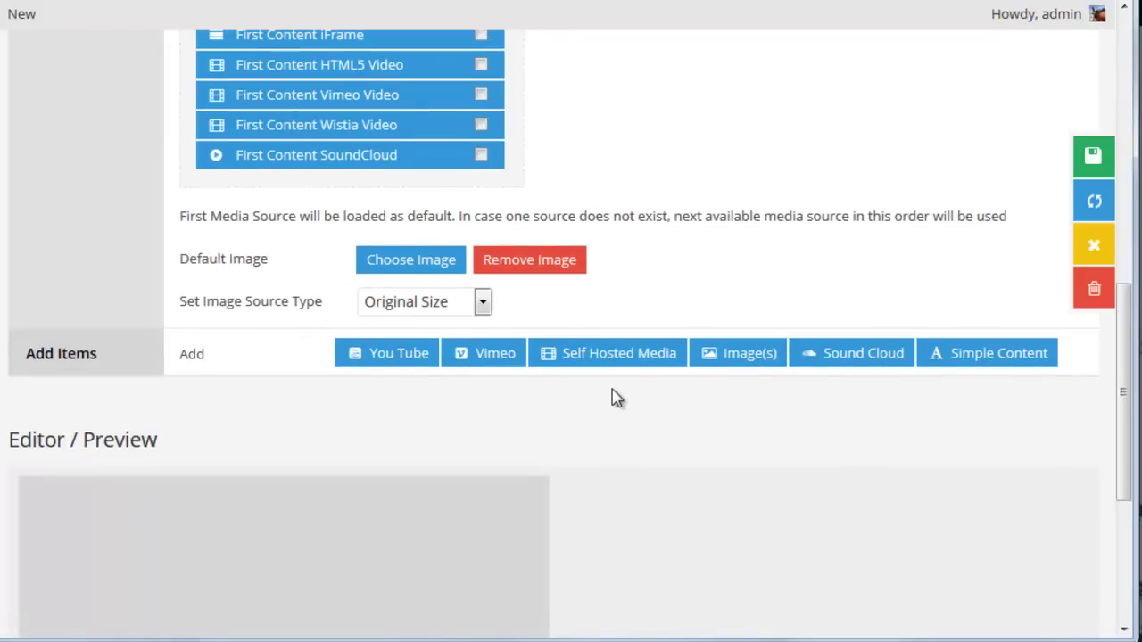
{"action": "scroll", "coordinate": [616, 397], "scroll_direction": "down", "scroll_amount": 1}
{"action": "scroll", "coordinate": [612, 397], "scroll_direction": "up", "scroll_amount": 1}
{"action": "left_click", "coordinate": [378, 357]}
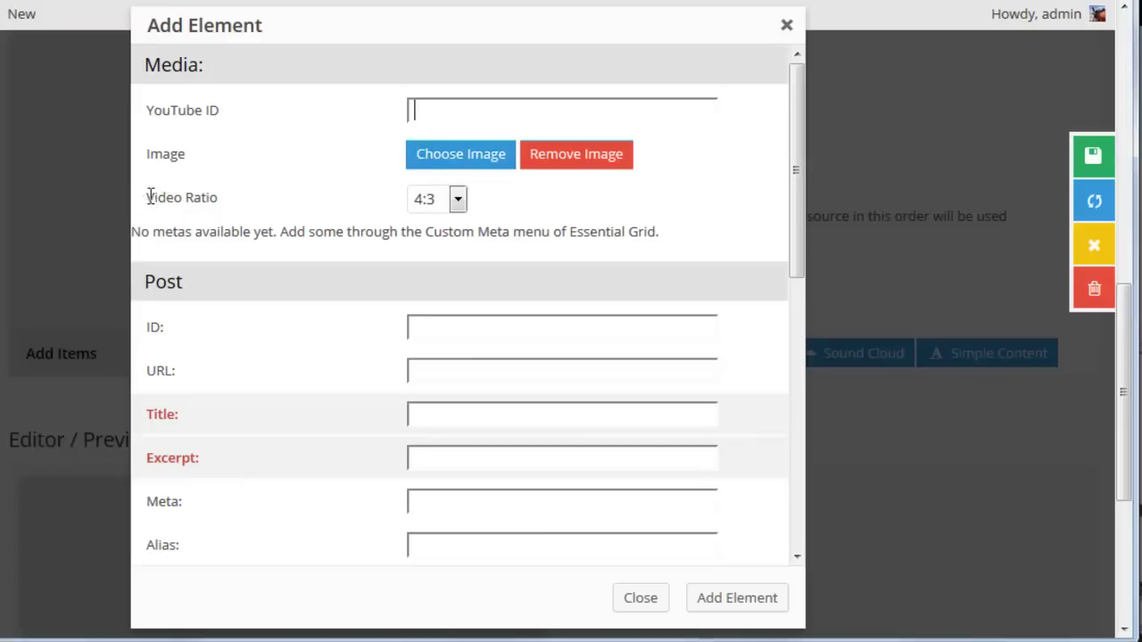
{"action": "left_click", "coordinate": [435, 198]}
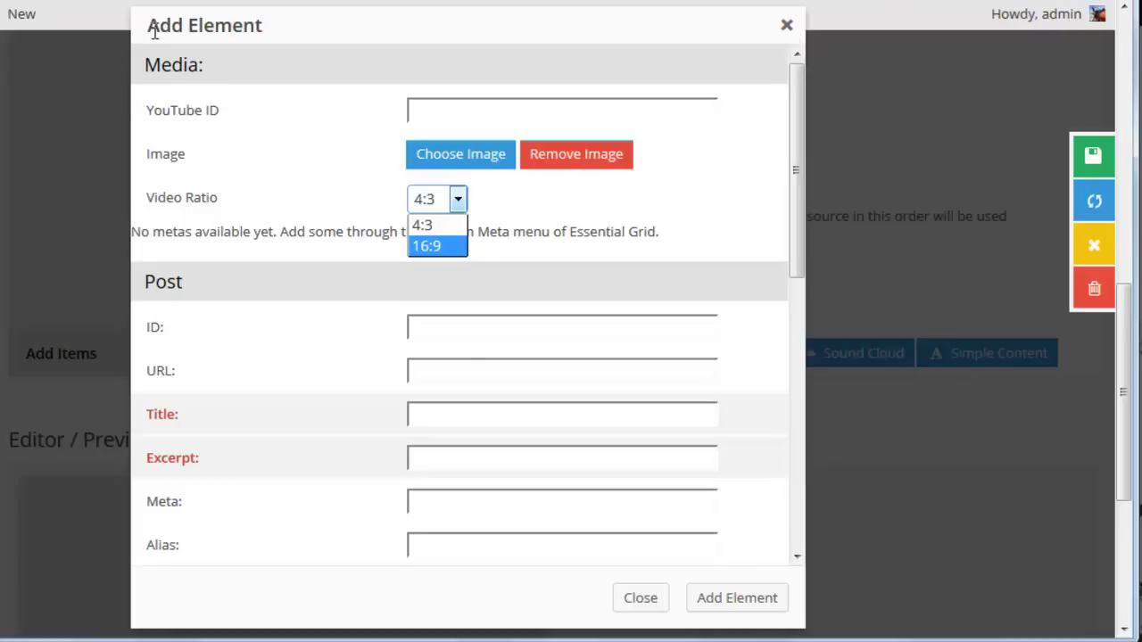
{"action": "left_click", "coordinate": [787, 25]}
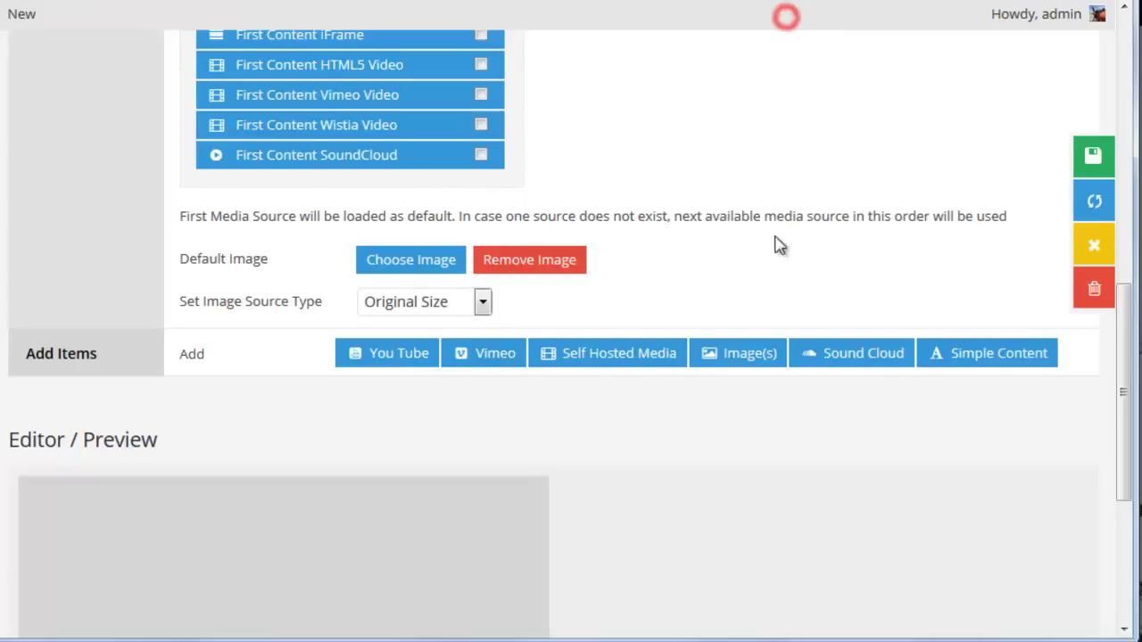
Examine the media type choices offered by the empty placeholder item in the Editor / Preview area
{"action": "scroll", "coordinate": [798, 355], "scroll_direction": "down", "scroll_amount": 3}
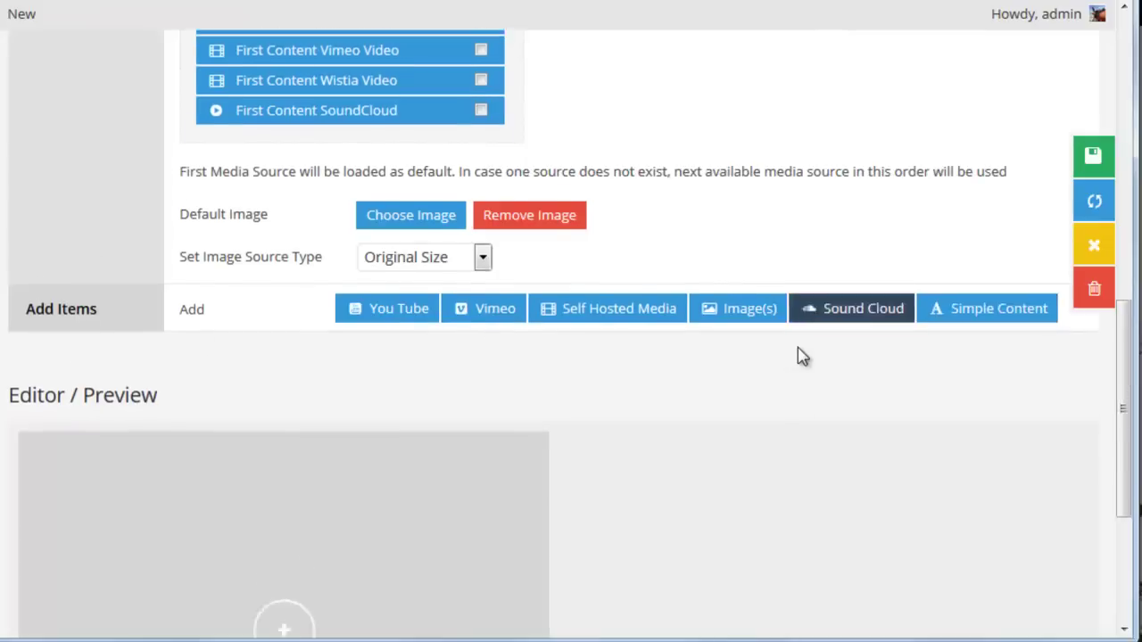
{"action": "scroll", "coordinate": [673, 366], "scroll_direction": "down", "scroll_amount": 1}
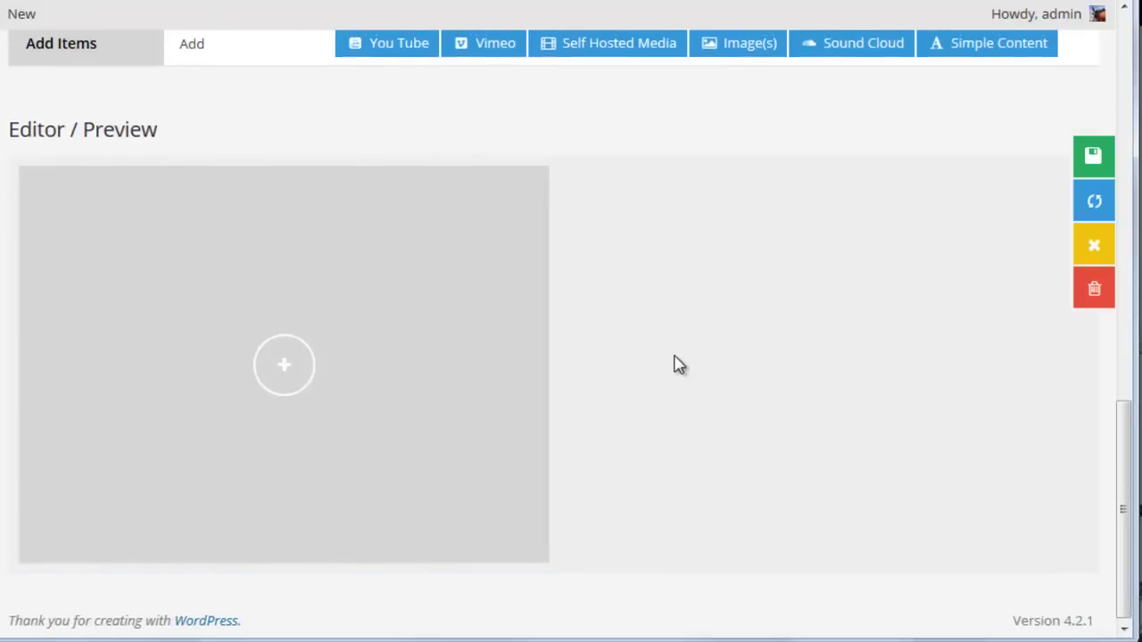
{"action": "mouse_move", "coordinate": [245, 313]}
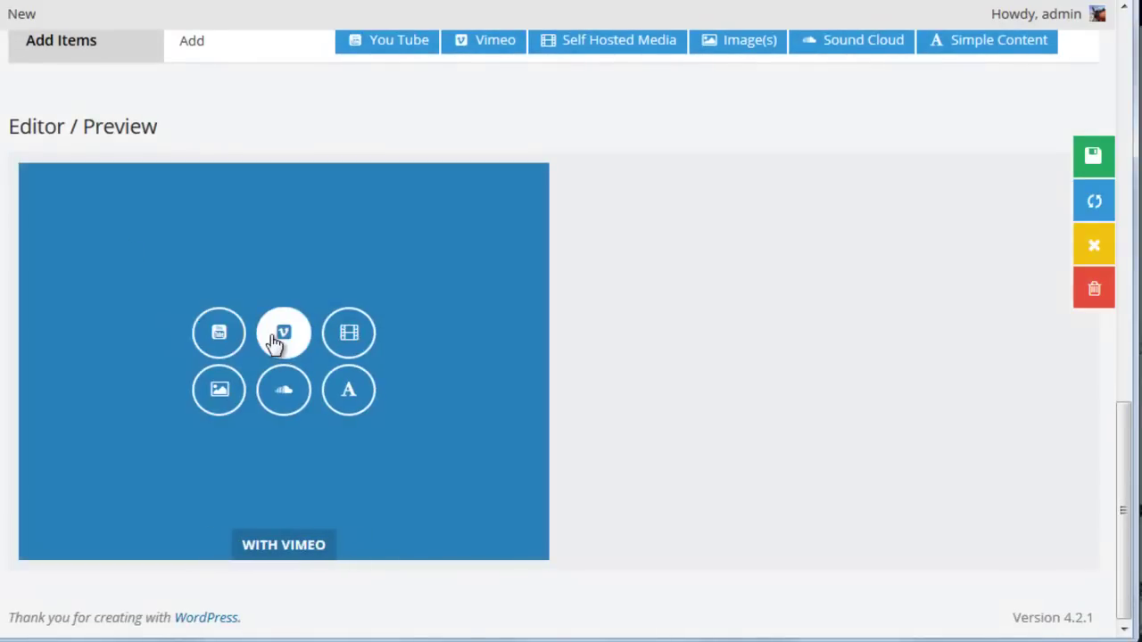
{"action": "left_click", "coordinate": [228, 396]}
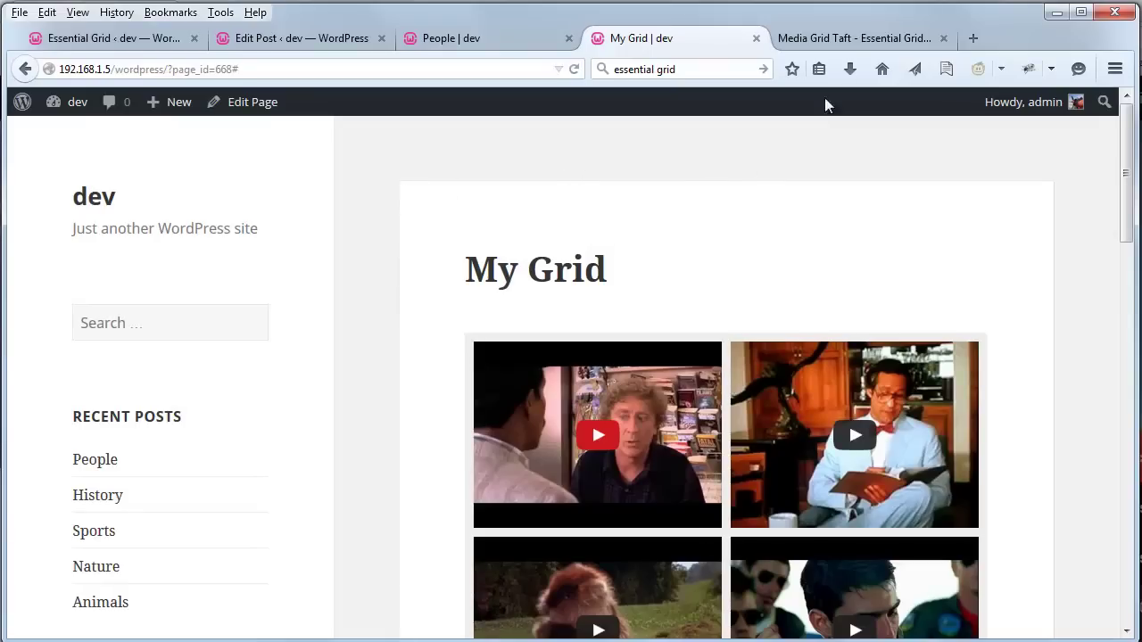
Switch to the Media Grid Taft demo page and briefly play the Nature vs. Man item's video, pausing it again
{"action": "left_click", "coordinate": [849, 35]}
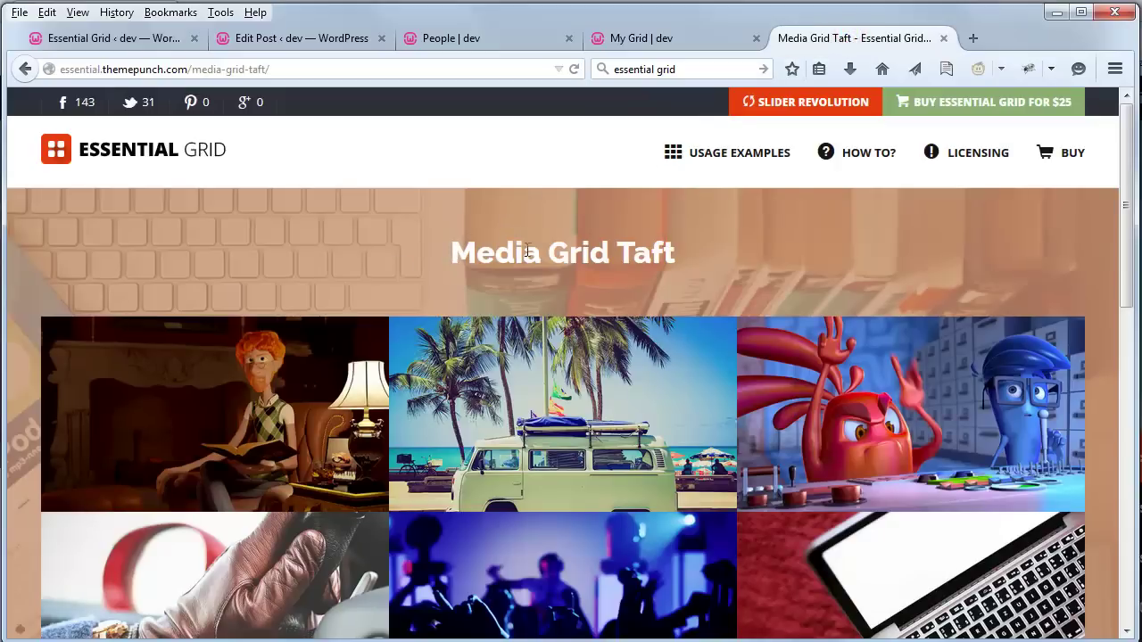
{"action": "mouse_move", "coordinate": [207, 420]}
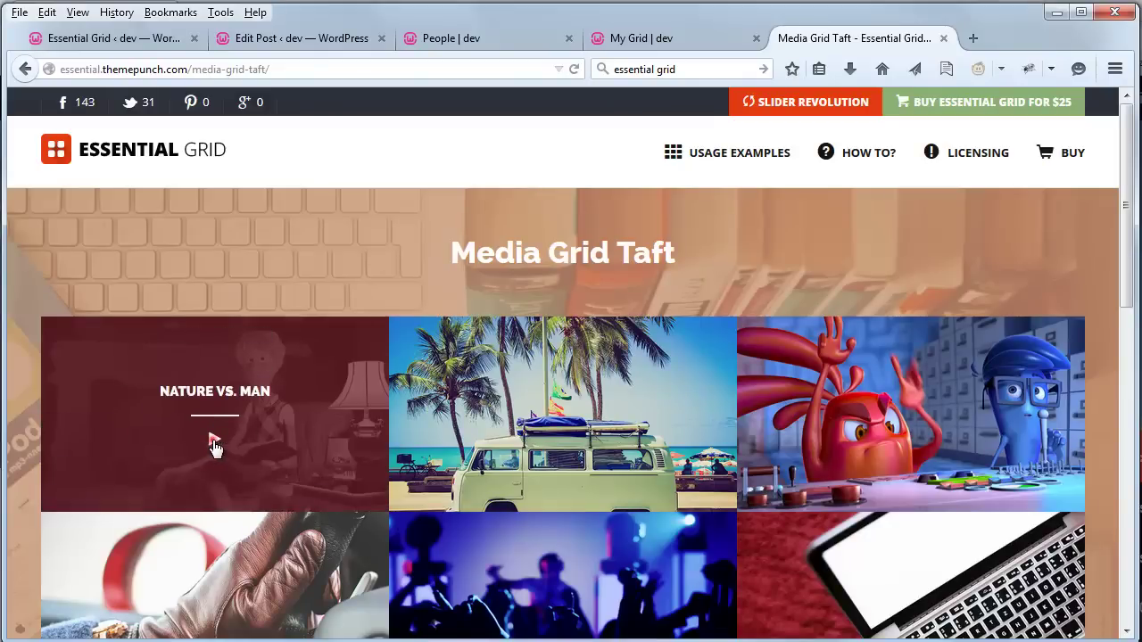
{"action": "left_click", "coordinate": [214, 443]}
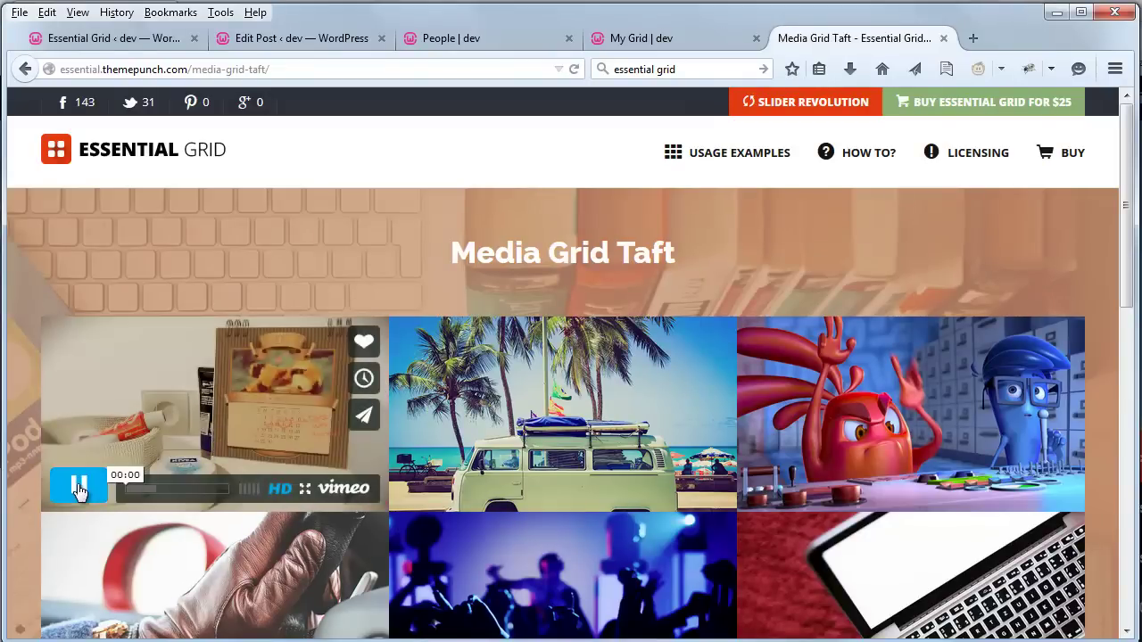
{"action": "left_click", "coordinate": [78, 483]}
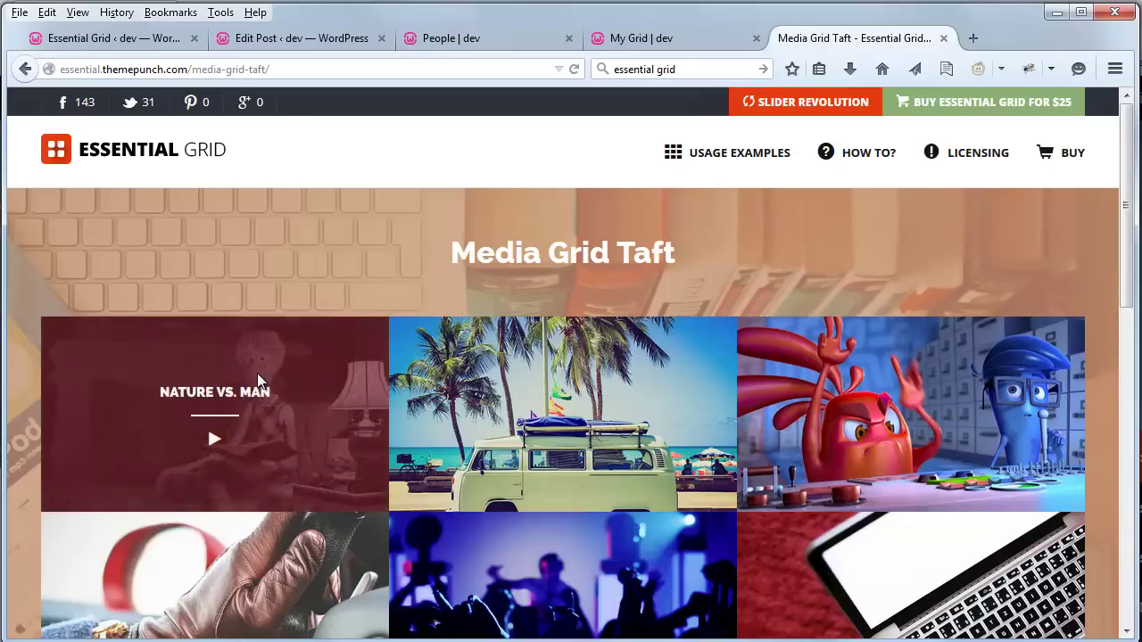